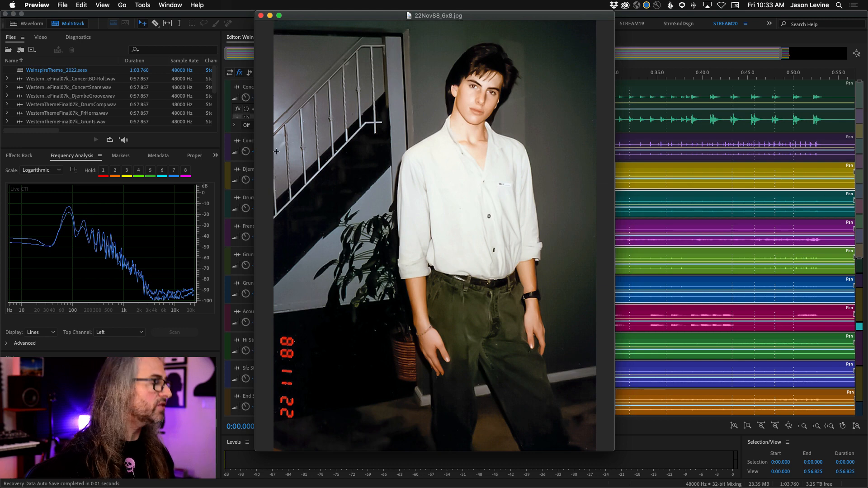
# Step: Switch from the open photo to Adobe Audition with the WeInspireTheme_2022 multitrack session
pyautogui.press('super+Tab')
pyautogui.press('super+Tab')
pyautogui.press('super+Tab')
pyautogui.press('super+Tab')
pyautogui.press('super+Tab')
pyautogui.press('super+Tab')
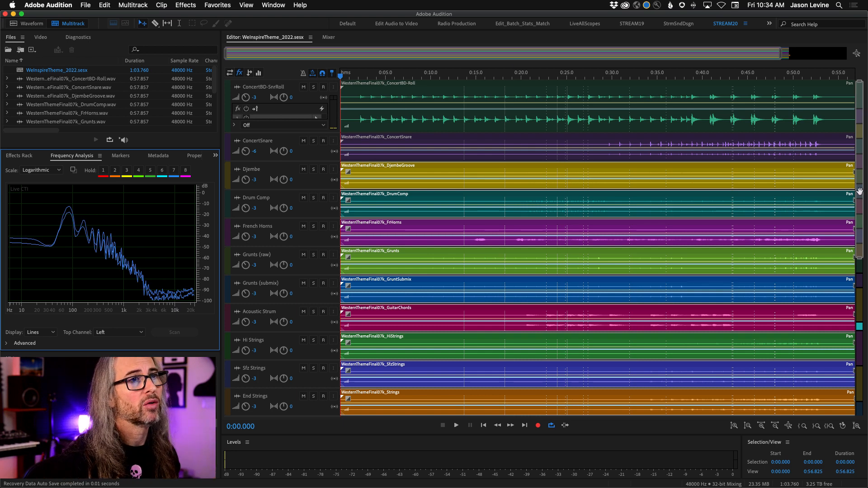
# Step: Increase the height of the Orig Whistle track so its waveform and effect slots have room
pyautogui.moveTo(859, 191); pyautogui.dragTo(857, 171)
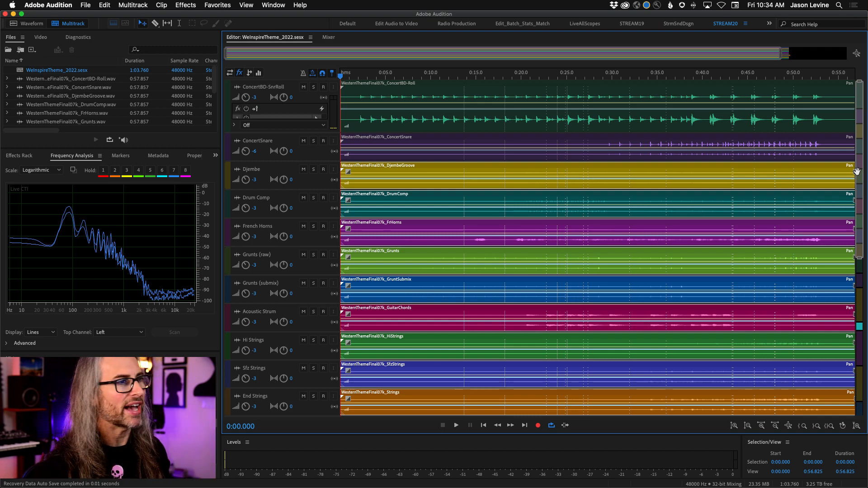
pyautogui.scroll(-5, 525, 296)
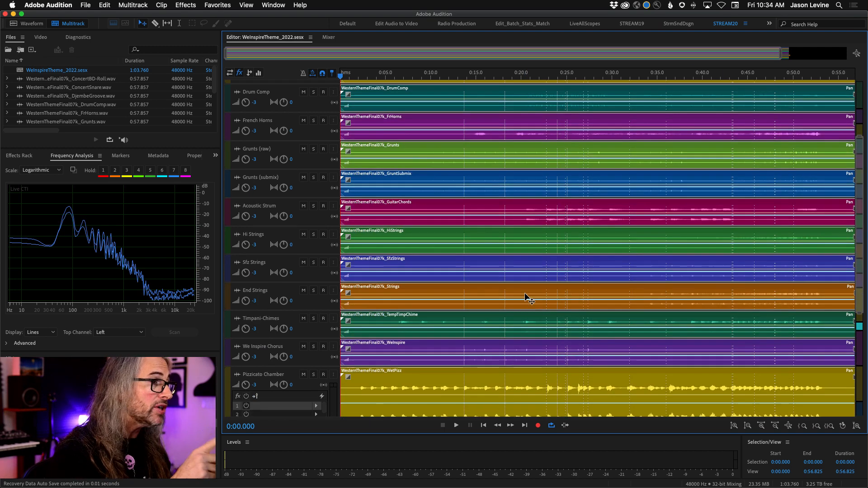
pyautogui.scroll(-4, 526, 298)
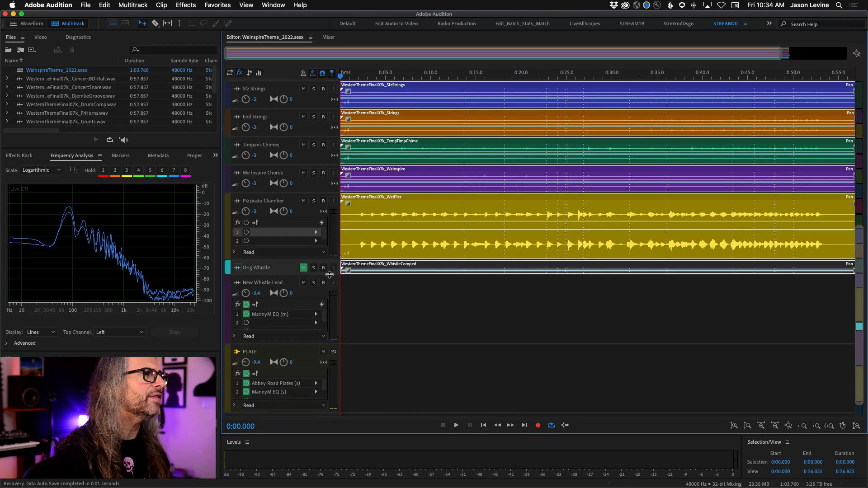
pyautogui.moveTo(329, 276); pyautogui.dragTo(332, 350)
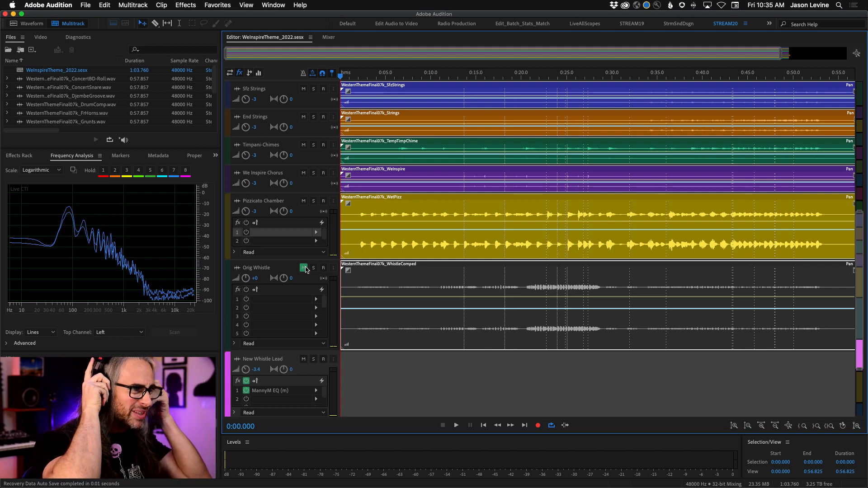
# Step: Check the mixer channels and unmute the Orig Whistle track in the editor
pyautogui.click(328, 38)
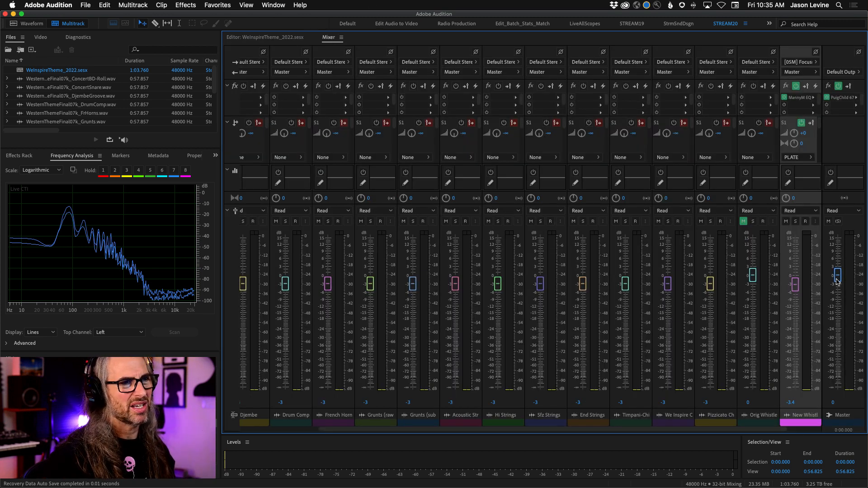
pyautogui.click(256, 40)
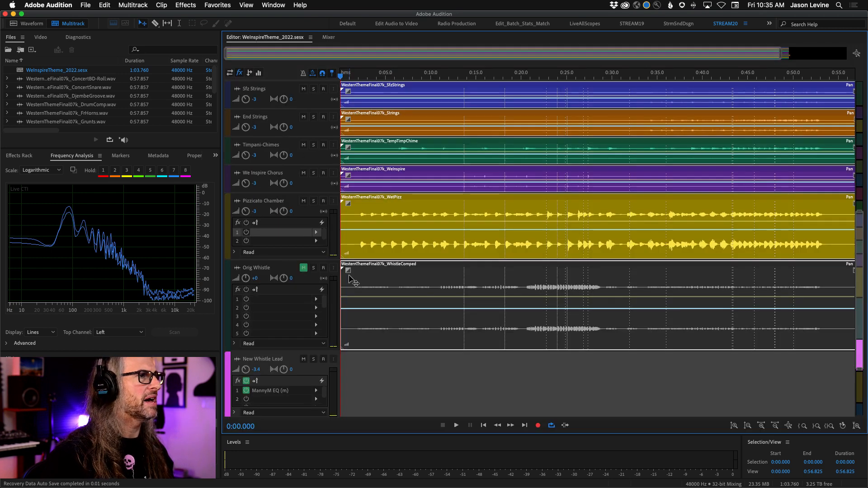
pyautogui.click(303, 269)
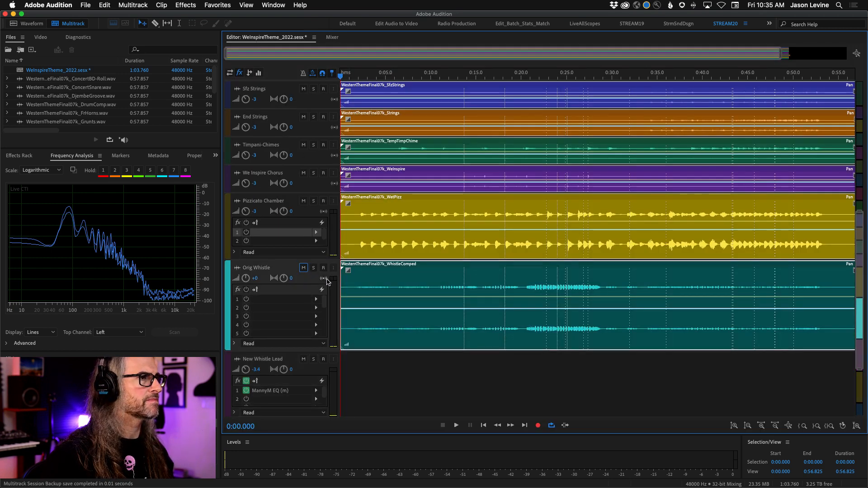
# Step: Play from about 0:02 with Orig Whistle soloed, release the solo to hear the full mix, and return to the start
pyautogui.click(358, 73)
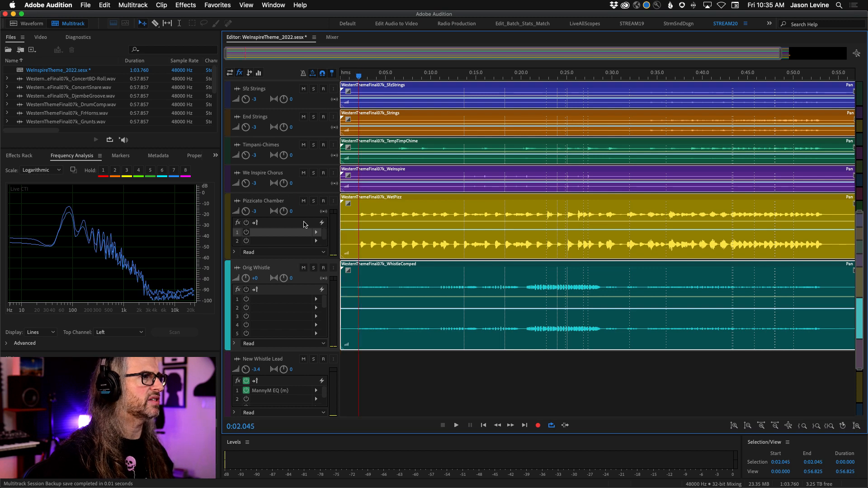
pyautogui.click(314, 268)
pyautogui.press('space')
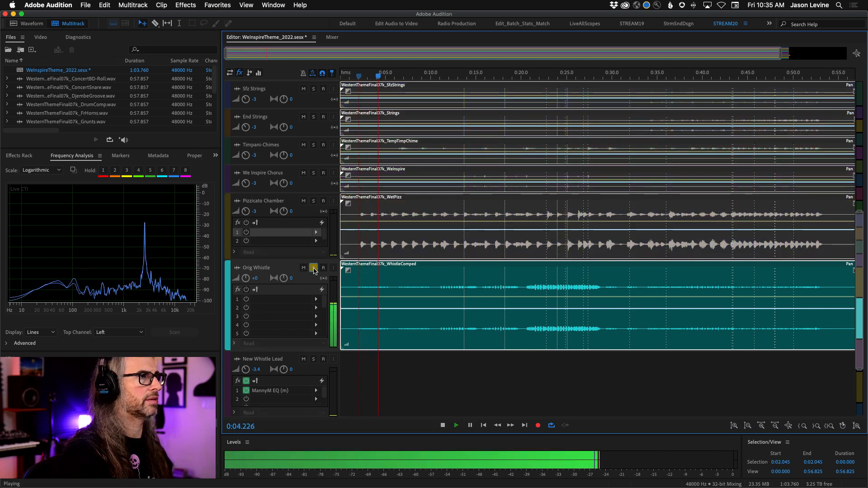
pyautogui.click(313, 269)
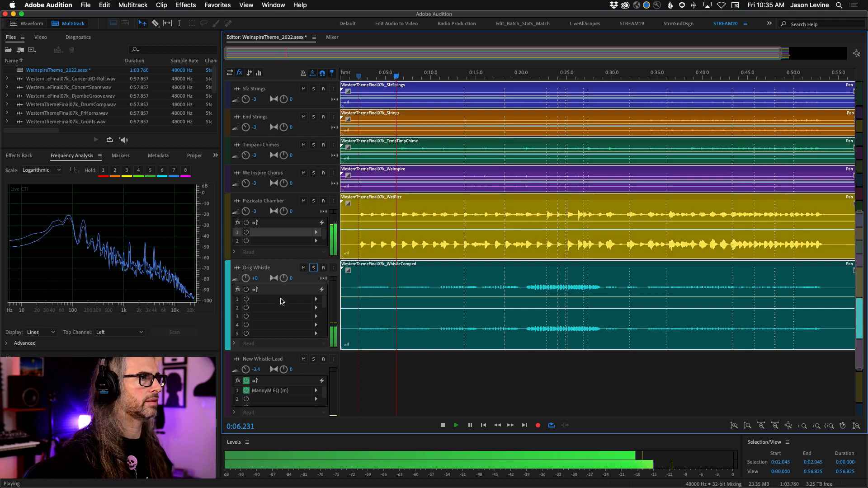
pyautogui.press('space')
pyautogui.press('Home')
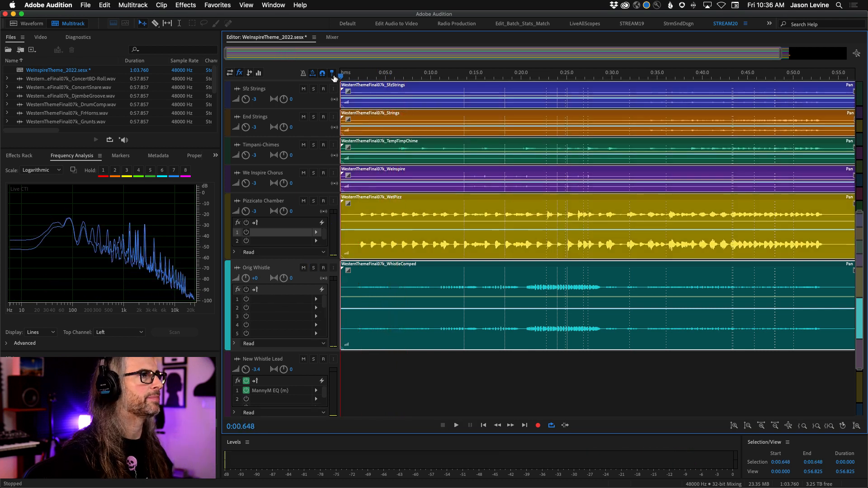
# Step: Set the Orig Whistle track's volume to -3 dB
pyautogui.click(255, 278)
pyautogui.write('-3')
pyautogui.press('Return')
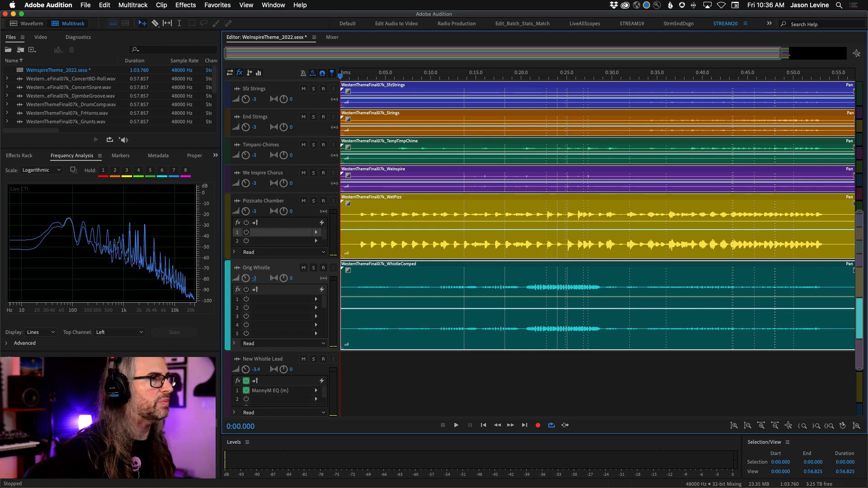
# Step: Resize the tracks to overview the whole arrangement and play the mix from the start
pyautogui.scroll(10, 858, 239)
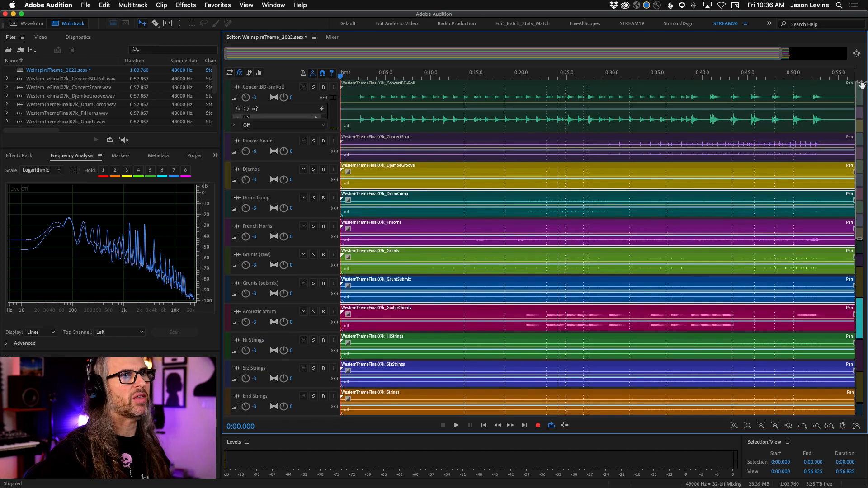
pyautogui.moveTo(860, 240); pyautogui.dragTo(867, 417)
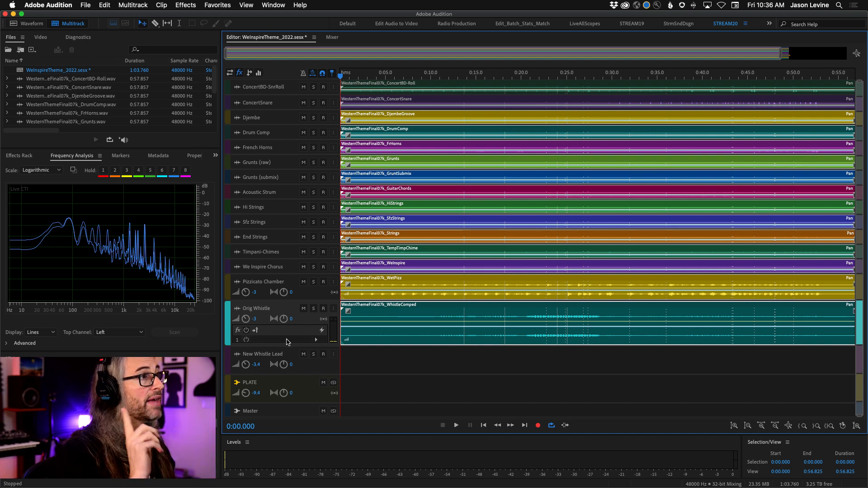
pyautogui.scroll(5, 281, 170)
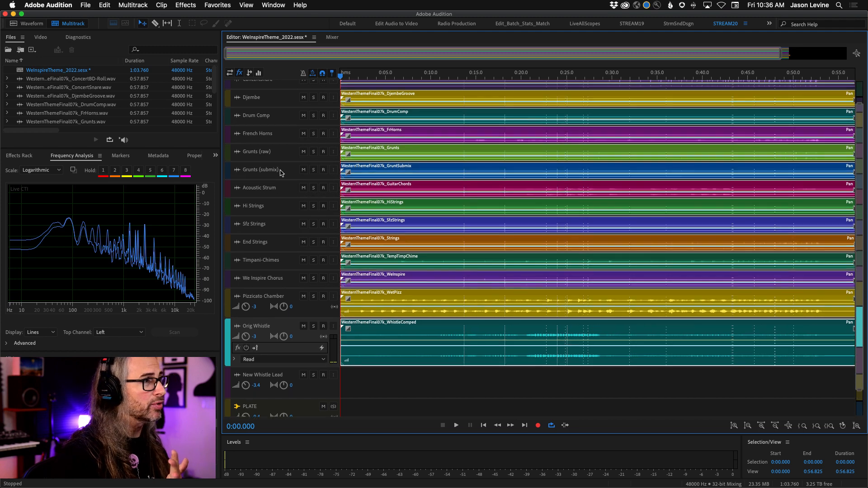
pyautogui.scroll(2, 281, 172)
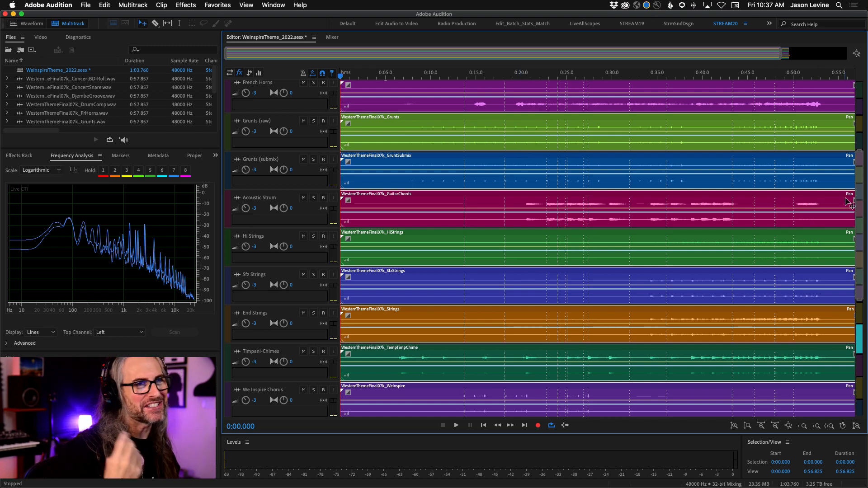
pyautogui.moveTo(861, 205); pyautogui.dragTo(861, 130)
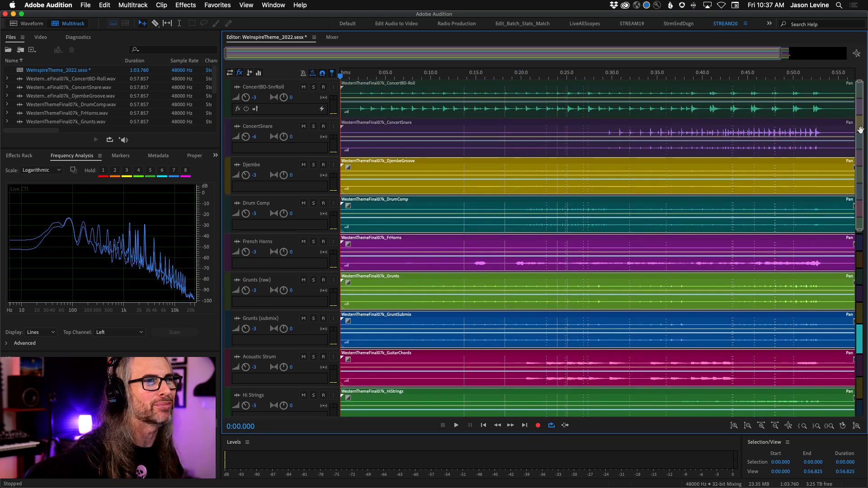
pyautogui.moveTo(861, 230); pyautogui.dragTo(861, 353)
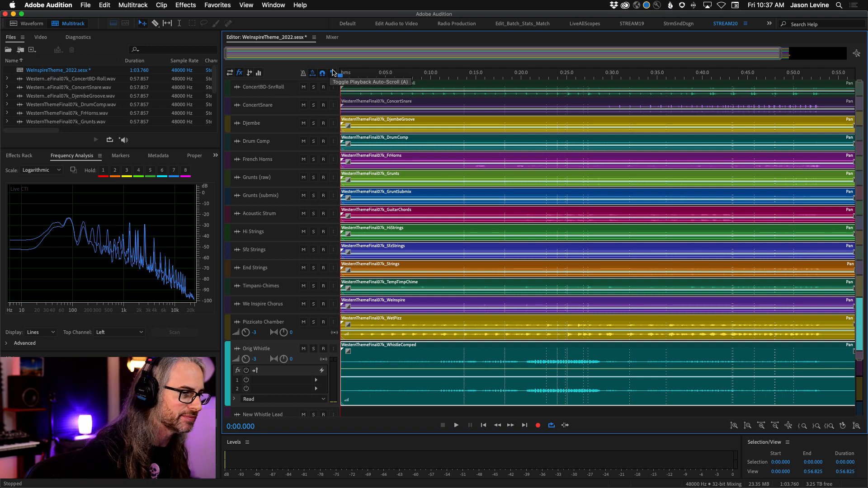
pyautogui.press('space')
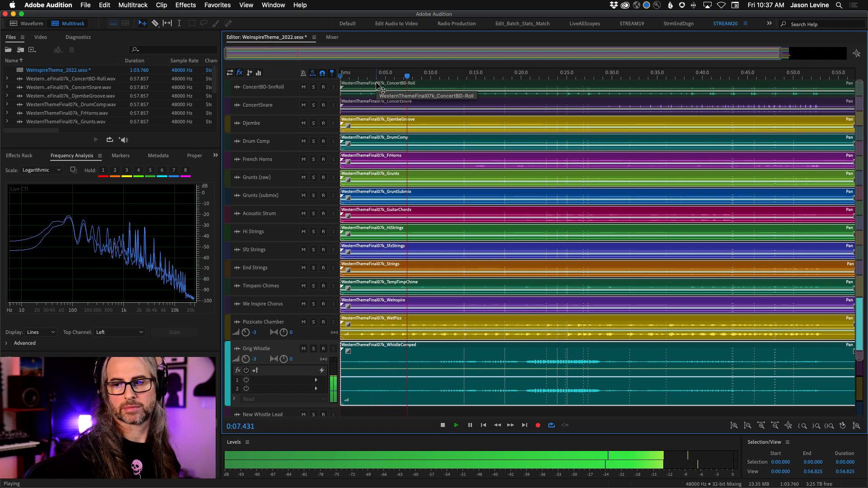
# Step: Stop playback and add the Waves L3-LL Ultra (s) AU effect to the Master channel below the PuigChild effect
pyautogui.click(332, 38)
pyautogui.press('space')
pyautogui.click(856, 105)
pyautogui.moveTo(769, 235)
pyautogui.moveTo(669, 270)
pyautogui.scroll(-10, 561, 344)
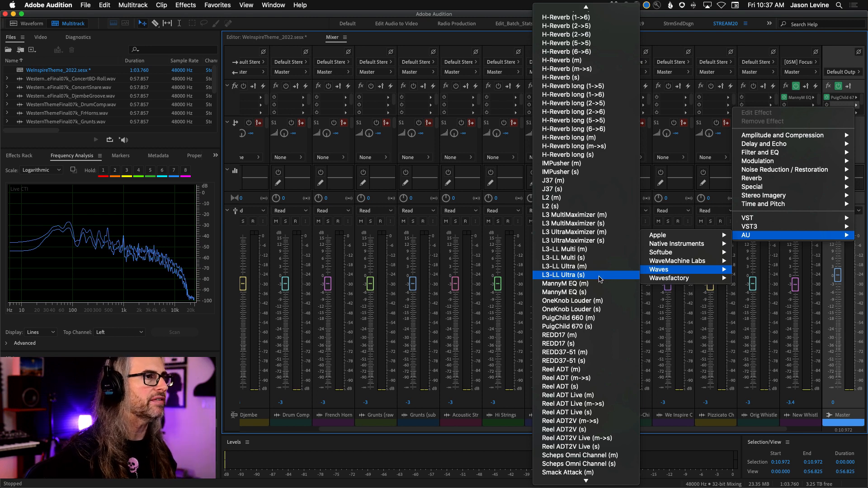
pyautogui.click(599, 275)
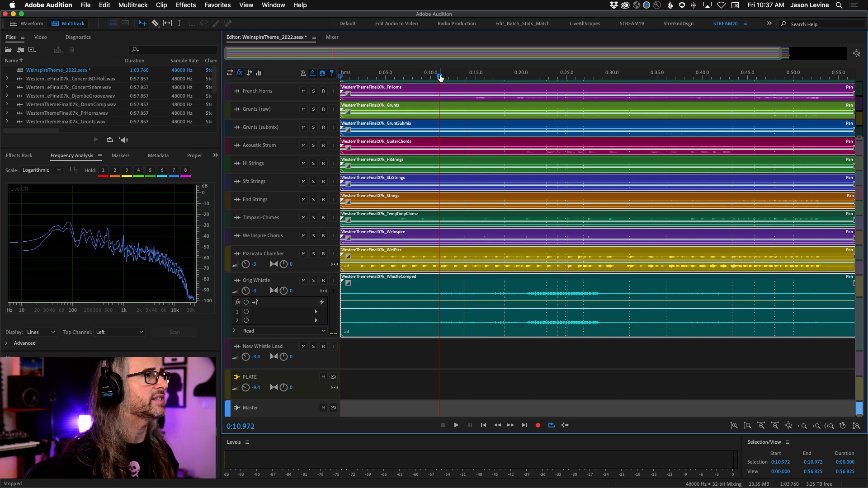
# Step: Play the full mix through from the beginning of the session
pyautogui.moveTo(438, 77); pyautogui.dragTo(341, 77)
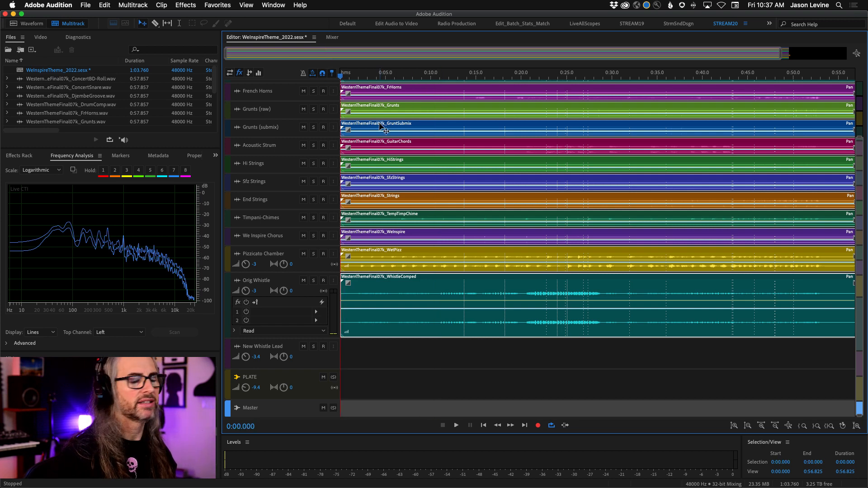
pyautogui.press('space')
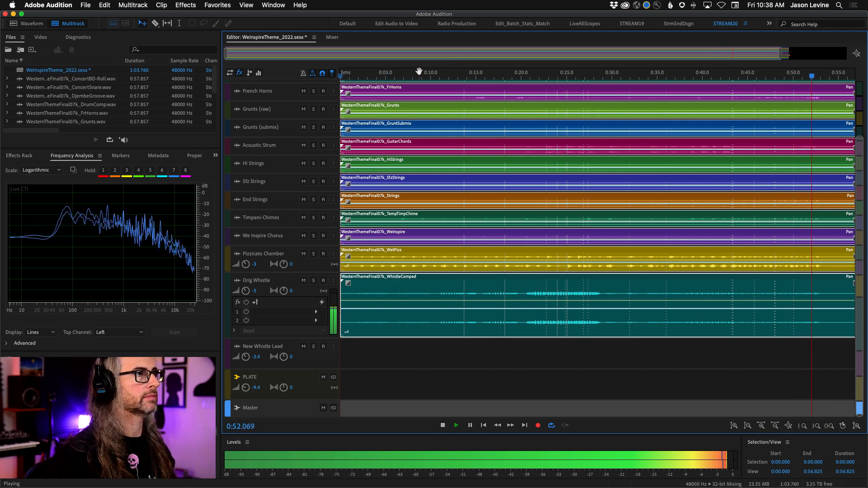
pyautogui.press('space')
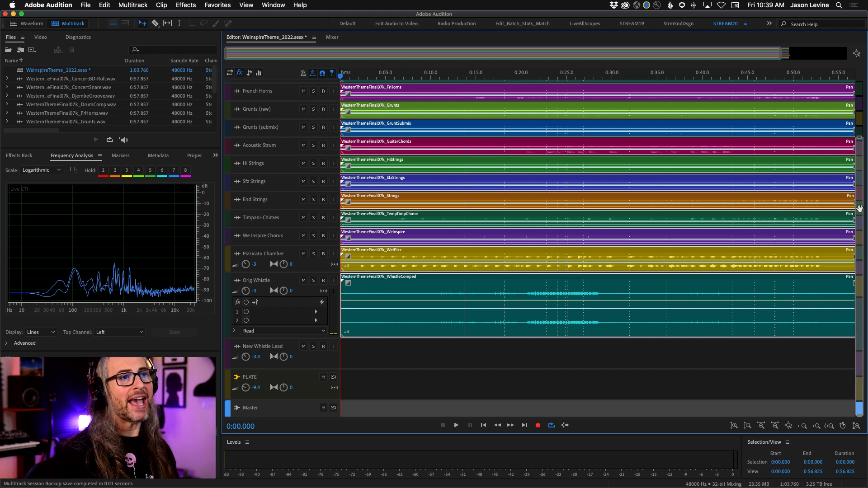
# Step: Enlarge the track heights around the grunts and solo the Grunts (raw) track
pyautogui.moveTo(859, 209); pyautogui.dragTo(860, 140)
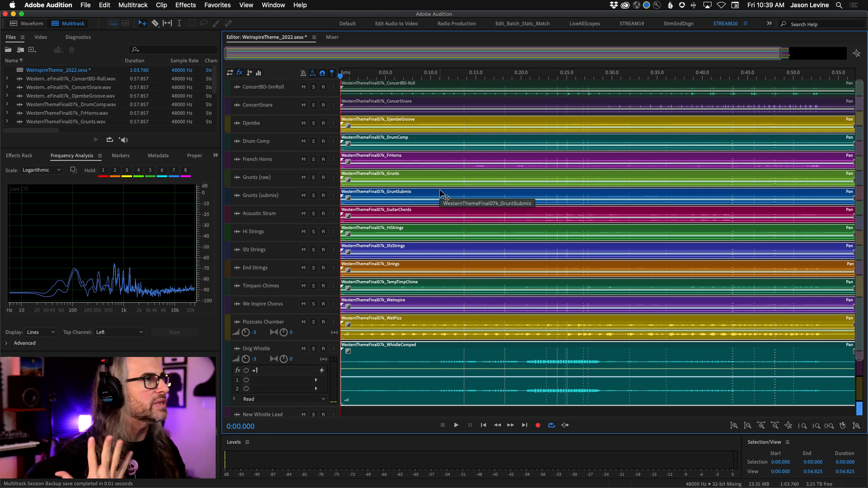
pyautogui.scroll(3, 292, 192)
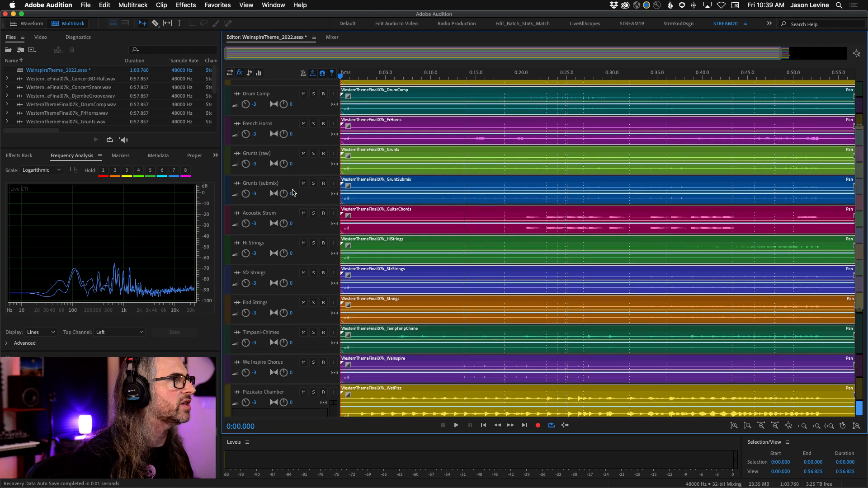
pyautogui.scroll(5, 292, 192)
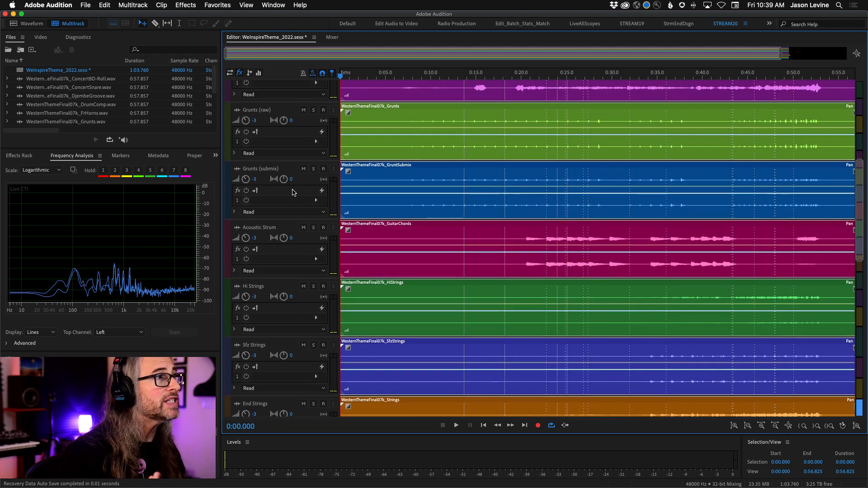
pyautogui.scroll(3, 292, 191)
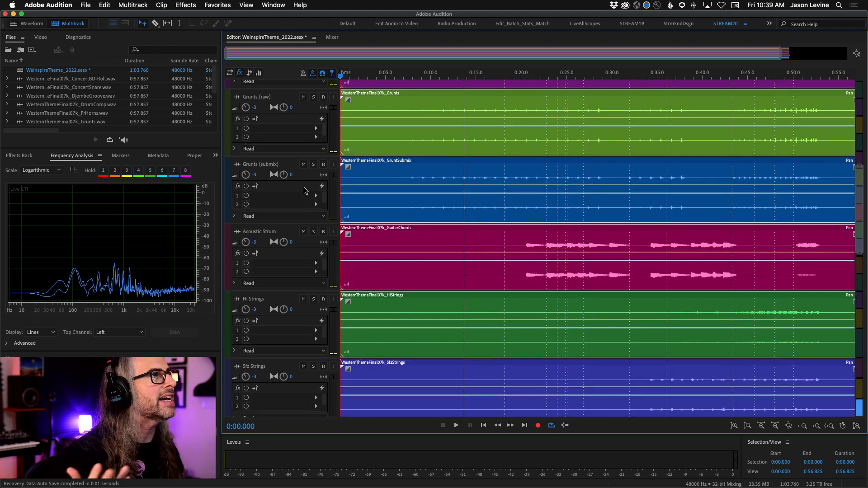
pyautogui.click(313, 96)
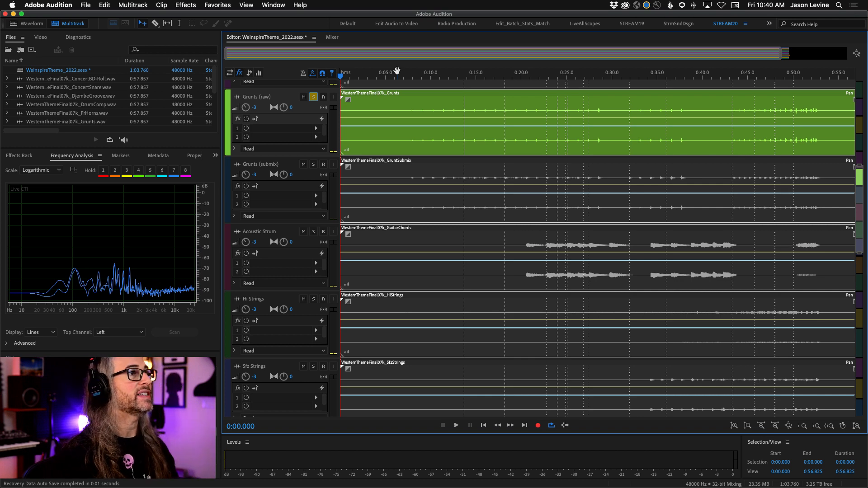
# Step: Listen to the soloed grunts from 0:07.882, comparing the raw track with Grunts (submix)
pyautogui.click(411, 78)
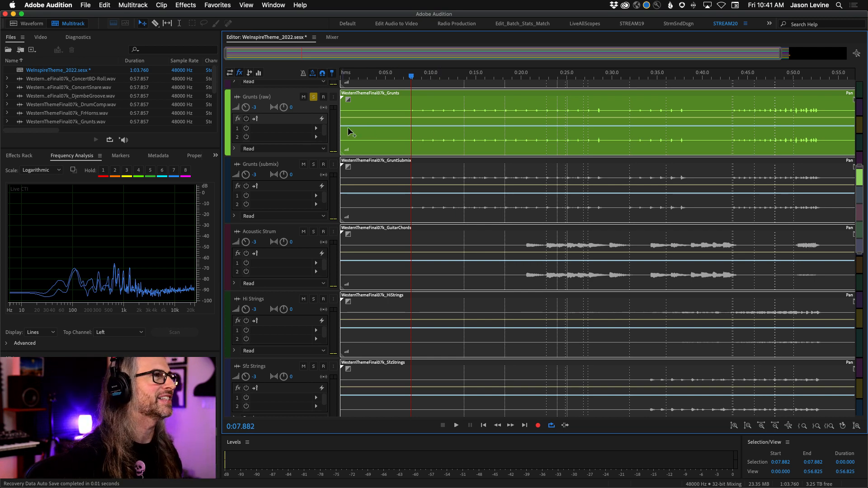
pyautogui.click(314, 164)
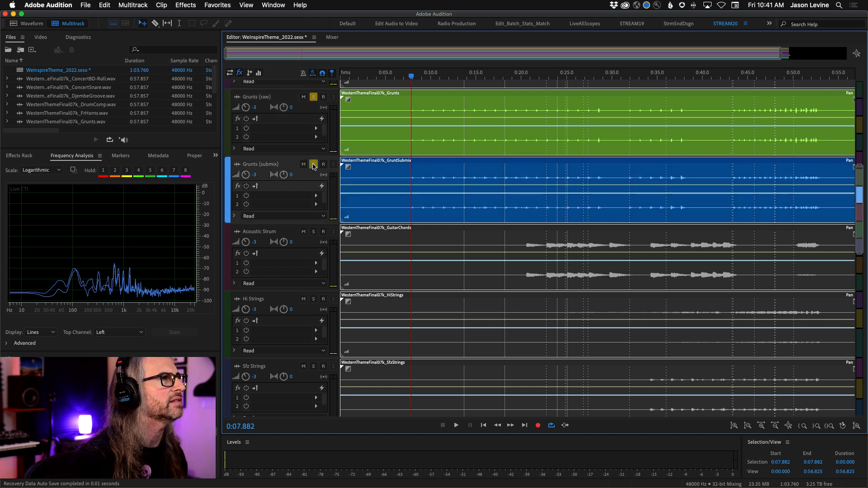
pyautogui.press('space')
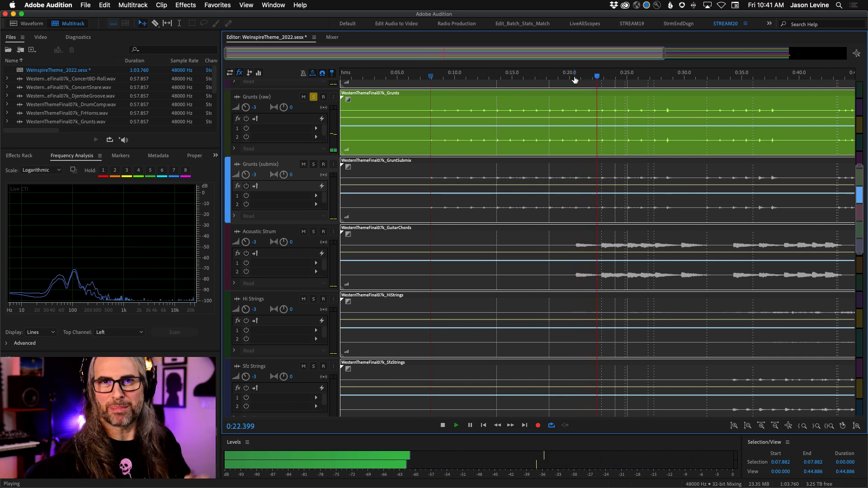
pyautogui.moveTo(860, 205); pyautogui.dragTo(862, 122)
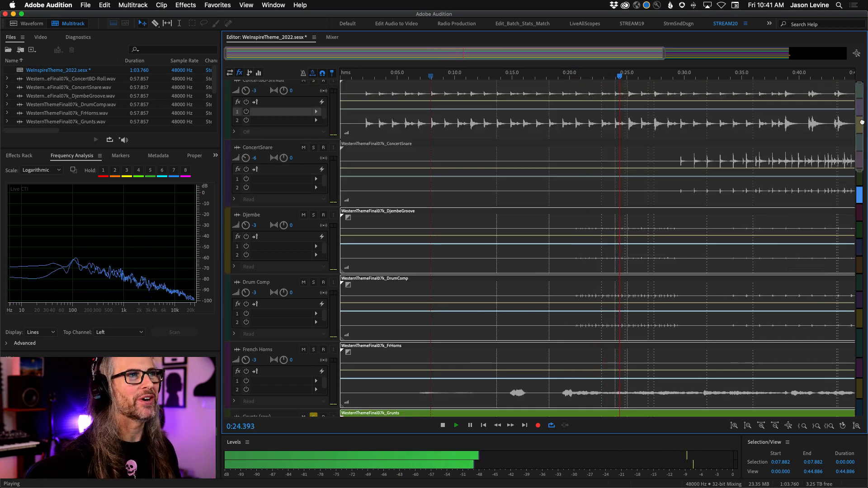
pyautogui.press('space')
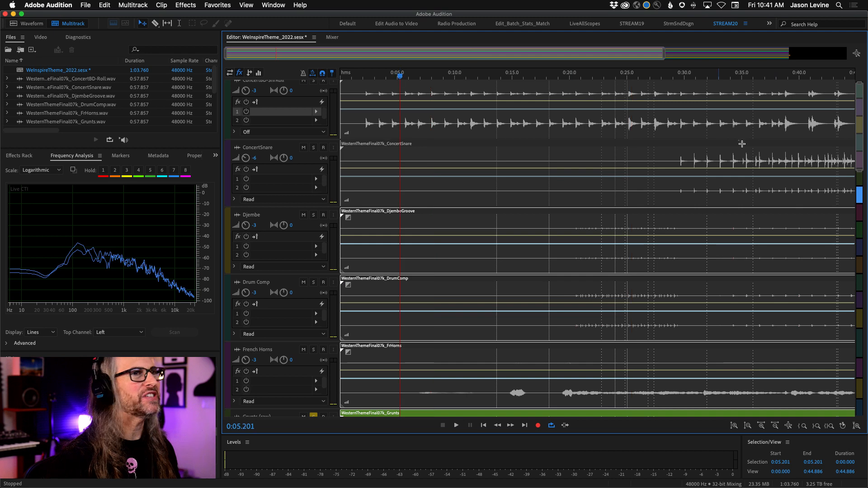
# Step: Play the session from 0:05.201 and solo the ConcertBD-SnrRoll track at the start of the track list
pyautogui.moveTo(862, 144); pyautogui.dragTo(862, 141)
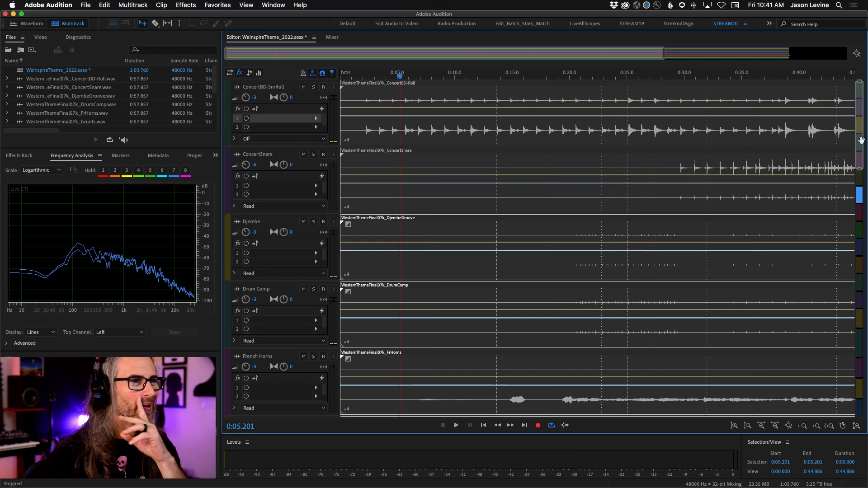
pyautogui.press('space')
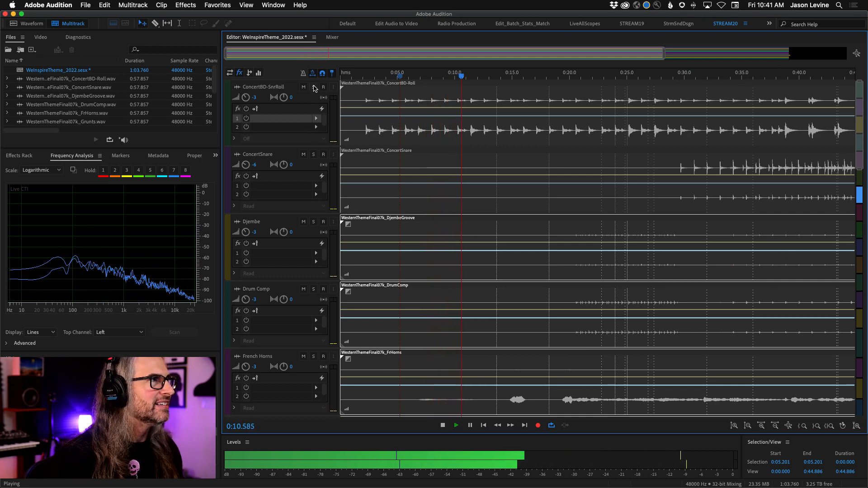
pyautogui.click(314, 87)
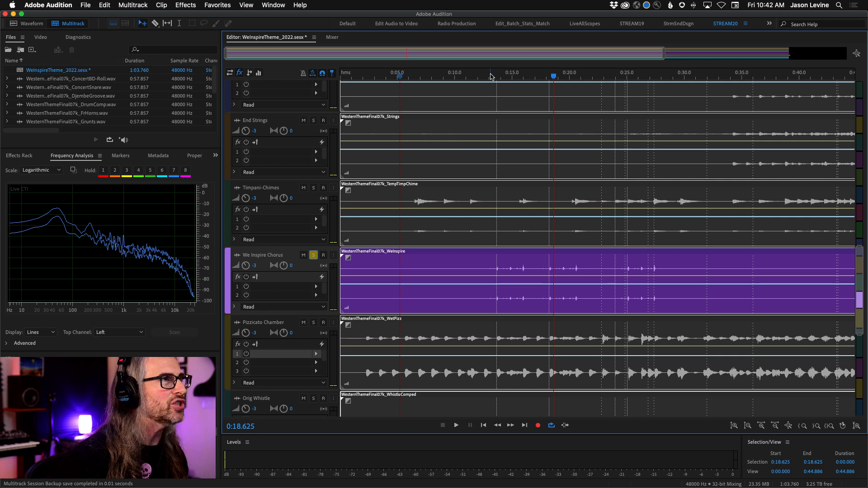
# Step: Place the playhead at 0:12.374, just before the chorus, and raise the We Inspire Chorus track volume to +3.6
pyautogui.moveTo(498, 76); pyautogui.dragTo(495, 77)
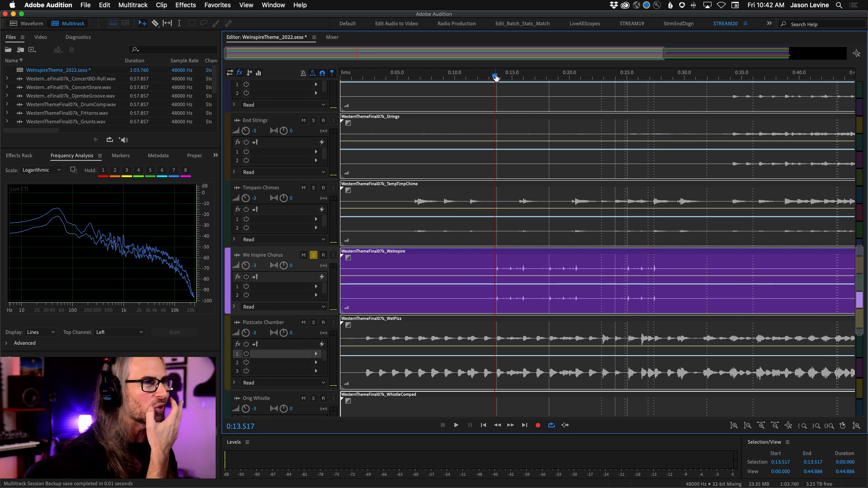
pyautogui.click(482, 76)
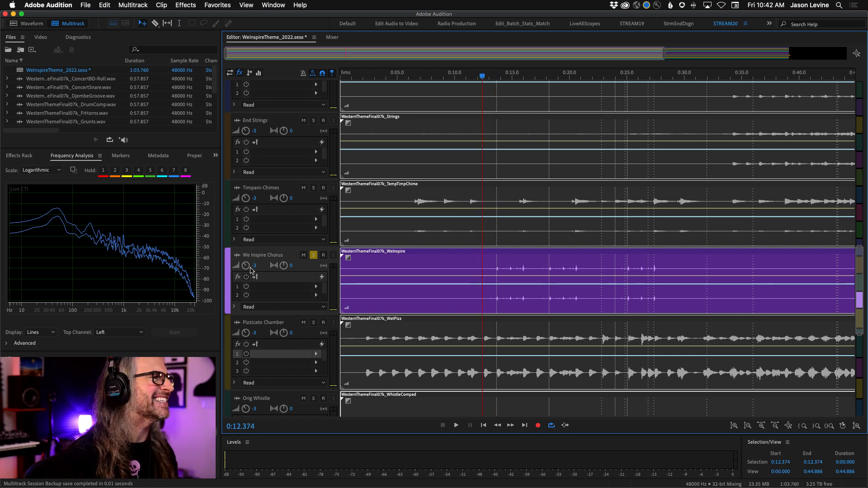
pyautogui.moveTo(246, 265); pyautogui.dragTo(245, 240)
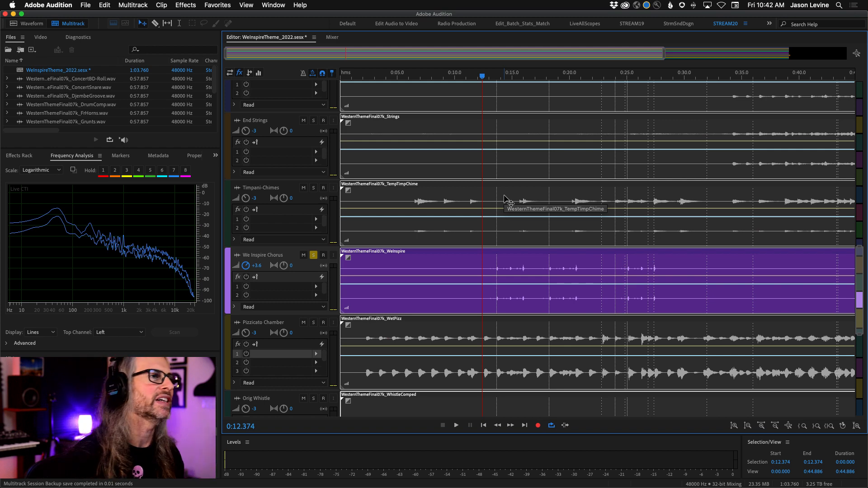
# Step: Listen to the chorus from 0:12.374, stop playback, and replay it from 0:12.926
pyautogui.press('space')
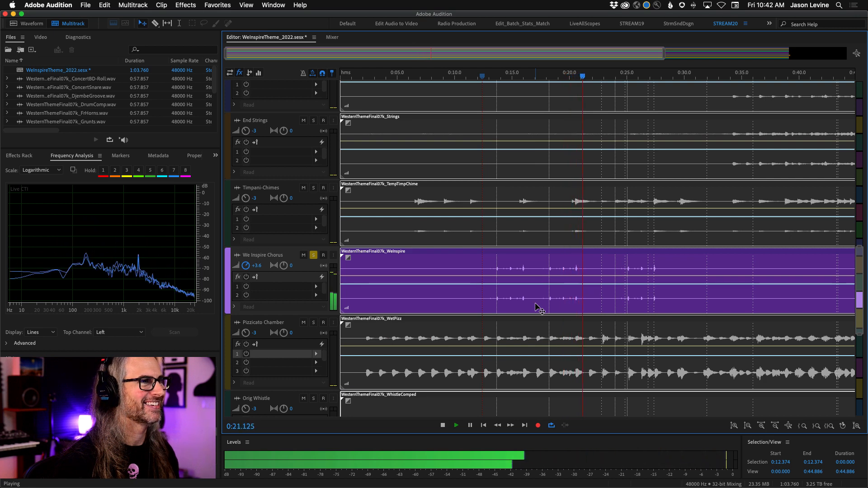
pyautogui.press('space')
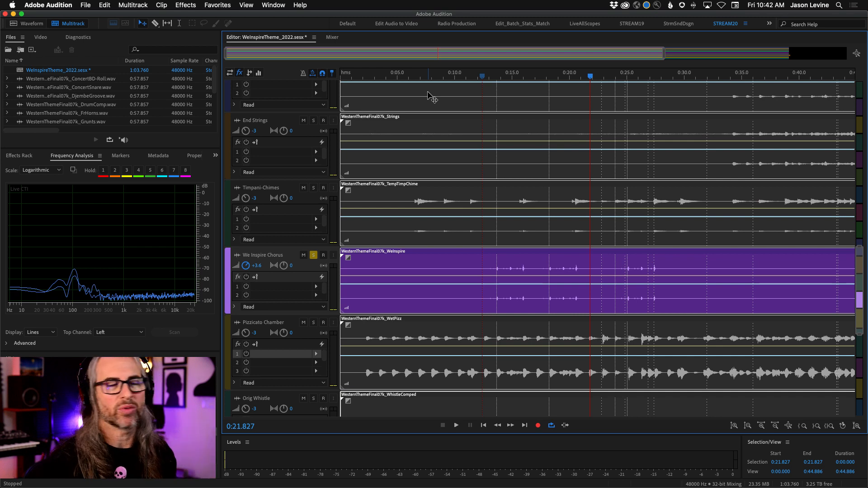
pyautogui.click(488, 78)
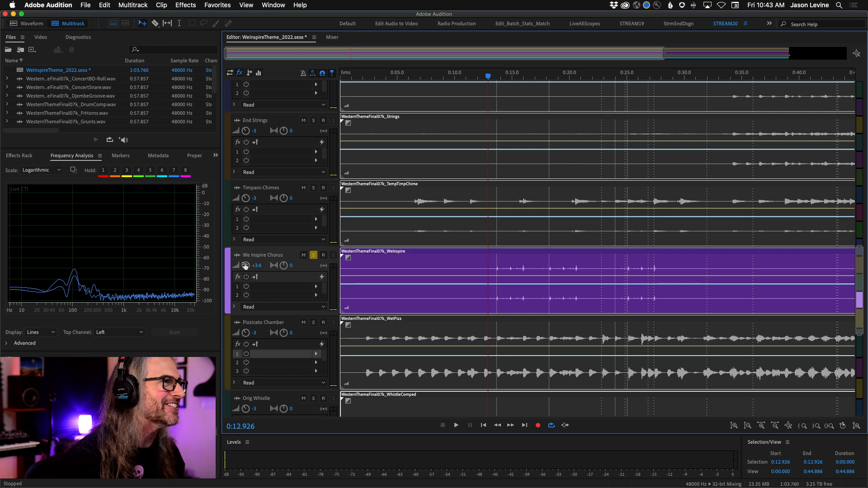
pyautogui.press('space')
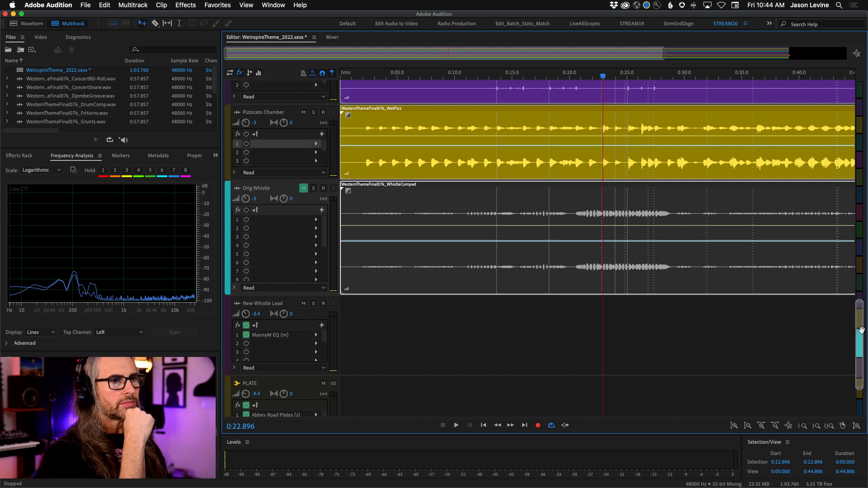
# Step: Bring the whistle and PLATE tracks into view and switch to Focusrite Control to examine the output routing
pyautogui.moveTo(858, 332); pyautogui.dragTo(861, 349)
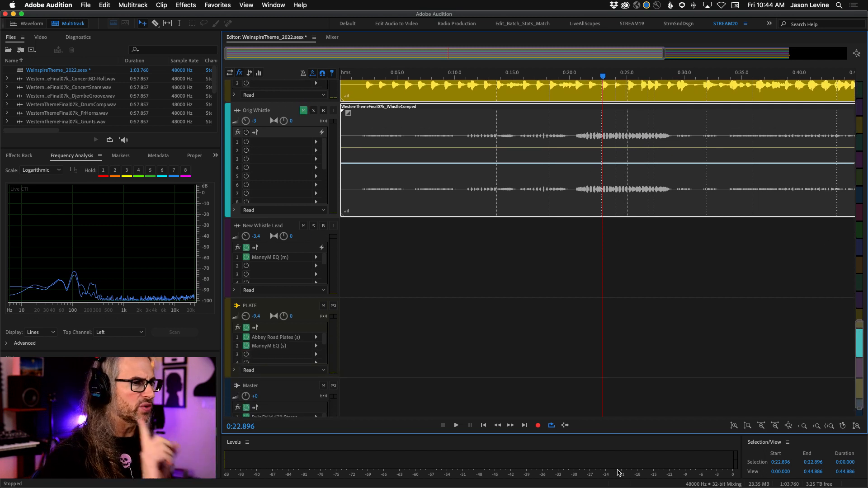
pyautogui.moveTo(534, 487)
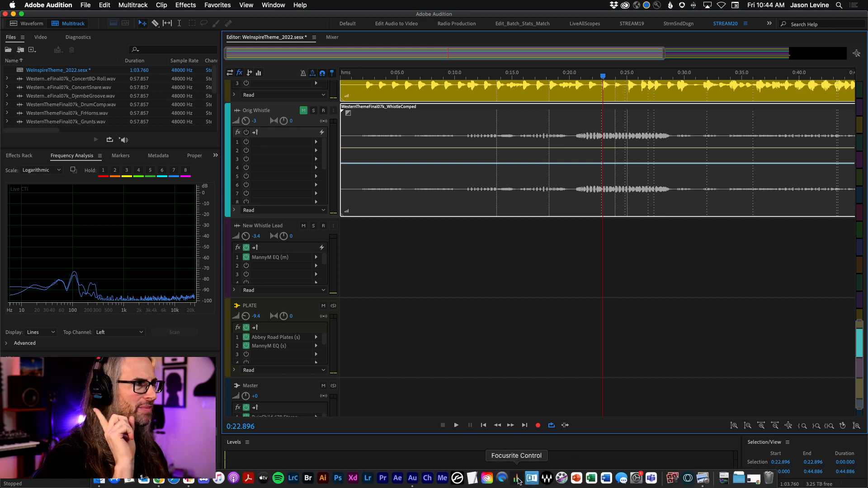
pyautogui.click(517, 478)
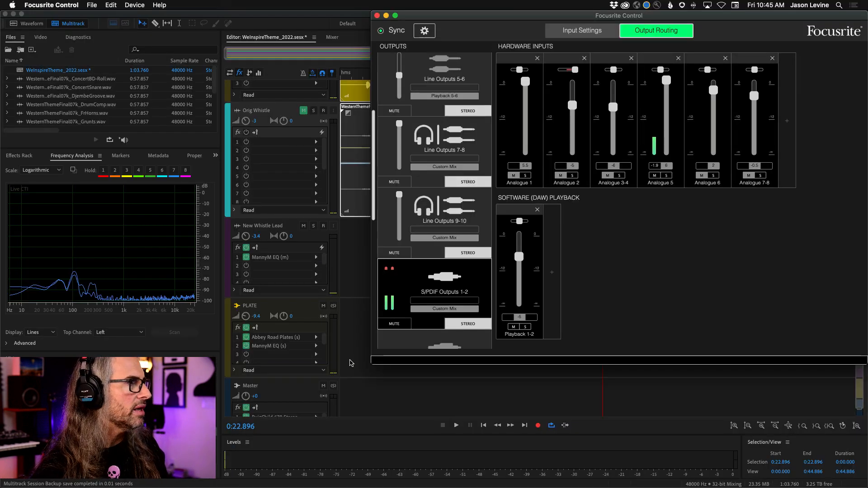
# Step: Return to Adobe Audition, inspect the Abbey Road Plates reverb on the PLATE bus, and close its window
pyautogui.click(350, 363)
pyautogui.doubleClick(283, 339)
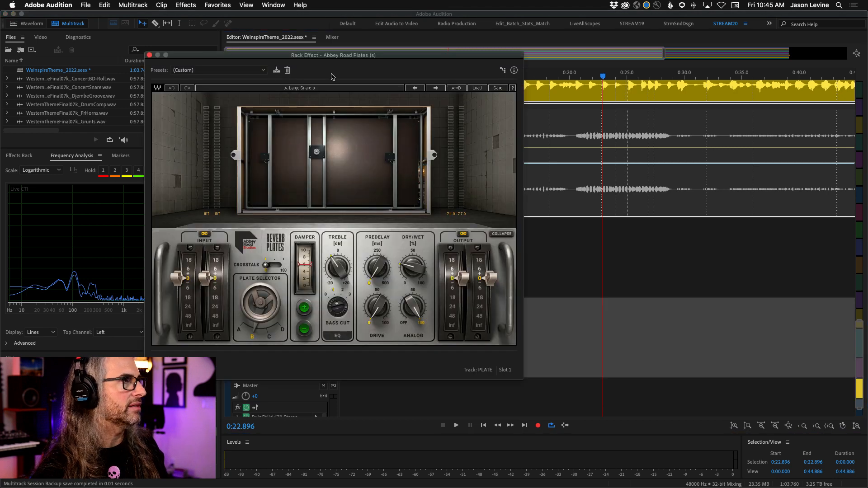
pyautogui.moveTo(351, 58); pyautogui.dragTo(482, 60)
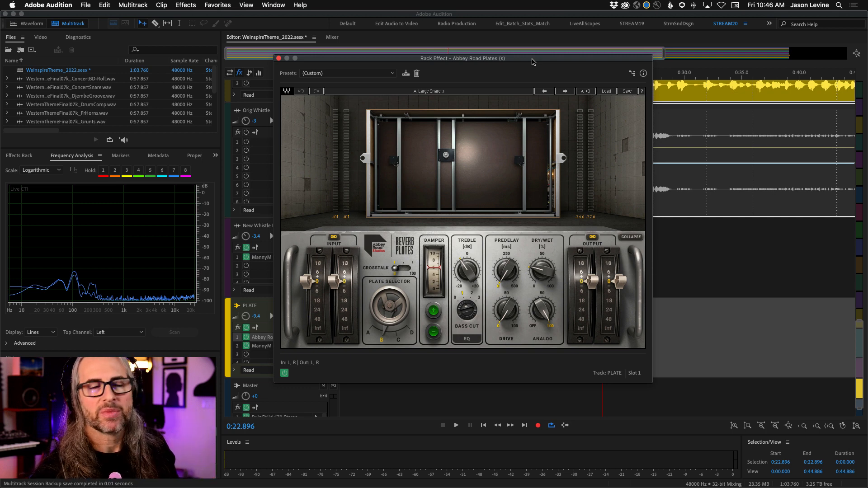
pyautogui.click(279, 59)
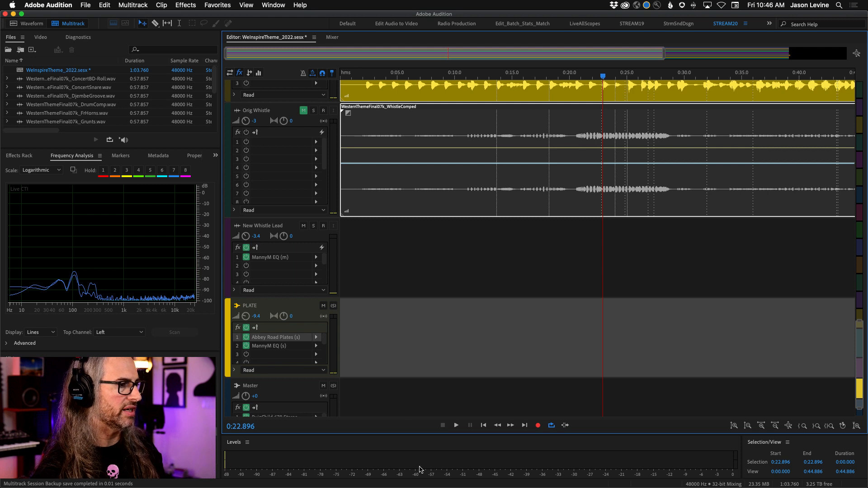
# Step: Recheck the S/PDIF Outputs 1-2 mix in Focusrite Control and return to Adobe Audition
pyautogui.moveTo(487, 479)
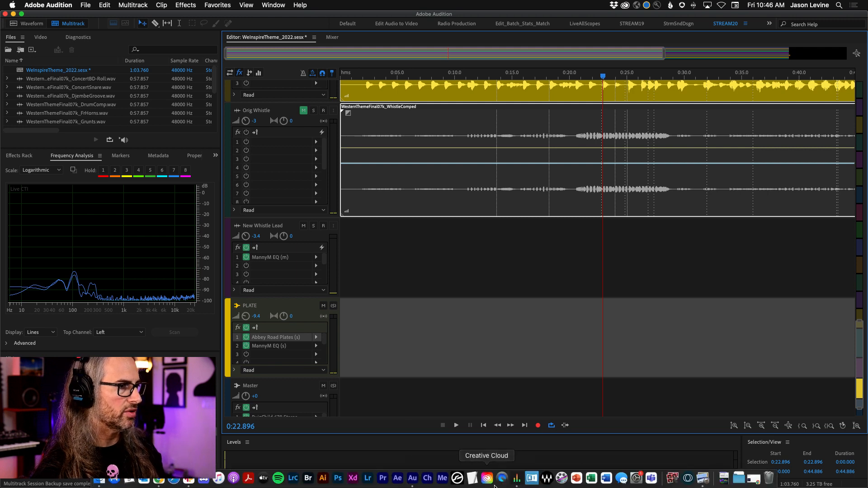
pyautogui.click(516, 480)
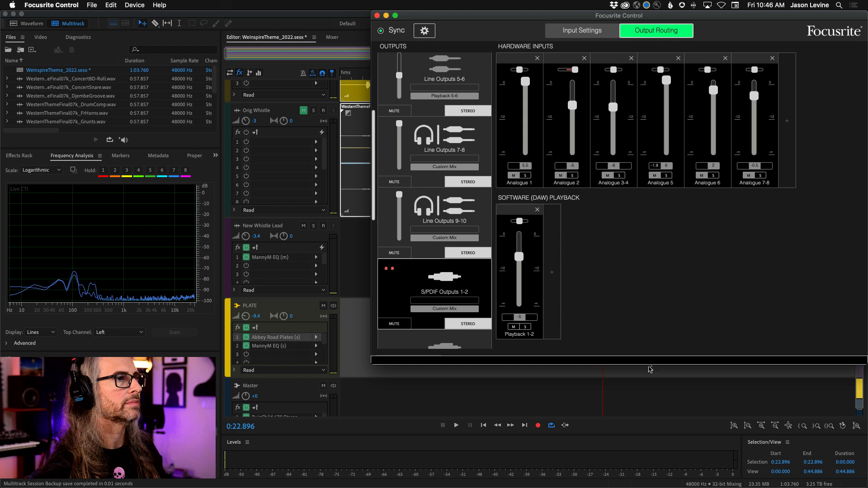
pyautogui.click(606, 397)
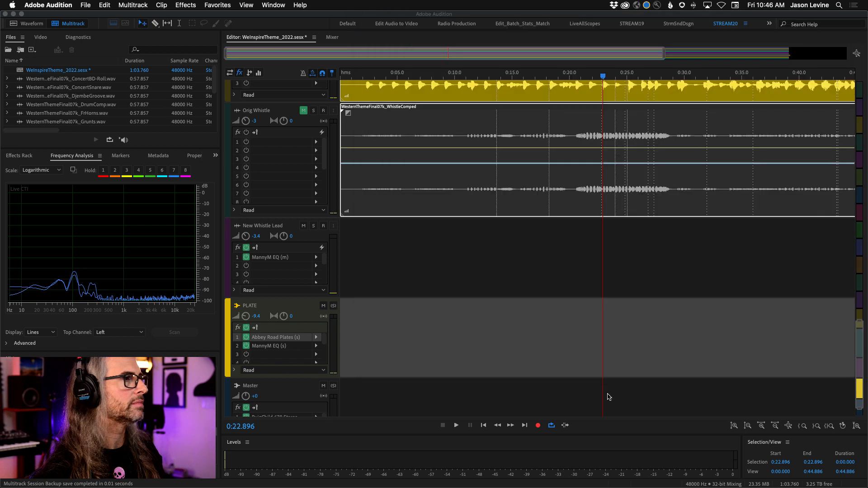
# Step: Arm the New Whistle Lead track for recording and briefly solo the PLATE bus to hear the reverb
pyautogui.click(324, 227)
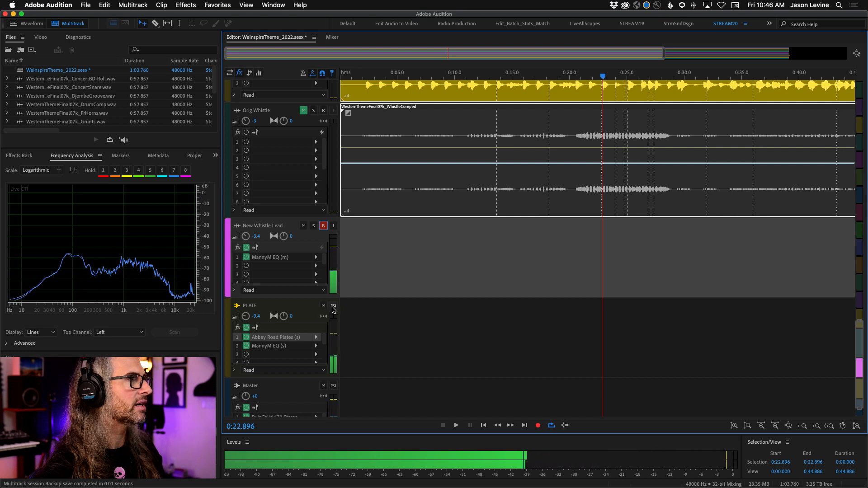
pyautogui.click(333, 307)
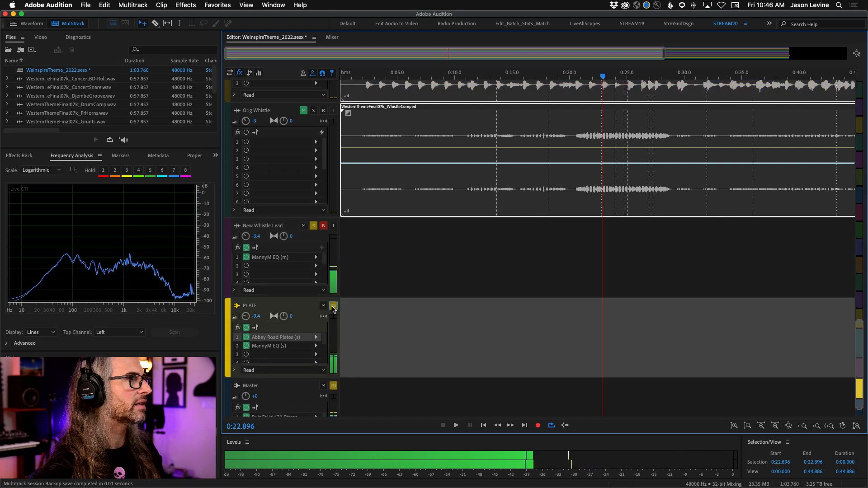
pyautogui.click(333, 307)
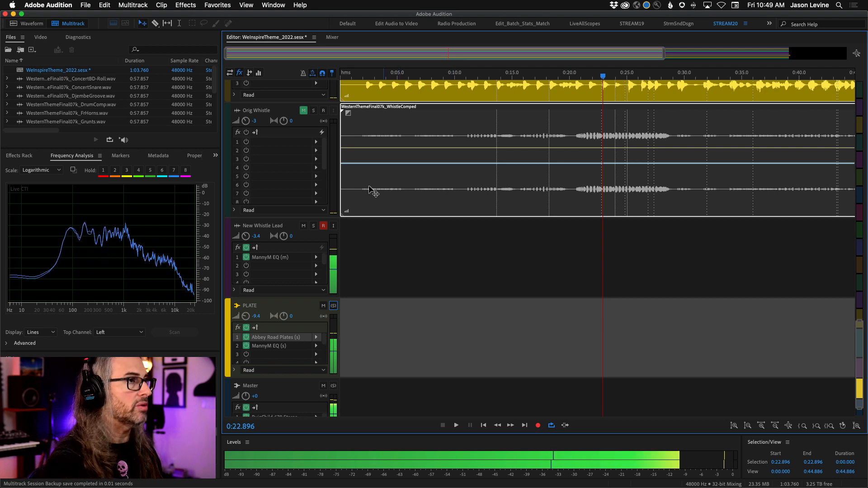
# Step: Raise the threshold of the L3-LL Ultra limiter on the Master channel and close the effect, returning to the multitrack view
pyautogui.click(331, 38)
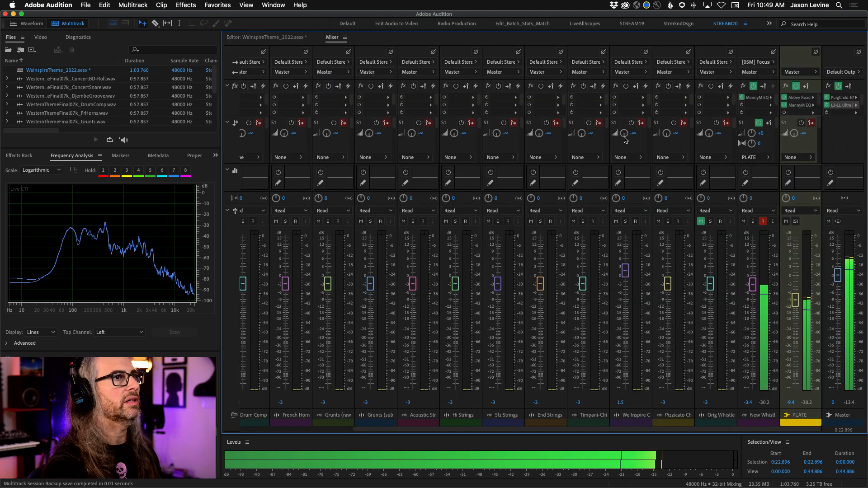
pyautogui.doubleClick(842, 106)
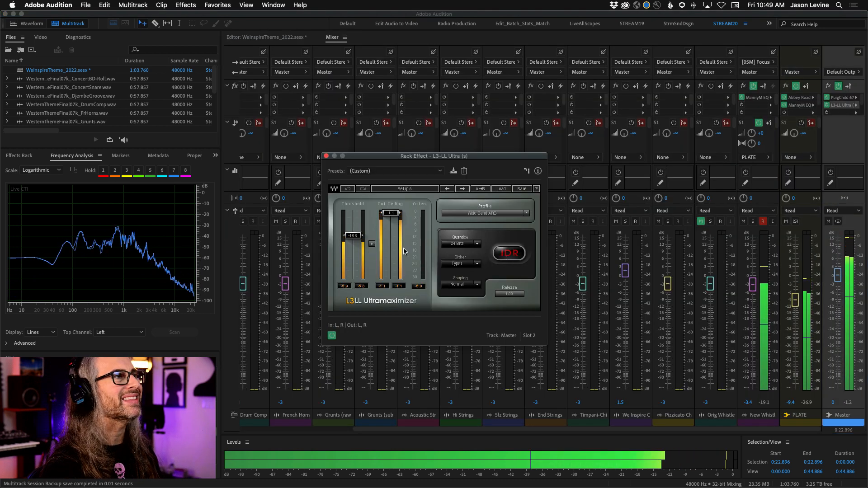
pyautogui.click(349, 237)
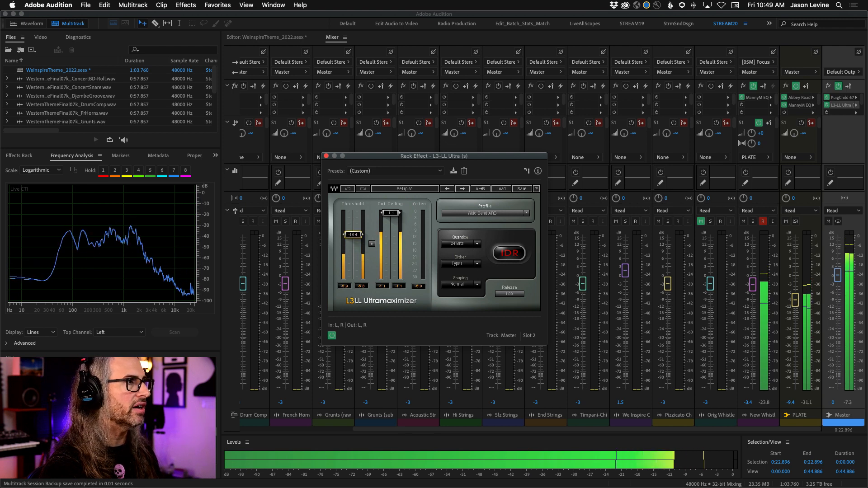
pyautogui.moveTo(352, 234); pyautogui.dragTo(353, 225)
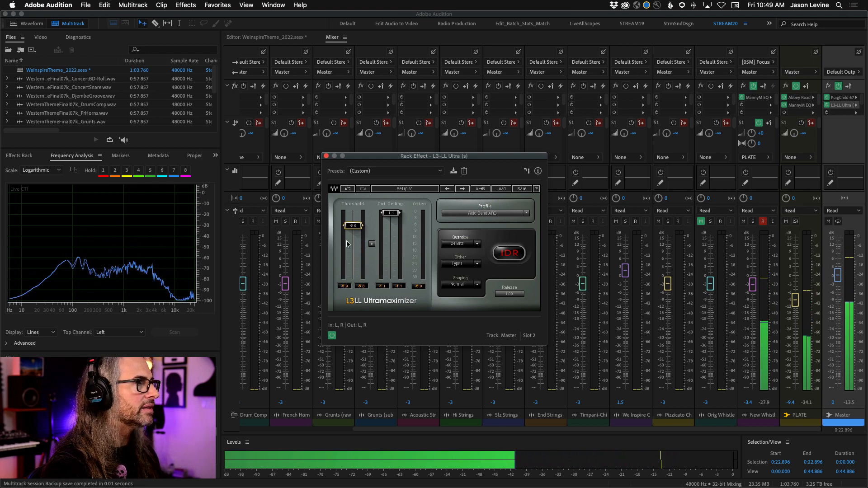
pyautogui.click(274, 38)
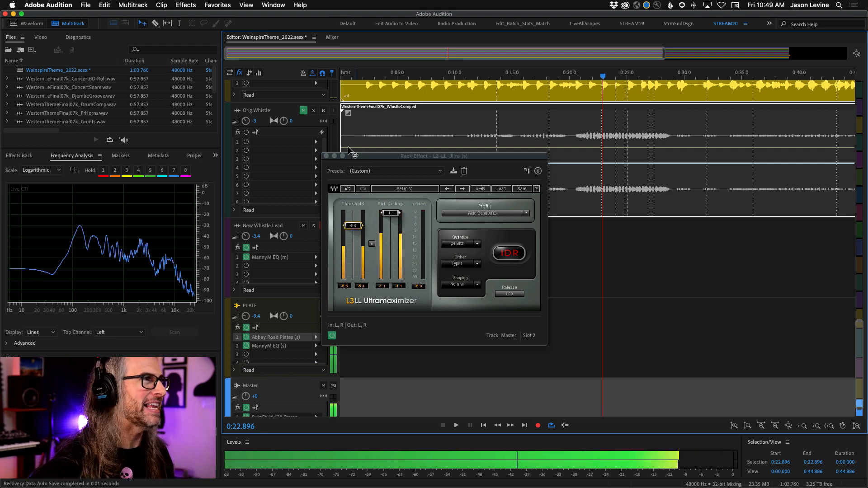
pyautogui.click(326, 156)
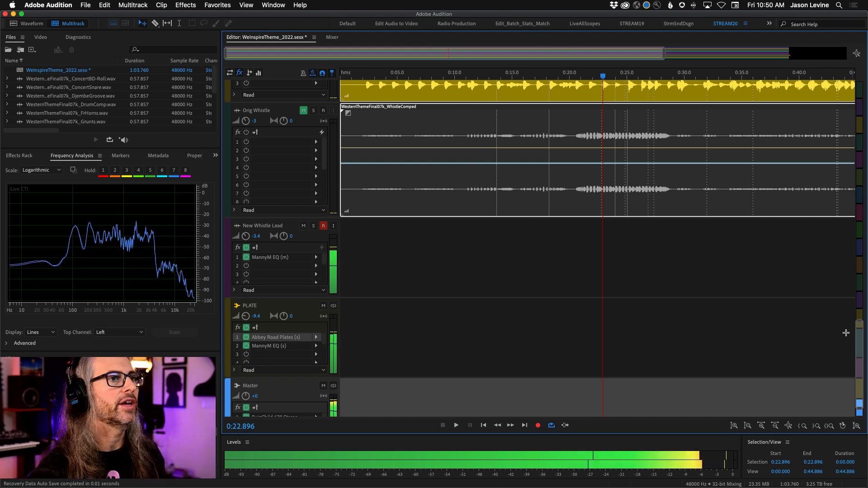
# Step: Reduce the track heights, move the playhead to 0:00.000, and leave New Whistle Lead armed with an enlarged track height
pyautogui.moveTo(860, 320); pyautogui.dragTo(860, 201)
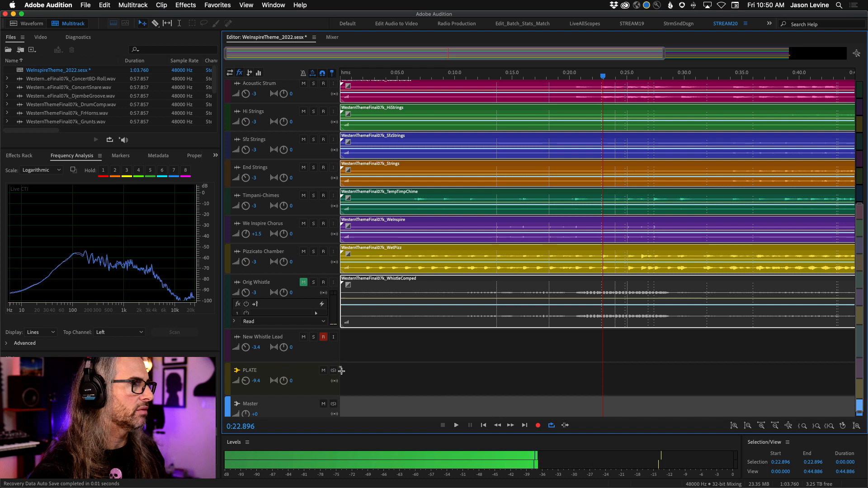
pyautogui.click(322, 337)
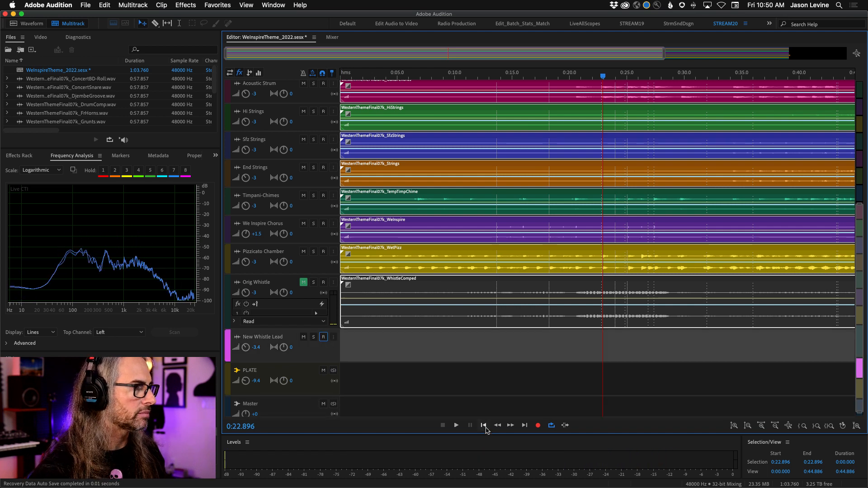
pyautogui.click(484, 425)
pyautogui.click(323, 337)
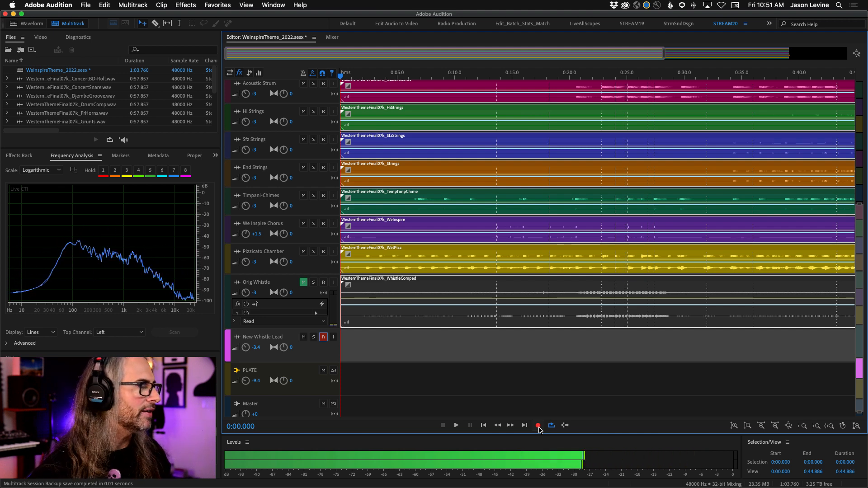
pyautogui.moveTo(300, 364); pyautogui.dragTo(456, 391)
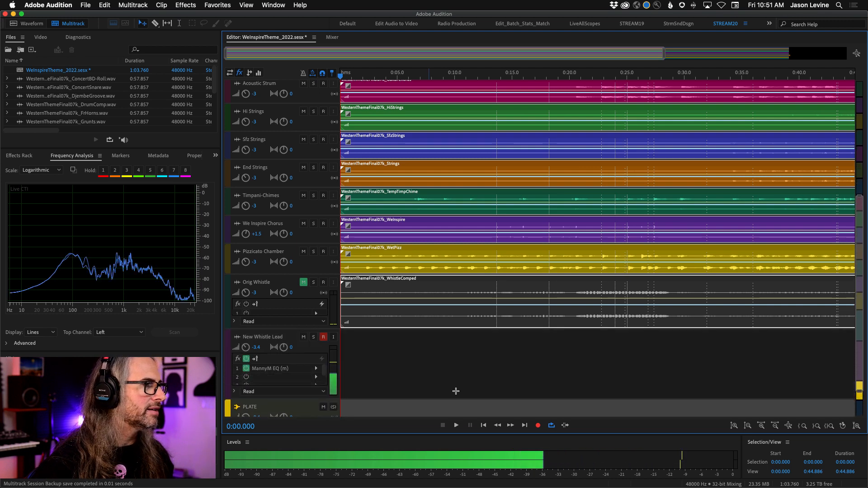
# Step: Record a full whistle take on New Whistle Lead from the session start and stop at about 0:55
pyautogui.click(538, 425)
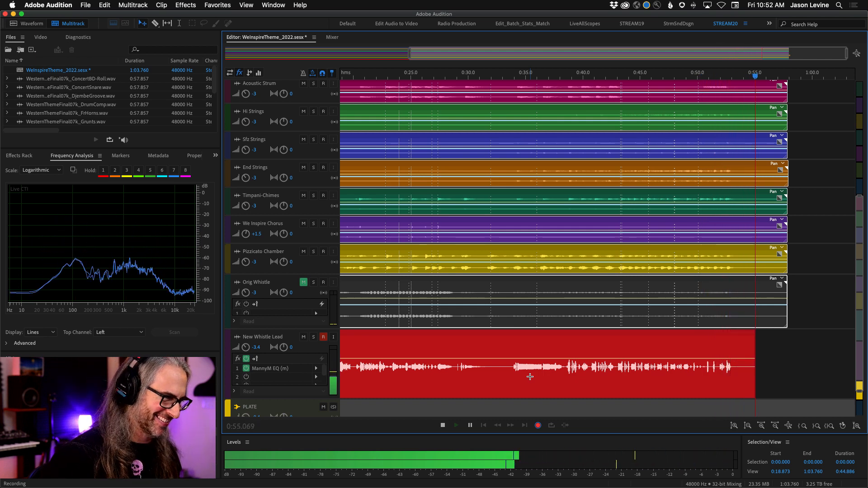
pyautogui.press('space')
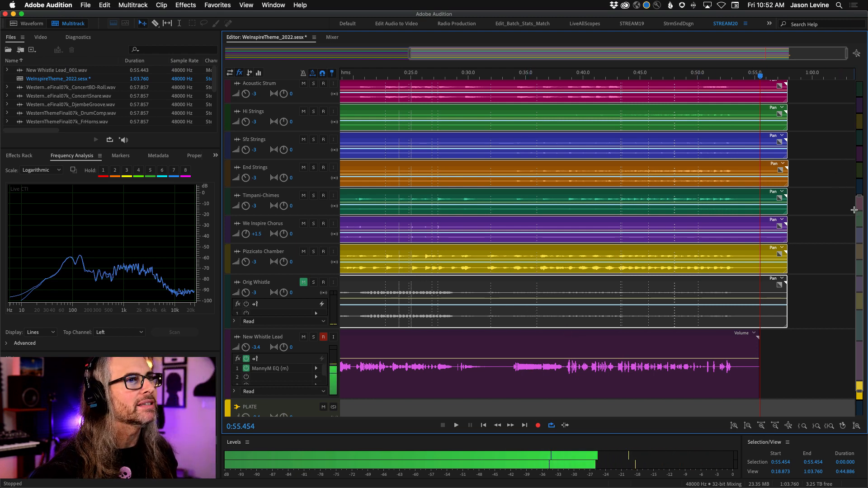
pyautogui.scroll(-2, 843, 278)
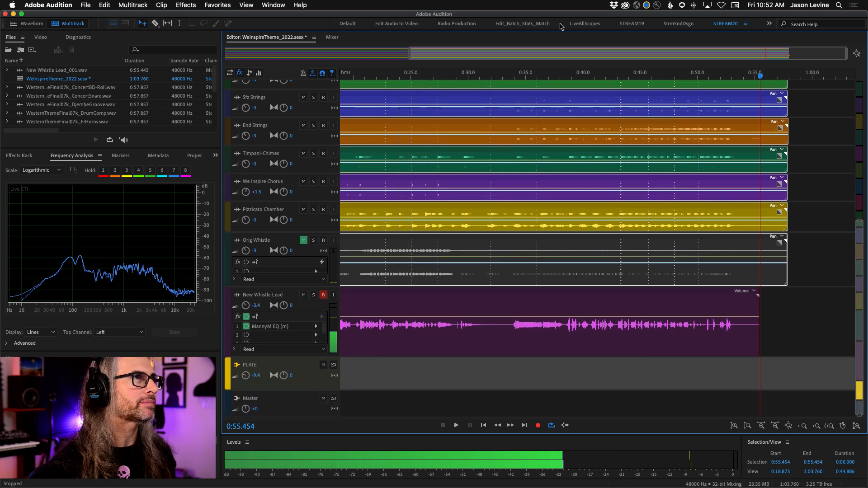
# Step: Show the session from its start, add a stereo audio track below New Whistle Lead and move the recorded whistle clip onto it
pyautogui.moveTo(409, 53); pyautogui.dragTo(228, 58)
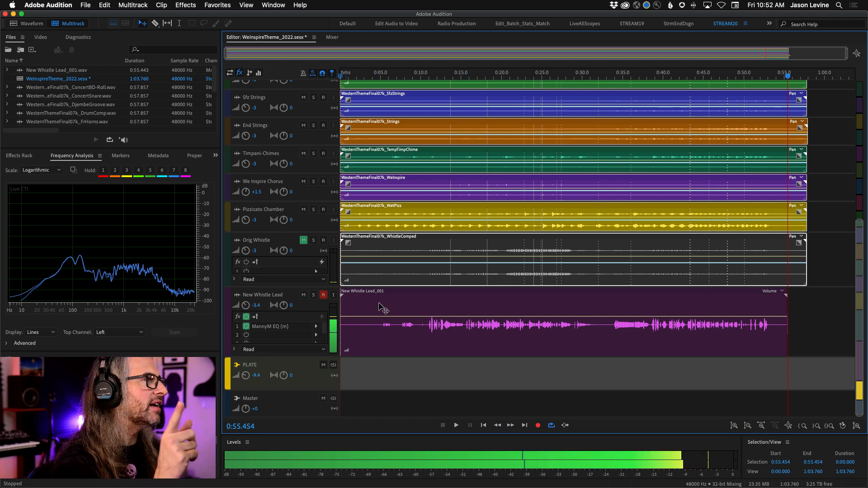
pyautogui.rightClick(689, 314)
pyautogui.moveTo(762, 390)
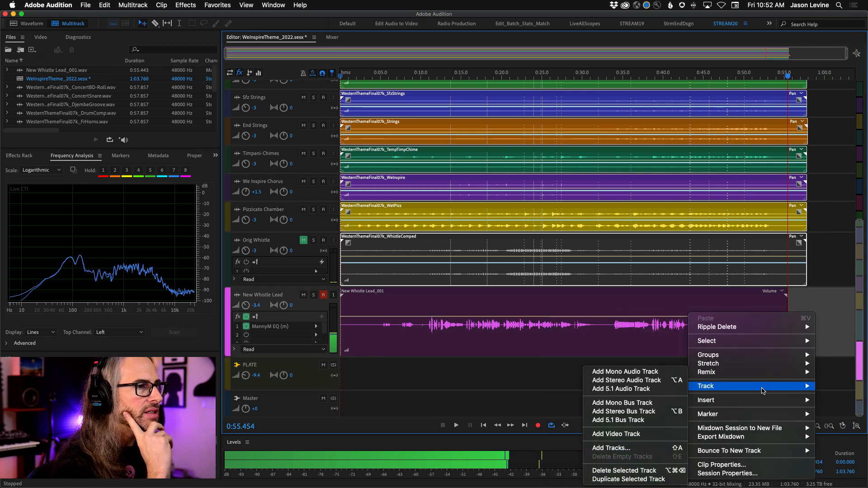
pyautogui.click(669, 381)
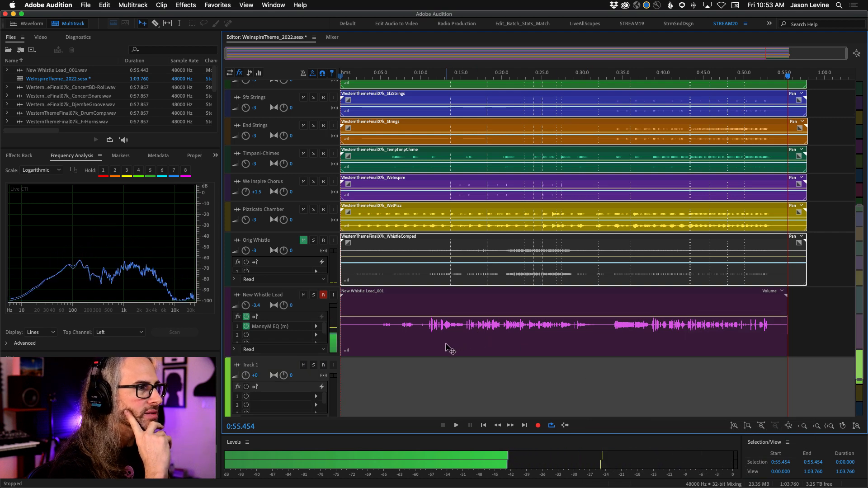
pyautogui.moveTo(438, 348); pyautogui.dragTo(430, 369)
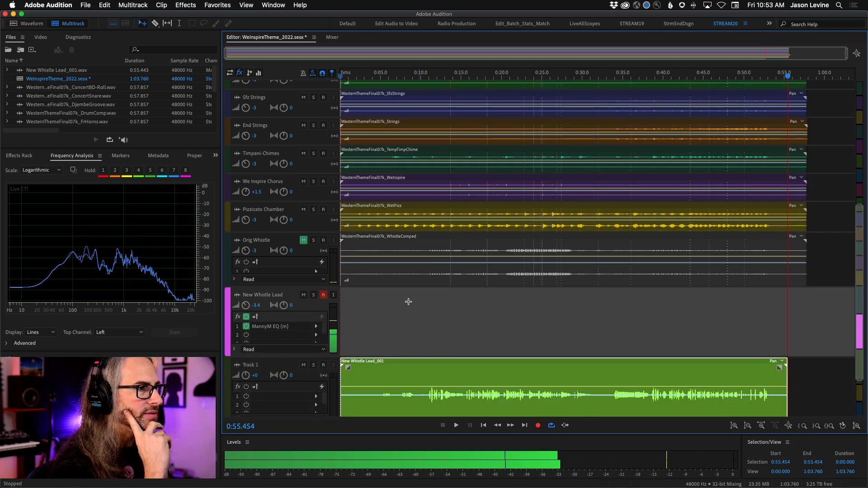
# Step: Lower the new track's volume to -5.1 dB and rename the track Whistle Take1
pyautogui.moveTo(245, 376); pyautogui.dragTo(237, 376)
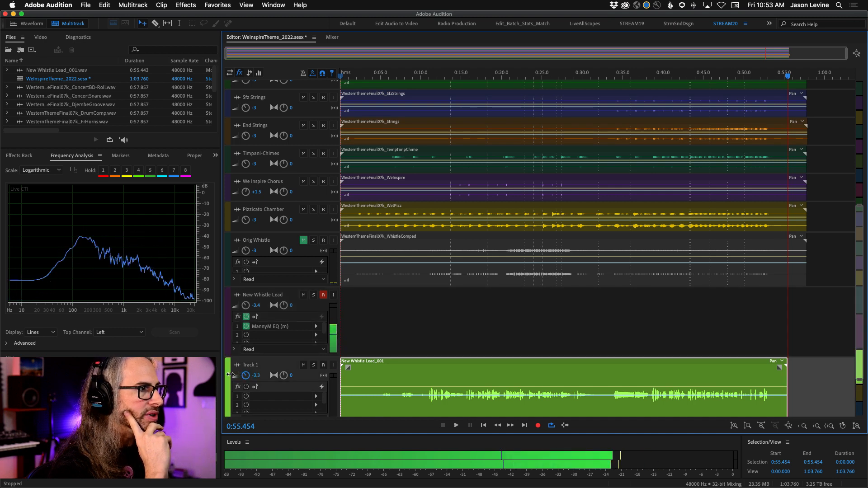
pyautogui.moveTo(232, 374); pyautogui.dragTo(224, 373)
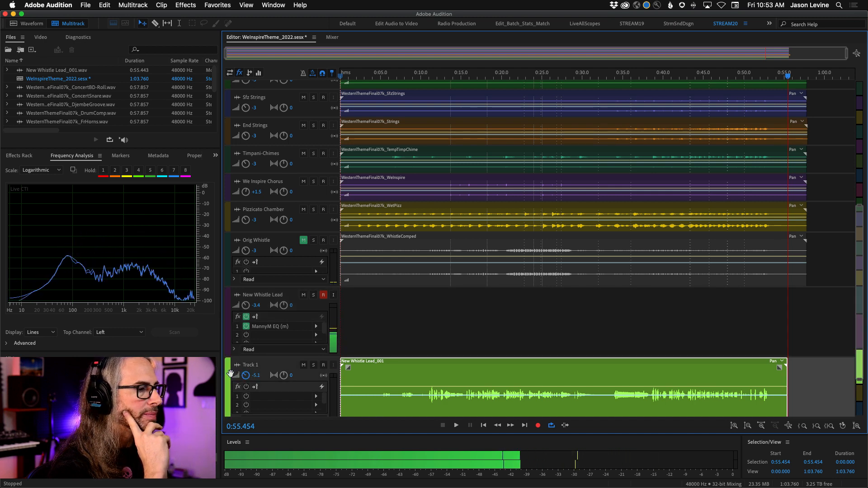
pyautogui.scroll(-2, 527, 318)
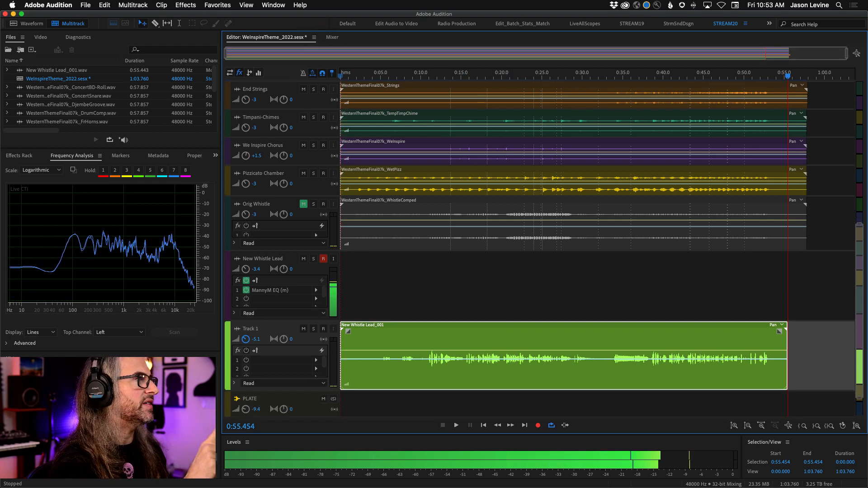
pyautogui.doubleClick(249, 329)
pyautogui.write('W')
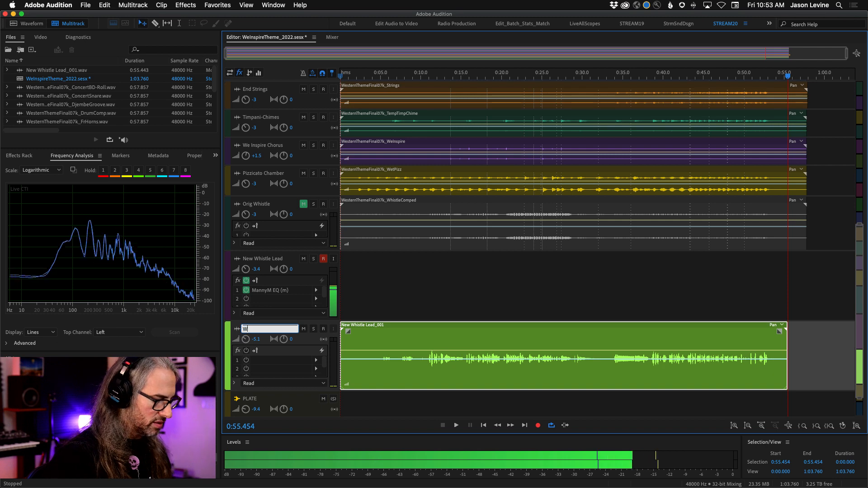
pyautogui.write('histle Take1')
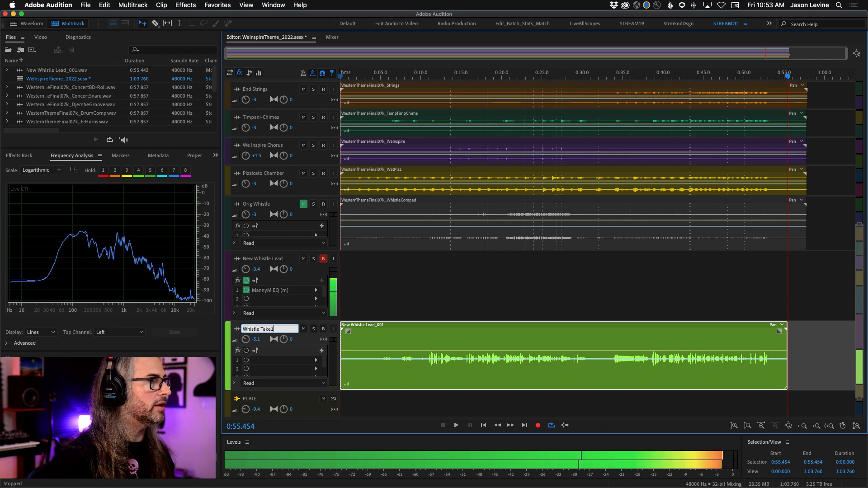
pyautogui.press('Return')
# Step: In the mixer, enable Whistle Take1's first send, route it to PLATE pre-fader and set its level to 0 dB
pyautogui.click(333, 38)
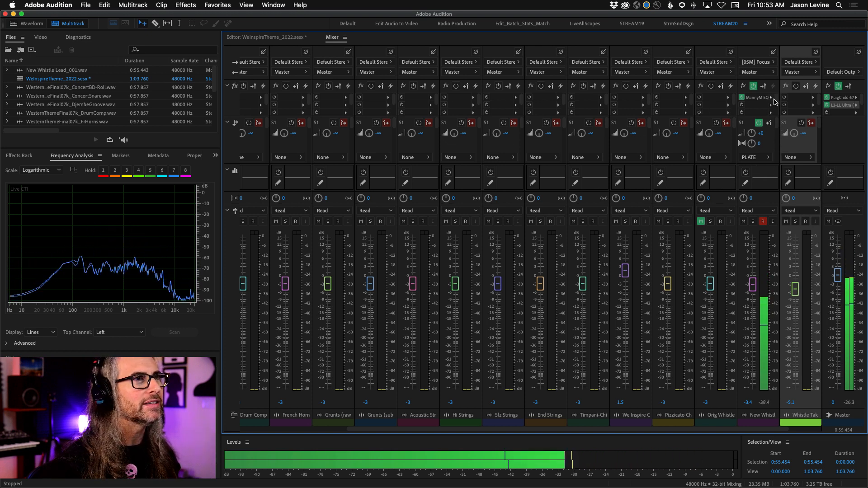
pyautogui.click(801, 122)
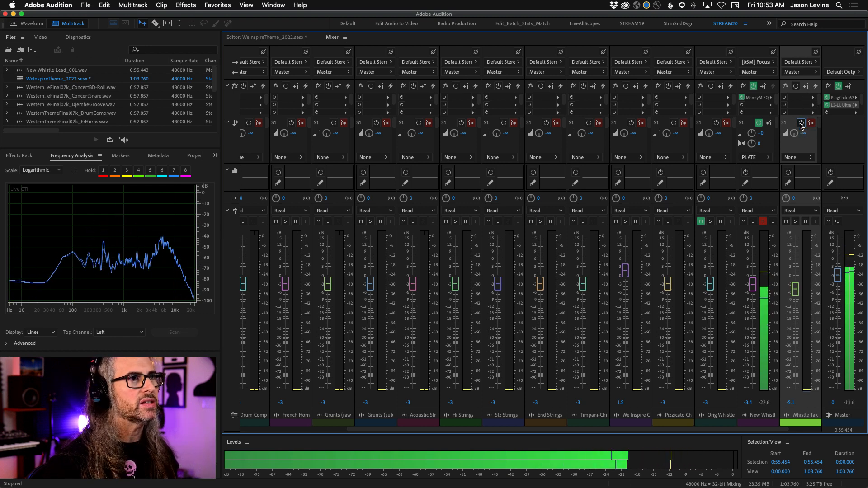
pyautogui.click(797, 157)
pyautogui.click(794, 177)
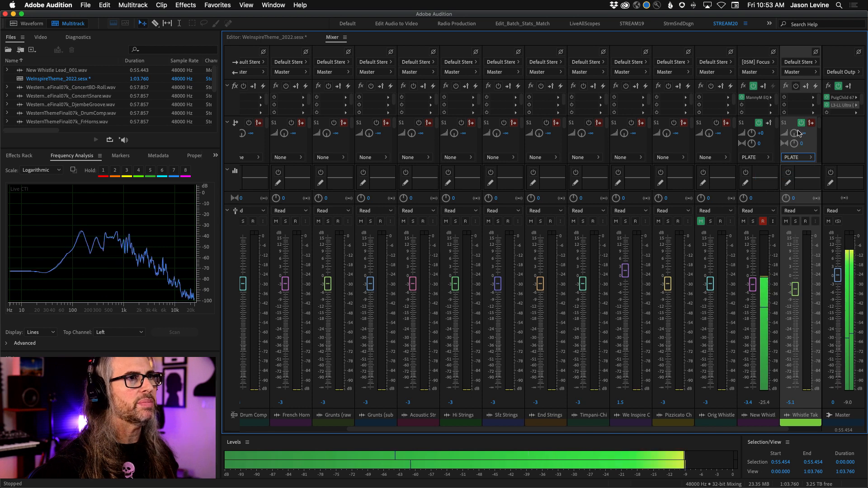
pyautogui.click(810, 123)
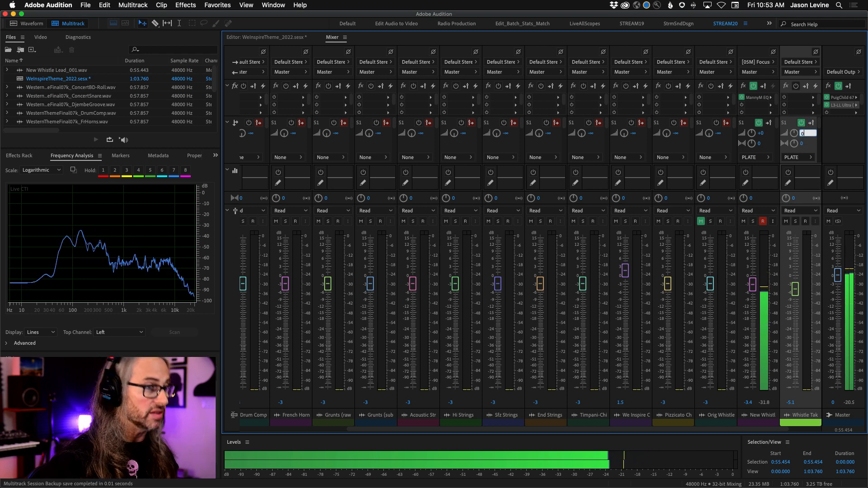
pyautogui.press('Return')
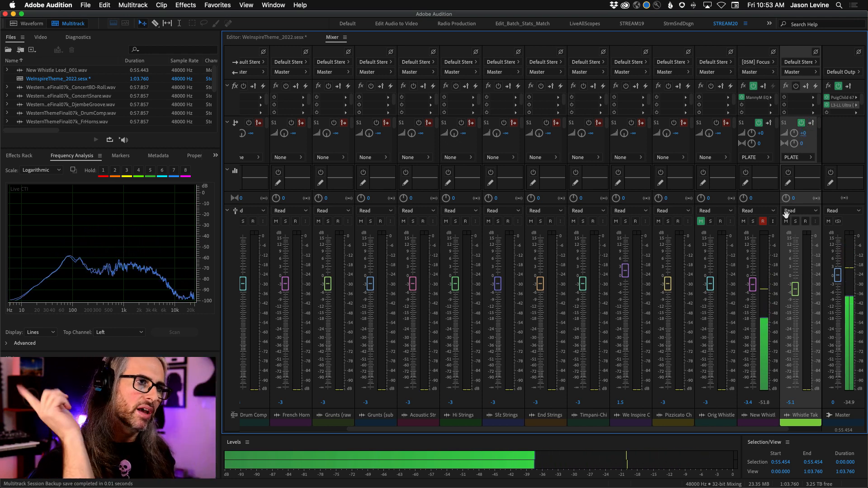
# Step: Pan Whistle Take1 to R4.1 and lower its PLATE send to -3 dB in the multitrack editor
pyautogui.moveTo(787, 199); pyautogui.dragTo(788, 197)
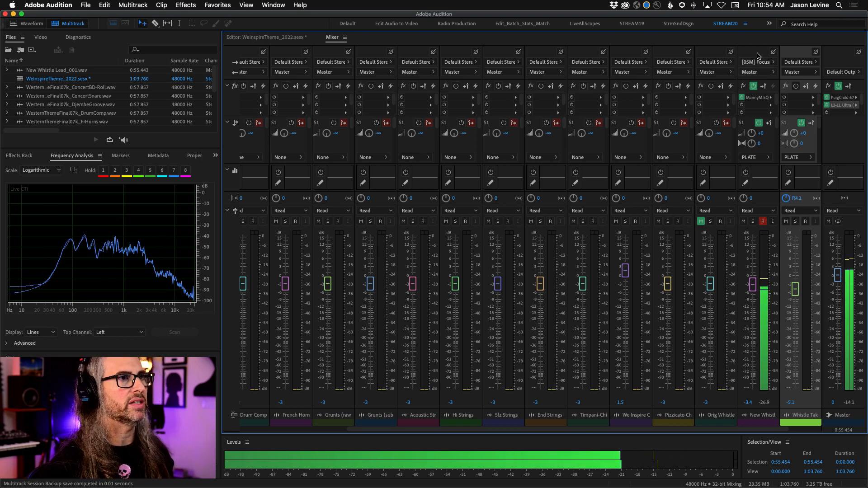
pyautogui.click(272, 38)
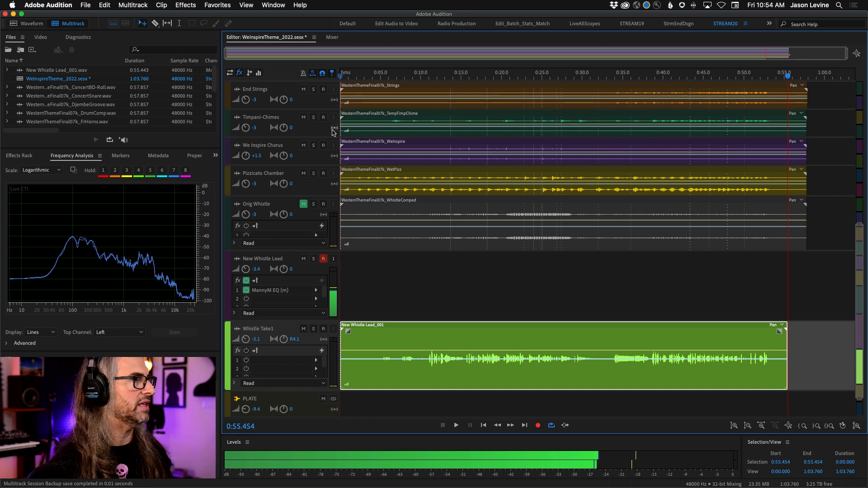
pyautogui.click(251, 72)
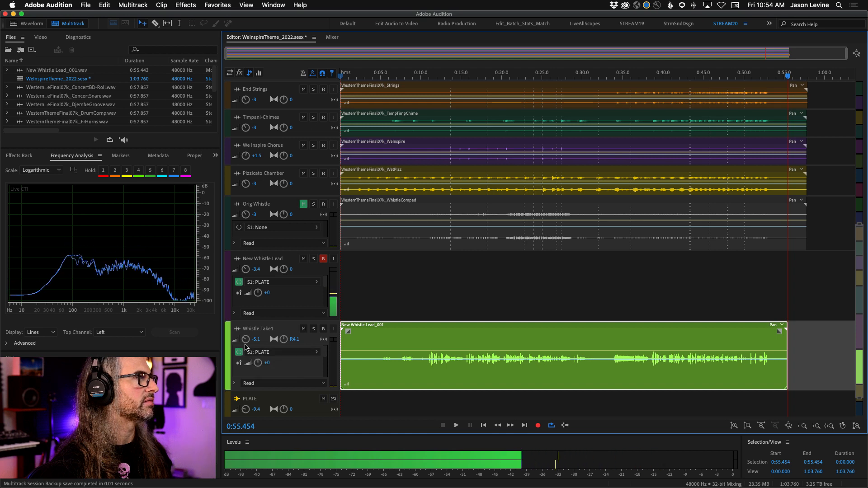
pyautogui.moveTo(255, 366); pyautogui.dragTo(256, 382)
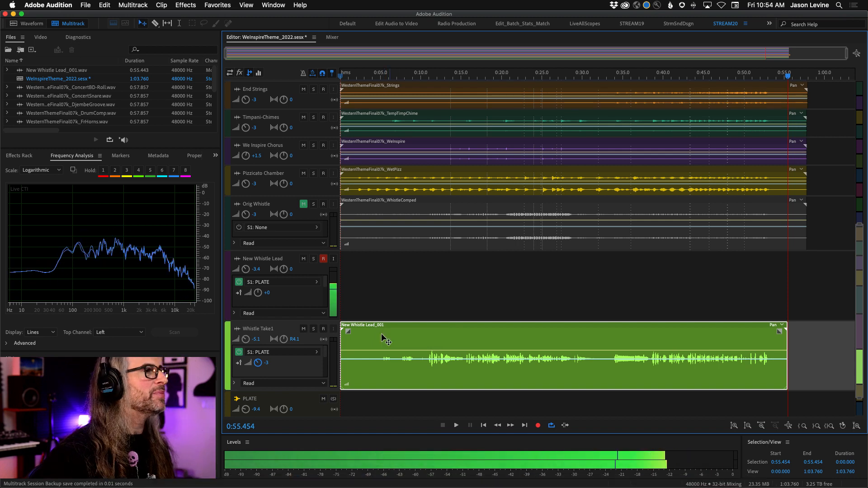
# Step: Record a second take on New Whistle Lead from the session start to about 0:55, lowering Whistle Take1's volume to -14.4 dB while recording
pyautogui.click(323, 259)
pyautogui.click(411, 74)
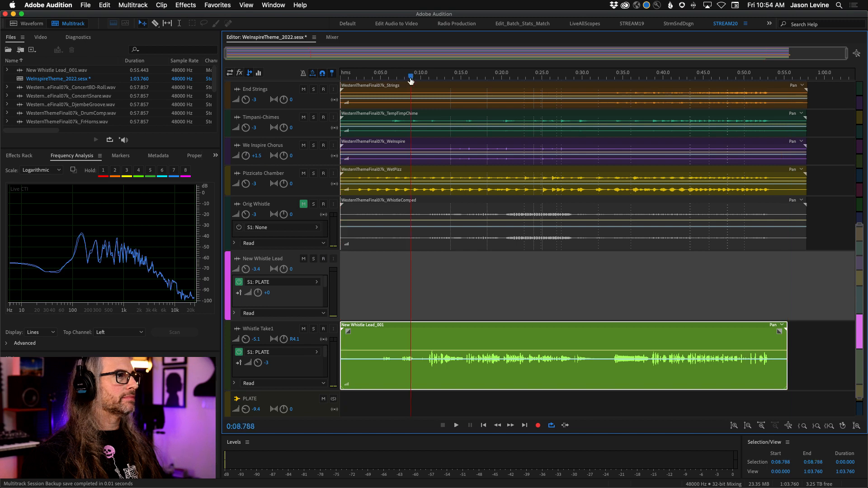
pyautogui.press('Home')
pyautogui.click(323, 259)
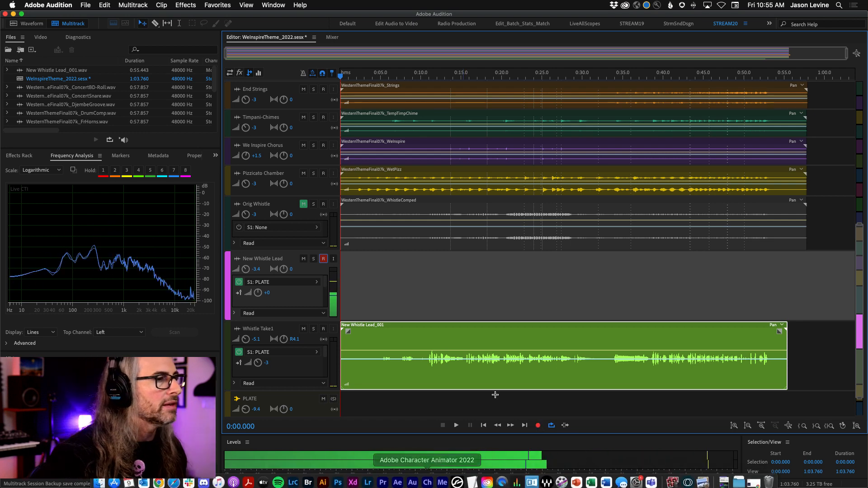
pyautogui.click(538, 425)
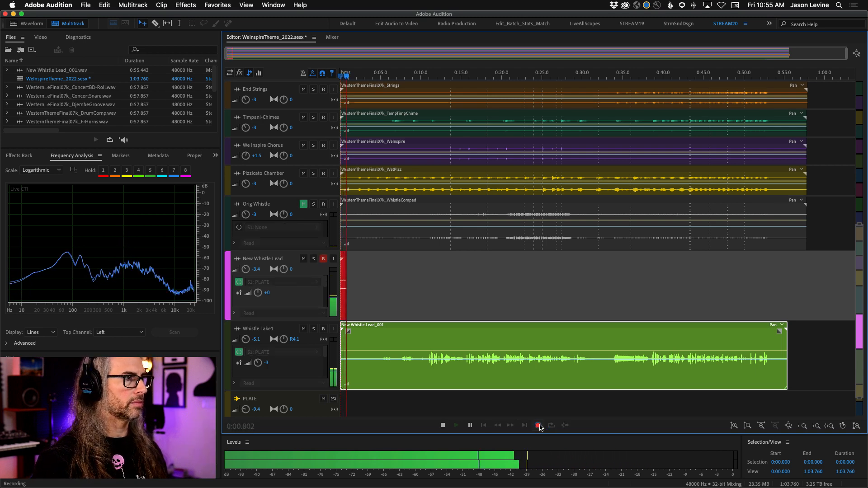
pyautogui.moveTo(245, 341)
pyautogui.mouseDown()
pyautogui.moveTo(248, 353)
pyautogui.moveTo(245, 345)
pyautogui.mouseUp()
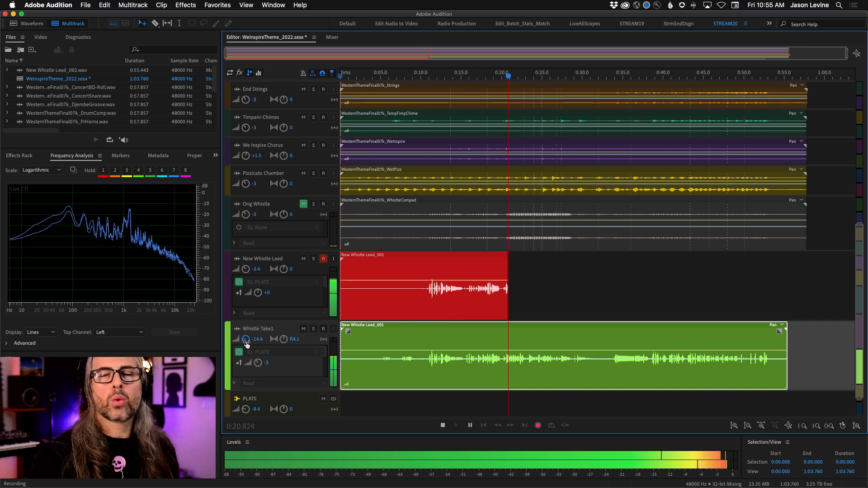
pyautogui.scroll(-1, 247, 346)
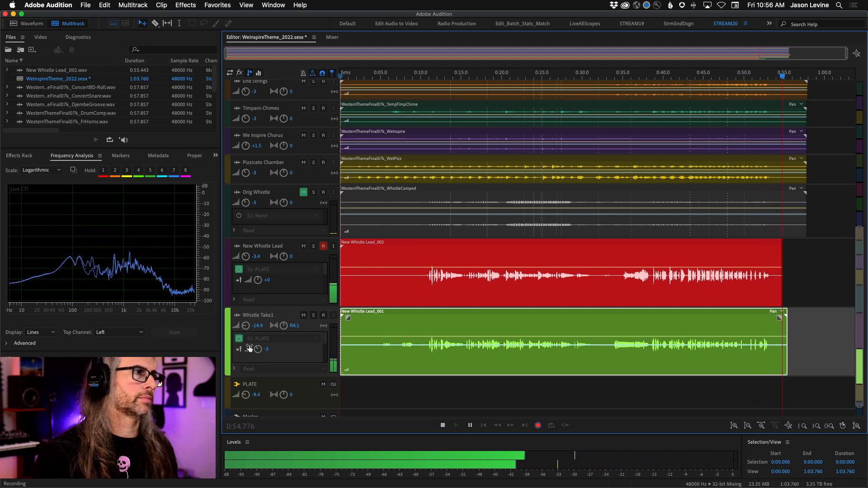
pyautogui.press('space')
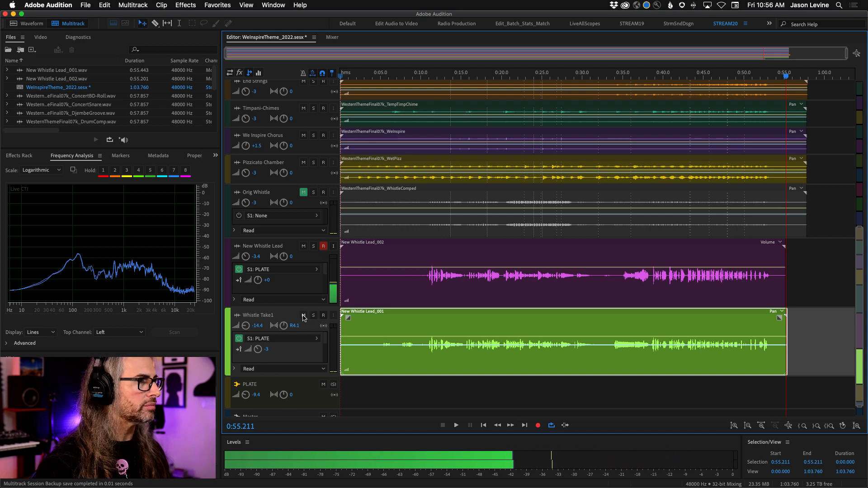
# Step: Lower Whistle Take1's volume to -22.2 dB and its PLATE send to -13.2 dB, and disarm New Whistle Lead
pyautogui.moveTo(246, 326); pyautogui.dragTo(258, 370)
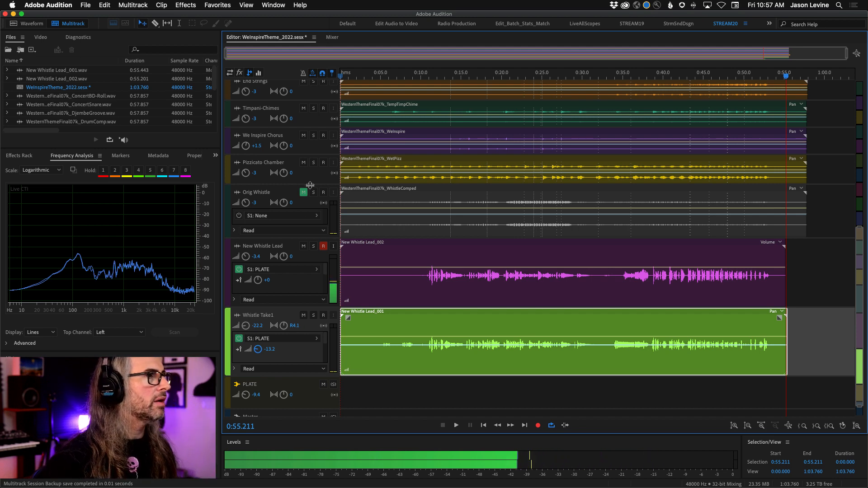
pyautogui.click(324, 247)
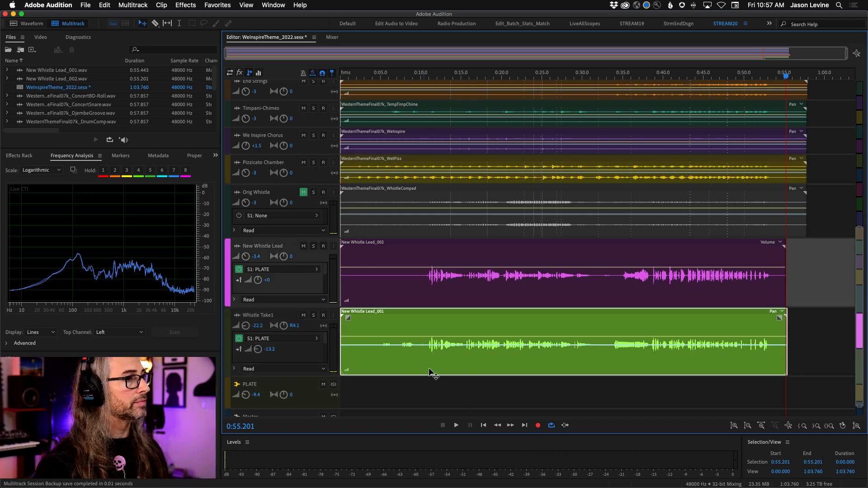
# Step: Record over New Whistle Lead from 0:00 to about 0:55, lowering Whistle Take1's PLATE send to -19.2 dB while recording, and disarm the track
pyautogui.click(483, 426)
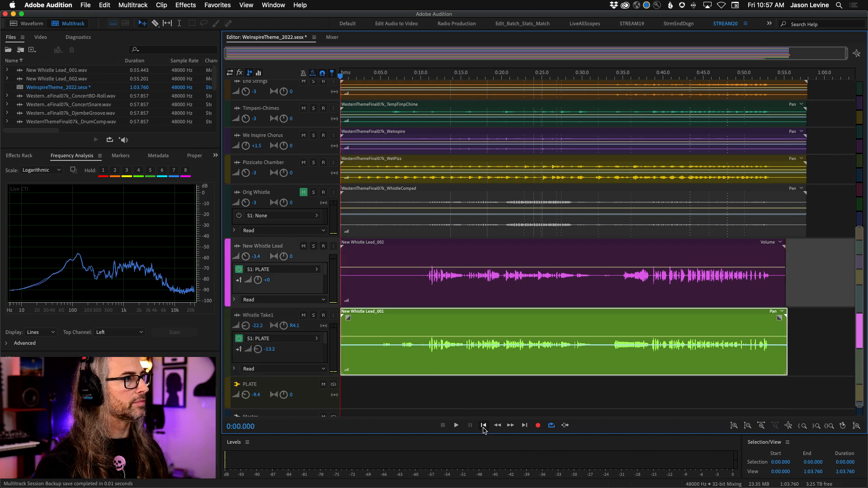
pyautogui.click(324, 246)
pyautogui.click(537, 426)
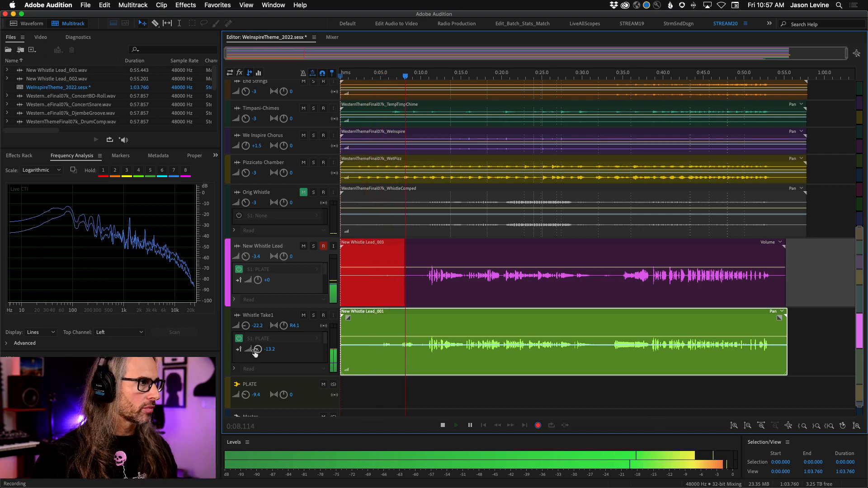
pyautogui.moveTo(254, 351); pyautogui.dragTo(256, 355)
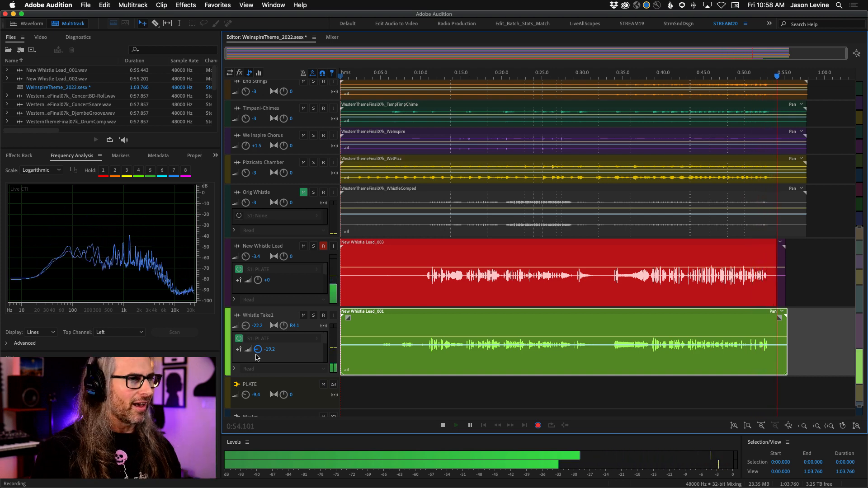
pyautogui.press('space')
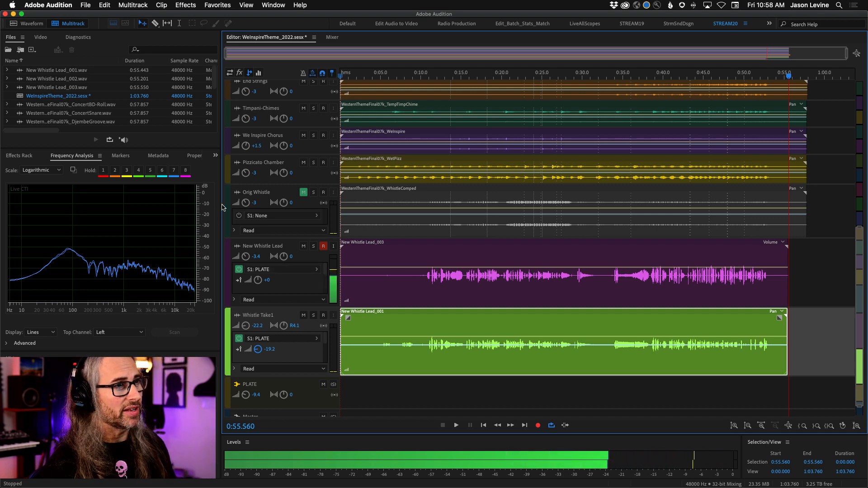
pyautogui.click(324, 247)
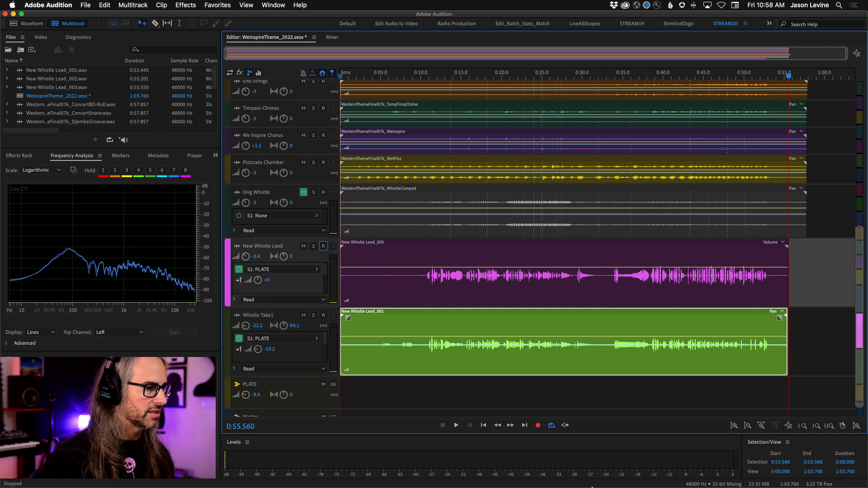
# Step: Check the output routing in Focusrite Control, return to the Audition session and move the playhead to its start
pyautogui.moveTo(561, 486)
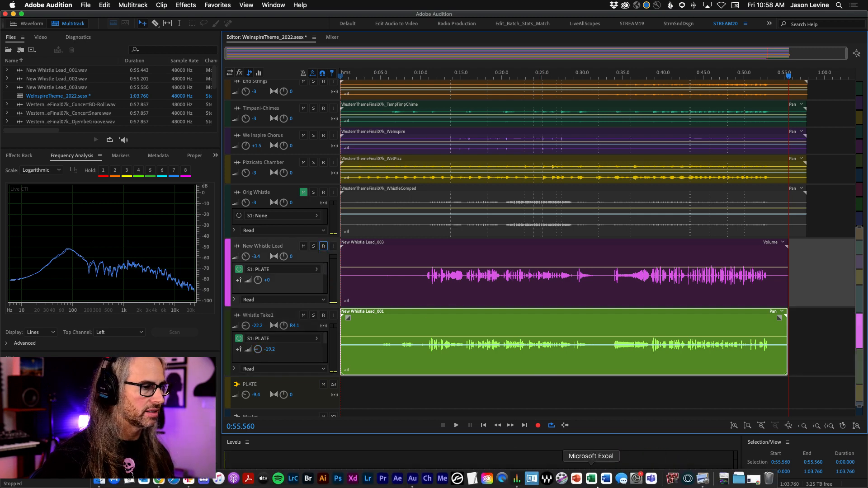
pyautogui.click(576, 479)
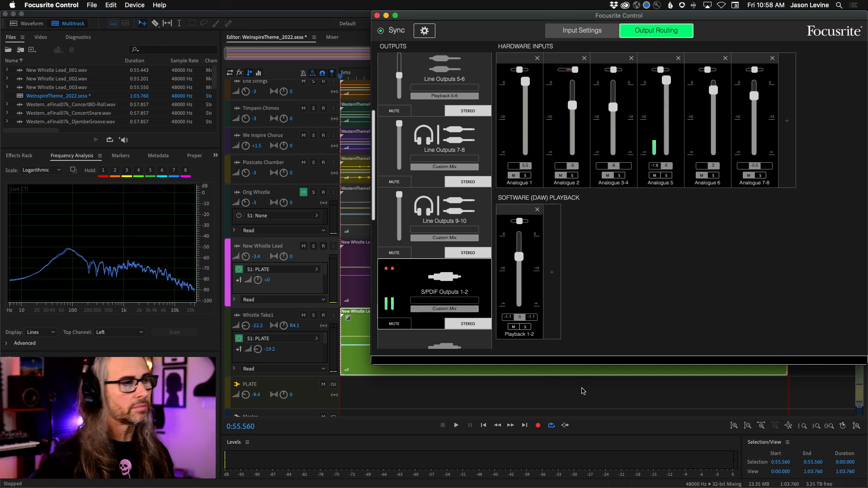
pyautogui.click(609, 410)
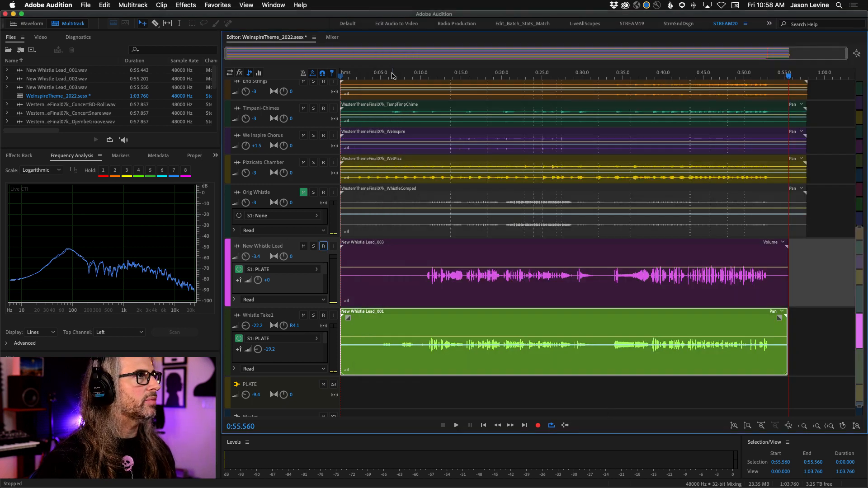
pyautogui.press('Home')
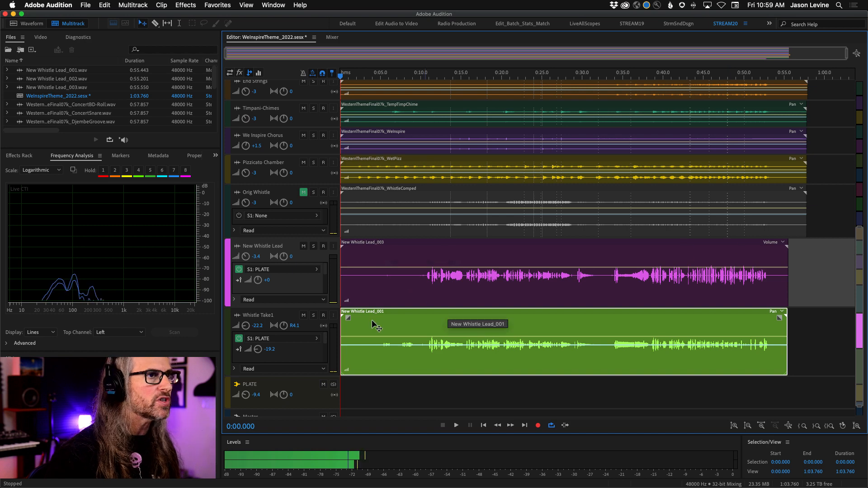
# Step: Open the New Whistle Lead_003 clip in the waveform editor and focus the spectral display on its first phrase, about 9 to 17 seconds
pyautogui.click(409, 298)
pyautogui.doubleClick(404, 294)
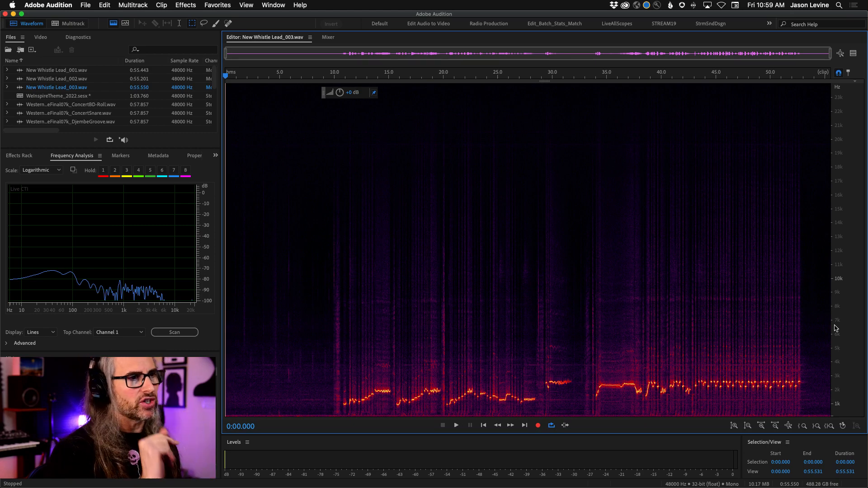
pyautogui.moveTo(835, 325); pyautogui.dragTo(833, 454)
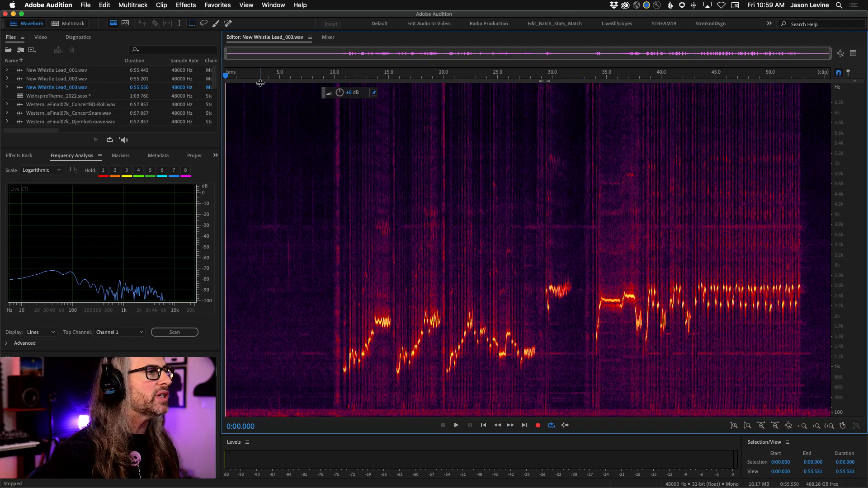
pyautogui.moveTo(297, 76); pyautogui.dragTo(566, 83)
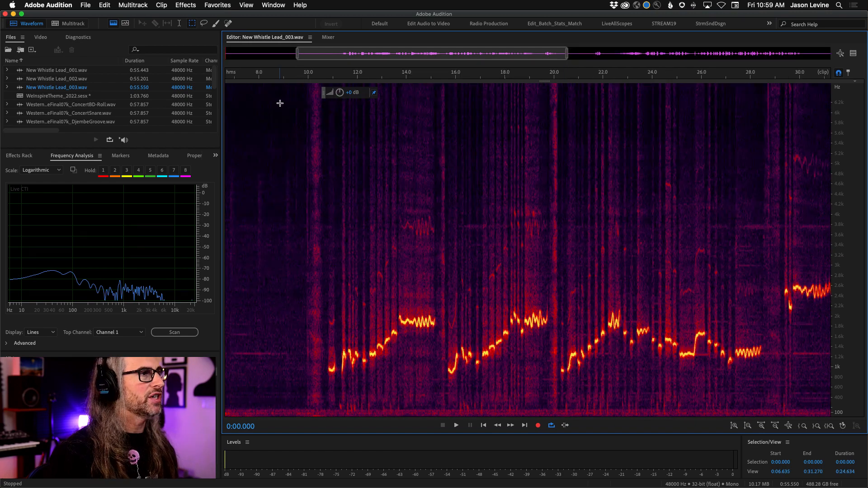
pyautogui.moveTo(303, 77); pyautogui.dragTo(474, 68)
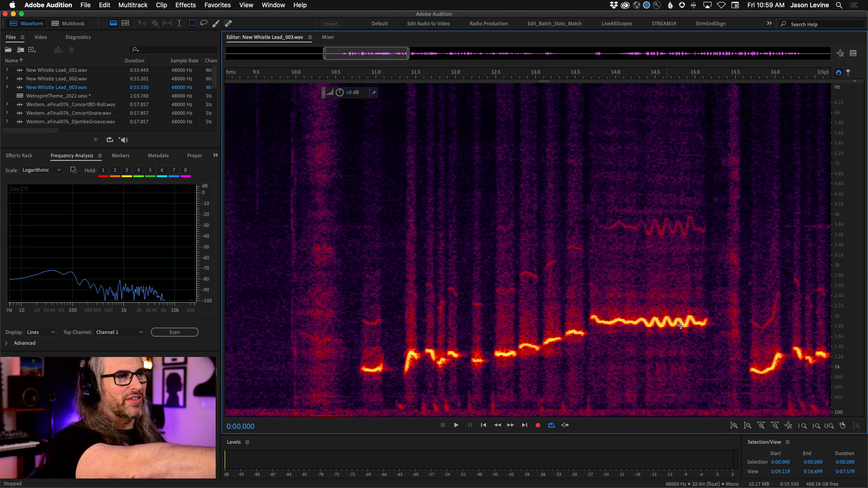
# Step: Select the vibrato of the sustained note from about 14.26 to 15.27 seconds in the spectral display and audition it
pyautogui.moveTo(635, 305); pyautogui.dragTo(715, 337)
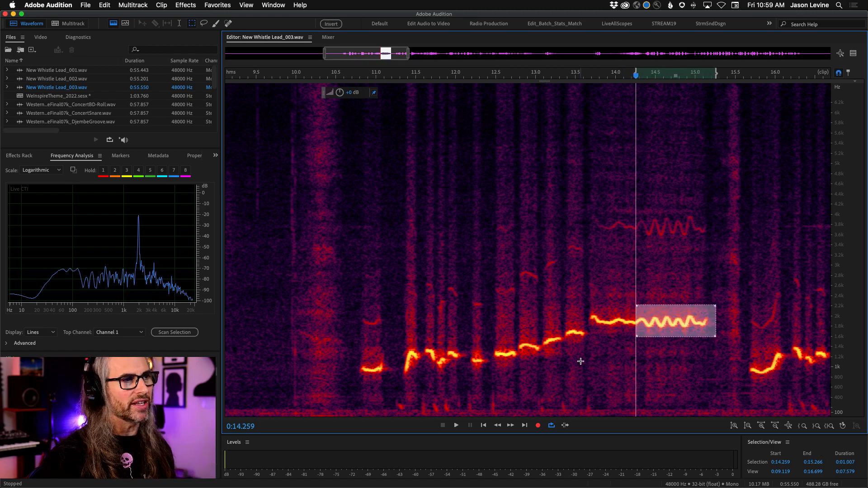
pyautogui.press('space')
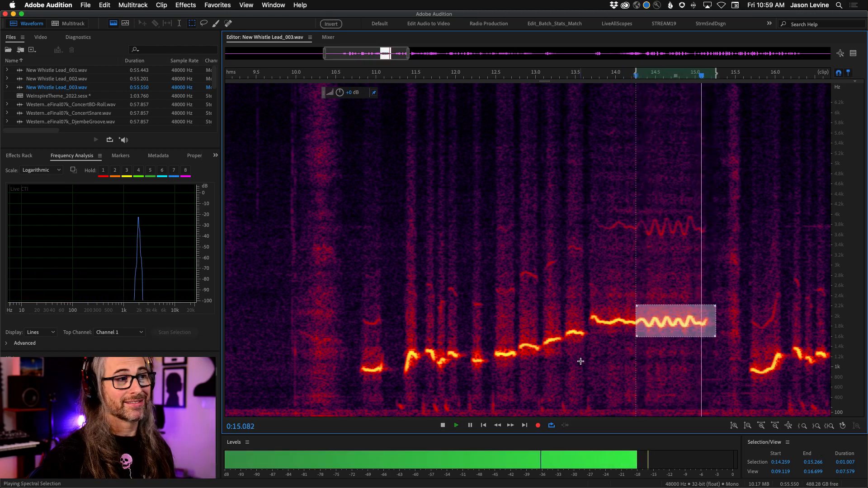
pyautogui.press('space')
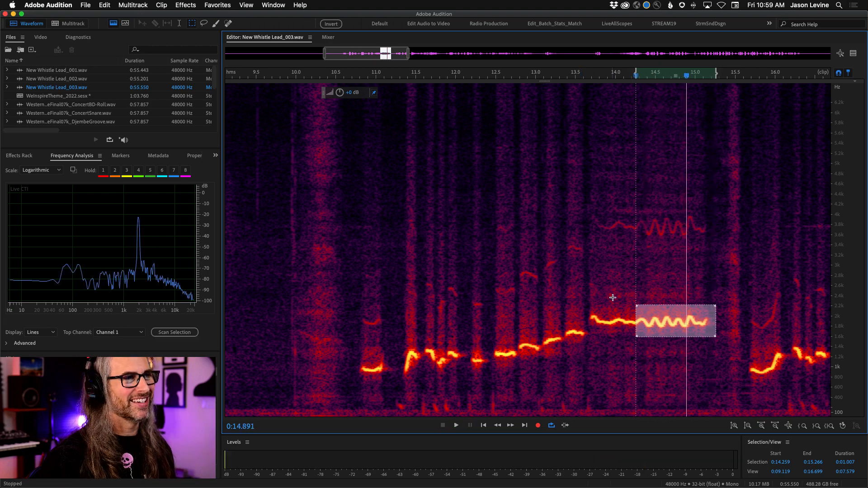
# Step: Audition the sustained note from about 13.64 seconds, select its steady opening up to about 14.35 seconds, and clear the selection
pyautogui.click(612, 298)
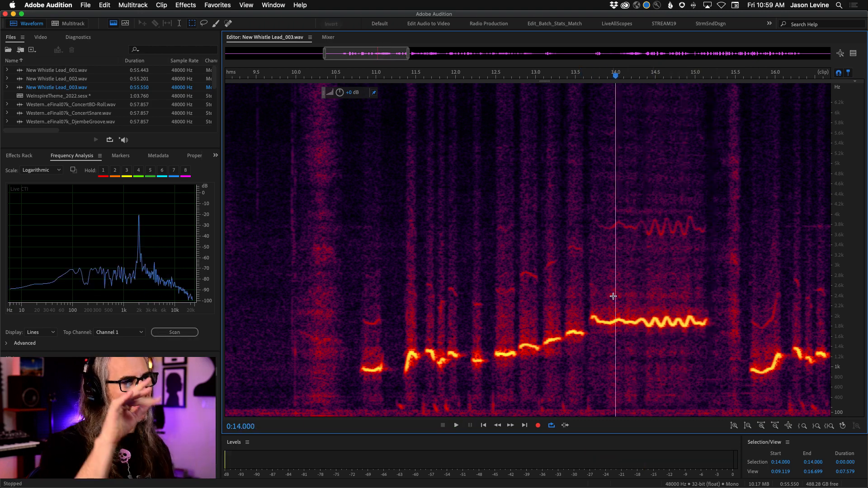
pyautogui.click(586, 310)
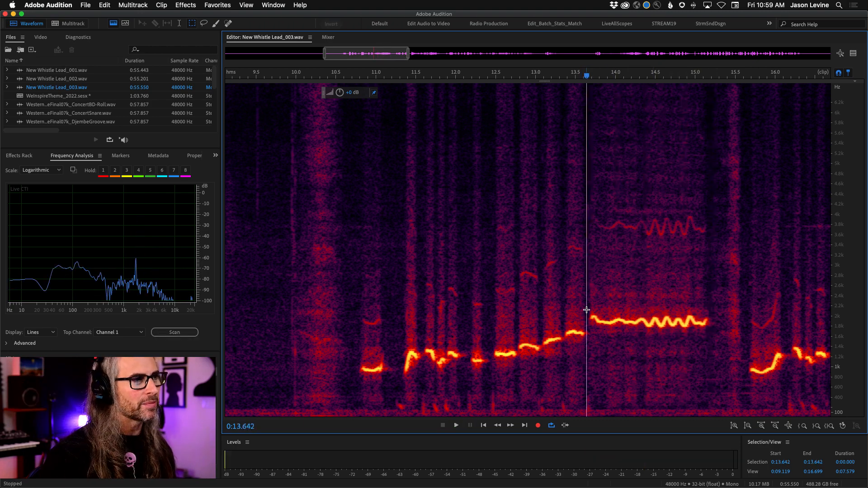
pyautogui.press('space')
pyautogui.press('space')
pyautogui.moveTo(587, 307); pyautogui.dragTo(643, 330)
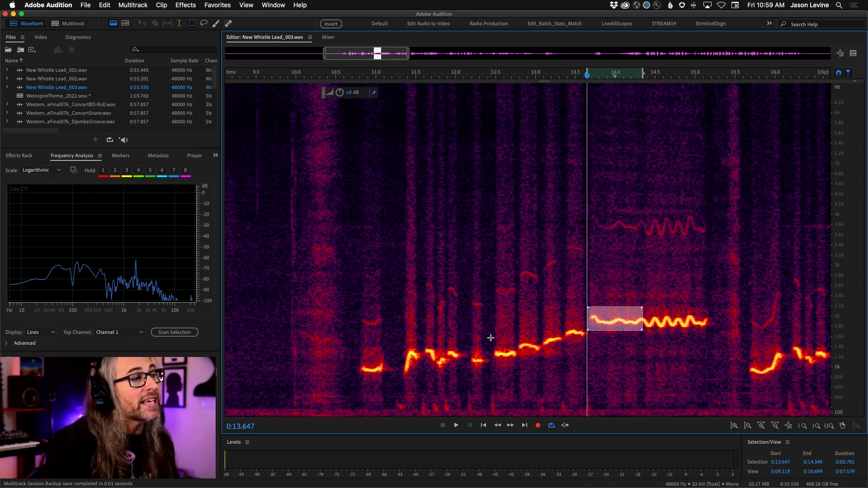
pyautogui.click(535, 329)
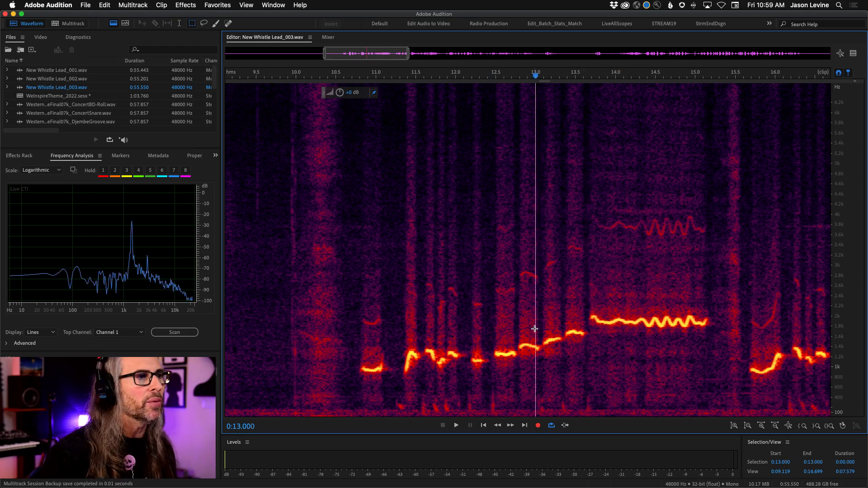
# Step: Mark the high vibrato note from about 29.7 to 31.9 seconds in the spectral display, and clear the selection
pyautogui.scroll(-4, 560, 336)
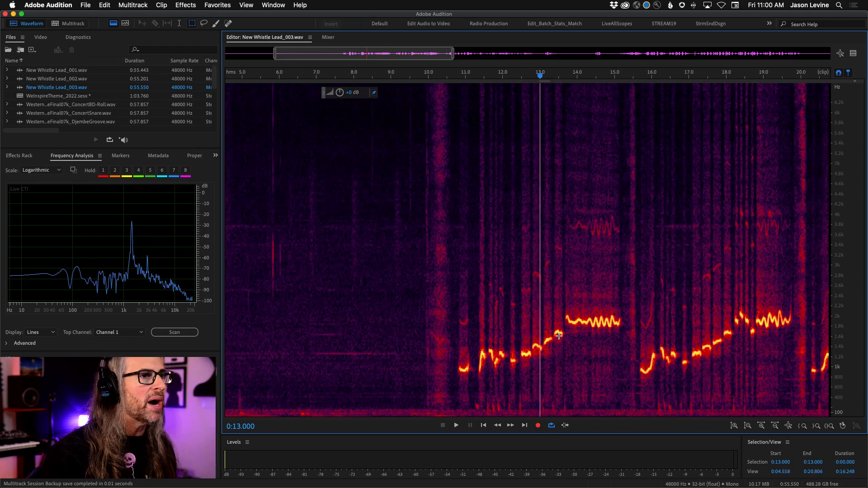
pyautogui.hscroll(10, 559, 335)
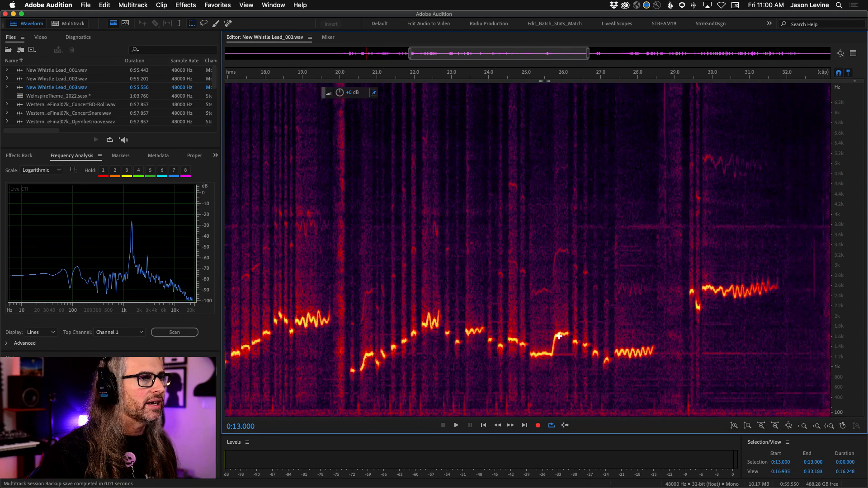
pyautogui.hscroll(8, 559, 336)
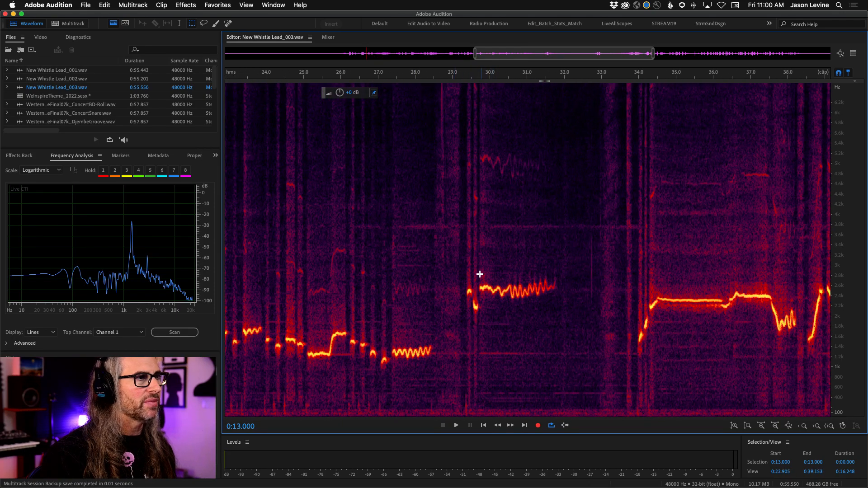
pyautogui.moveTo(478, 273); pyautogui.dragTo(561, 306)
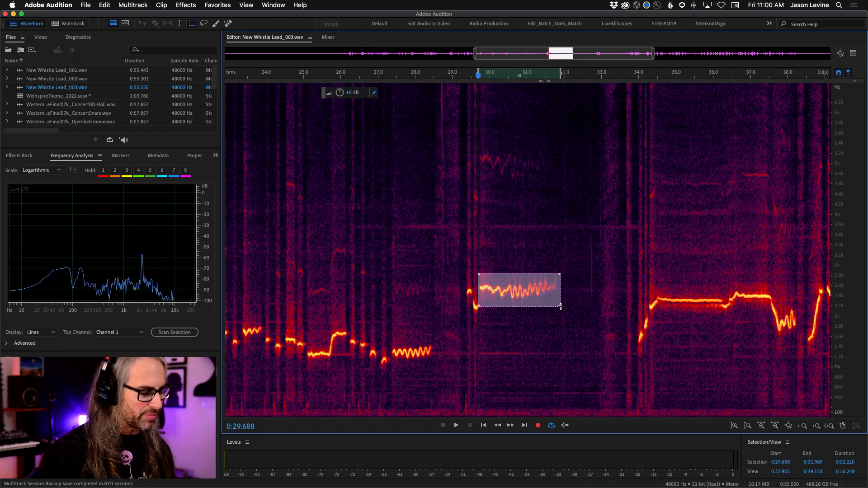
pyautogui.click(473, 266)
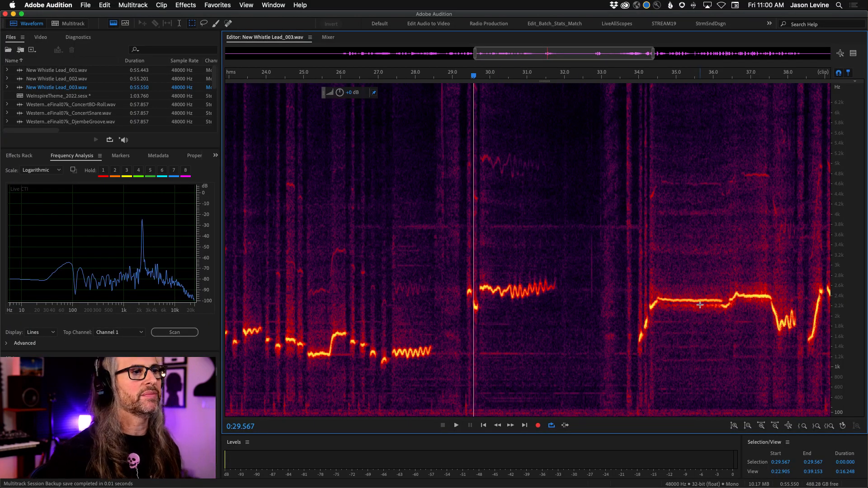
# Step: Audition the straight note from about 34.8 to 36.3 seconds, and mark the following note from about 36.8 to 37.56 seconds
pyautogui.moveTo(669, 285); pyautogui.dragTo(725, 311)
pyautogui.press('space')
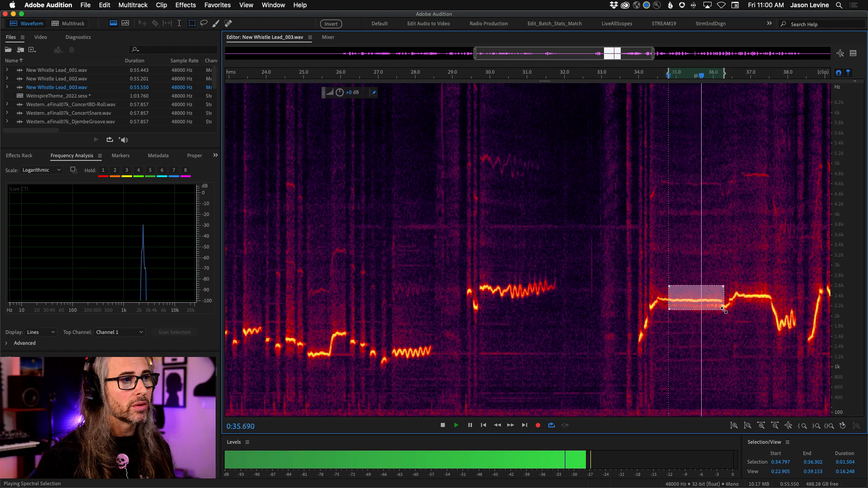
pyautogui.click(703, 318)
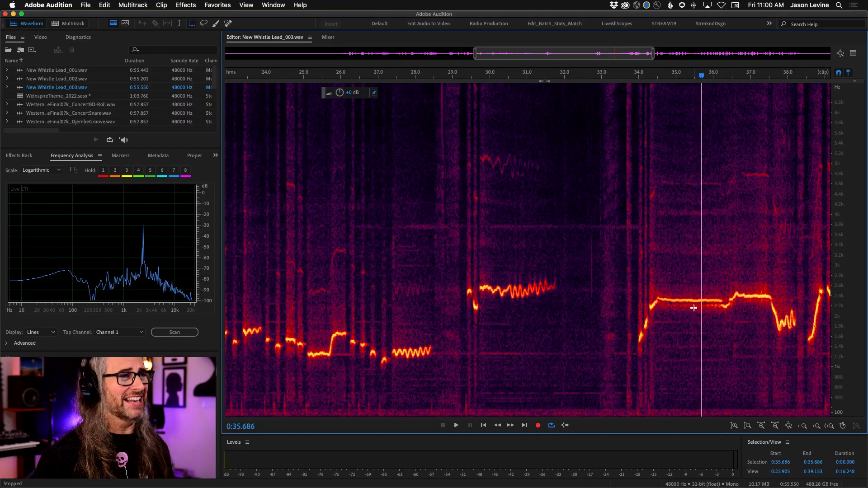
pyautogui.moveTo(743, 291); pyautogui.dragTo(762, 303)
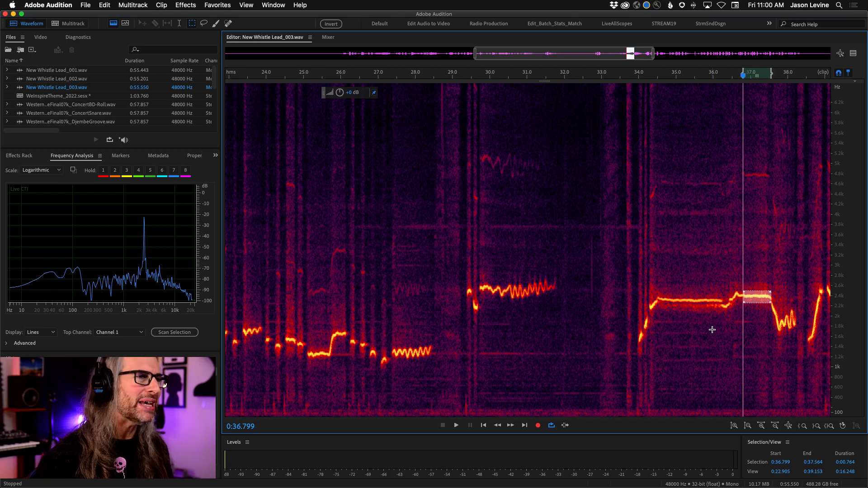
# Step: Play parts of the fast closing passage, starting at about 44.8 seconds and again at about 47.0 seconds
pyautogui.hscroll(10, 712, 329)
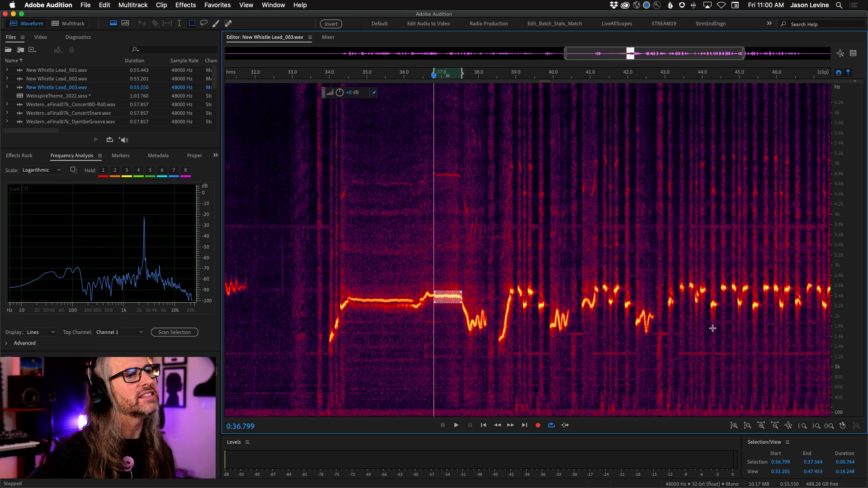
pyautogui.hscroll(1, 713, 328)
pyautogui.hscroll(5, 712, 328)
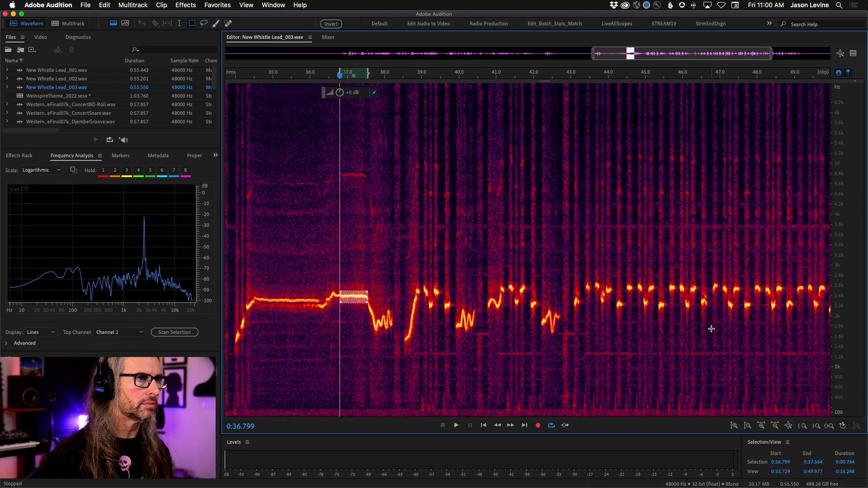
pyautogui.hscroll(2, 629, 332)
pyautogui.click(515, 272)
pyautogui.press('space')
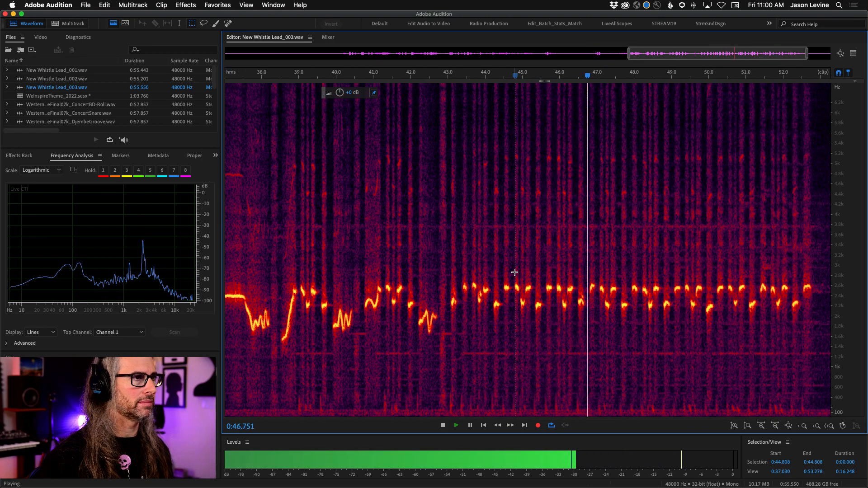
pyautogui.press('space')
pyautogui.hscroll(1, 633, 322)
pyautogui.hscroll(1, 633, 321)
pyautogui.press('space')
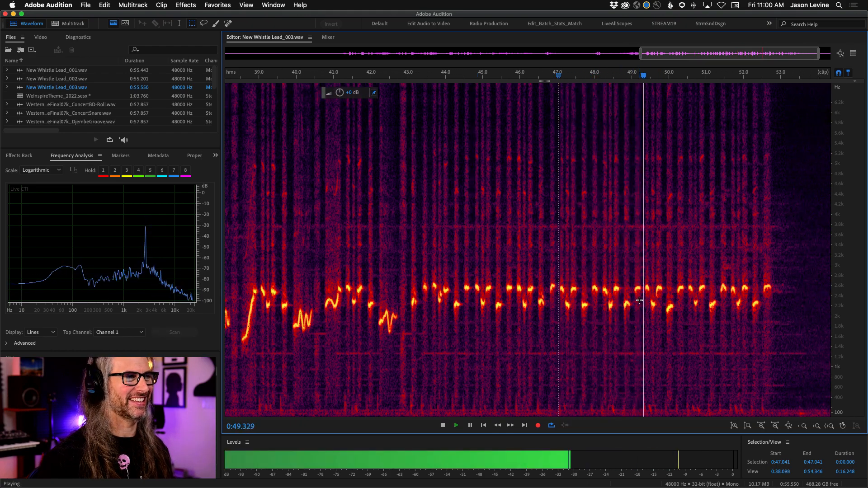
pyautogui.press('space')
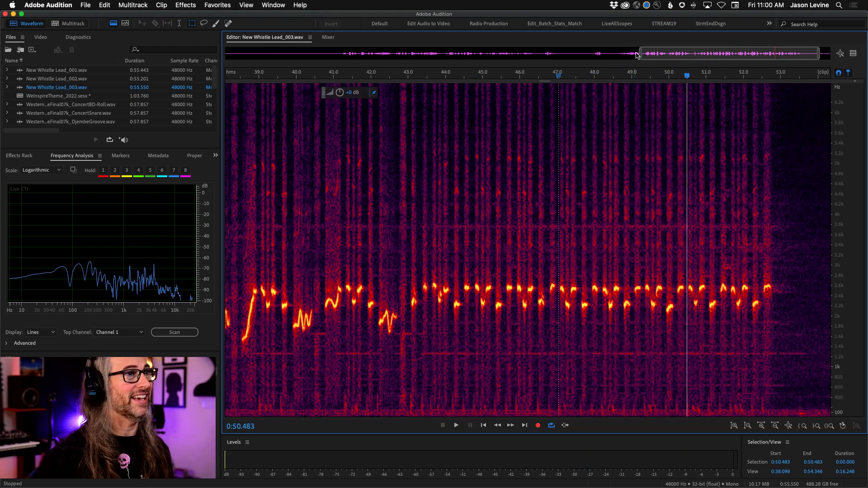
# Step: Select the final whistle note from about 52.51 to 52.73 seconds in the spectral display and audition it
pyautogui.moveTo(657, 77); pyautogui.dragTo(770, 88)
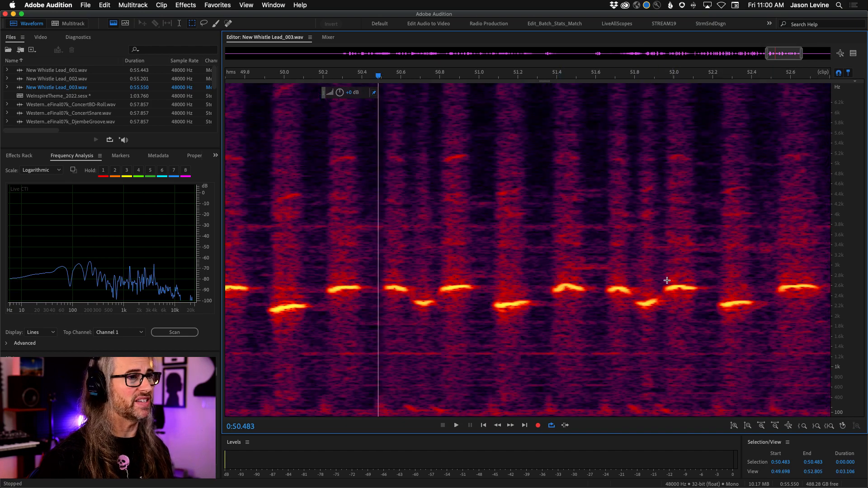
pyautogui.moveTo(661, 273)
pyautogui.mouseDown()
pyautogui.moveTo(680, 302)
pyautogui.moveTo(809, 289)
pyautogui.moveTo(791, 289)
pyautogui.mouseUp()
pyautogui.press('space')
pyautogui.press('space')
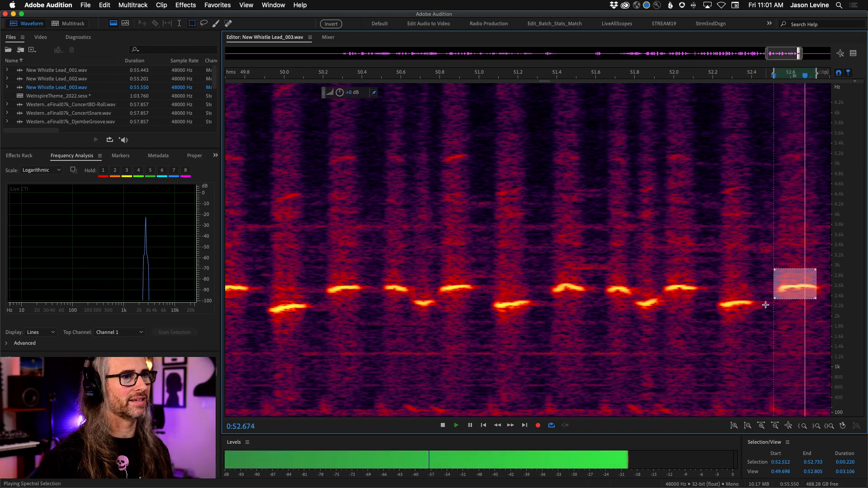
# Step: Shift the spectral selection to the earlier high note at about 50.78 to 51.00 seconds, audition it repeatedly, and clear the selection
pyautogui.moveTo(781, 287); pyautogui.dragTo(456, 290)
pyautogui.press('space')
pyautogui.press('space')
pyautogui.press('space')
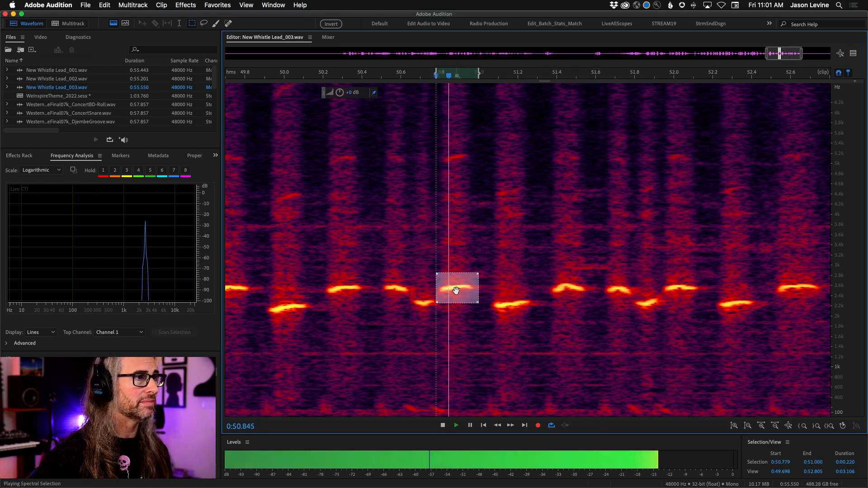
pyautogui.press('space')
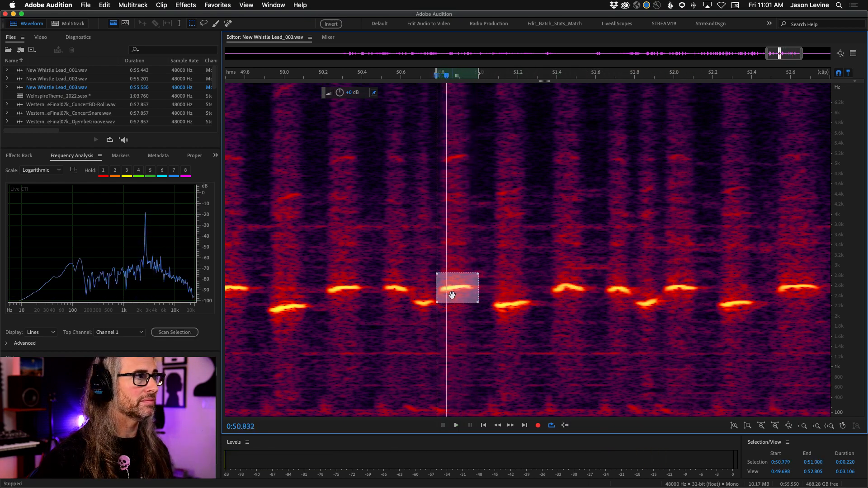
pyautogui.click(550, 305)
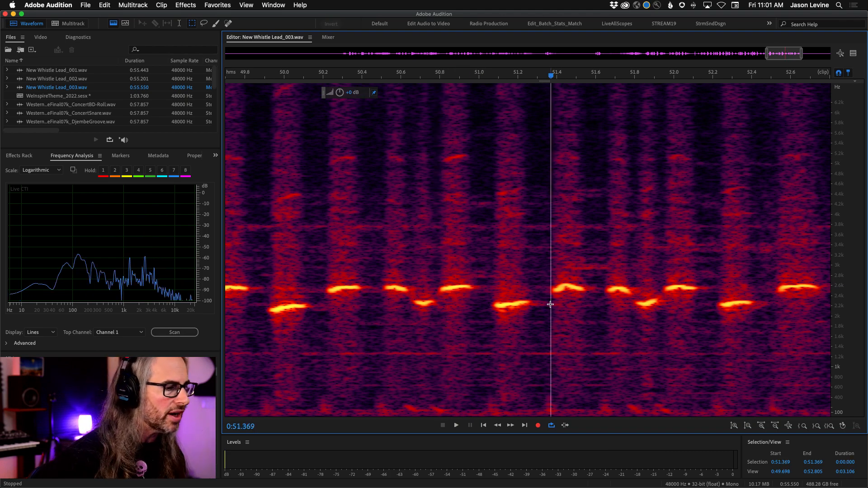
# Step: Open the DeNoise effect for New Whistle Lead_003 and position its window over the spectral display showing the quiet intro and first phrases
pyautogui.press('\\')
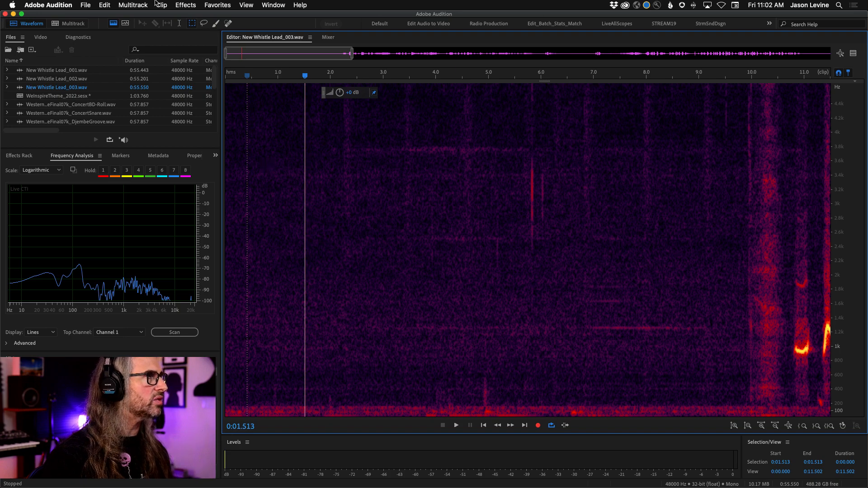
pyautogui.click(195, 3)
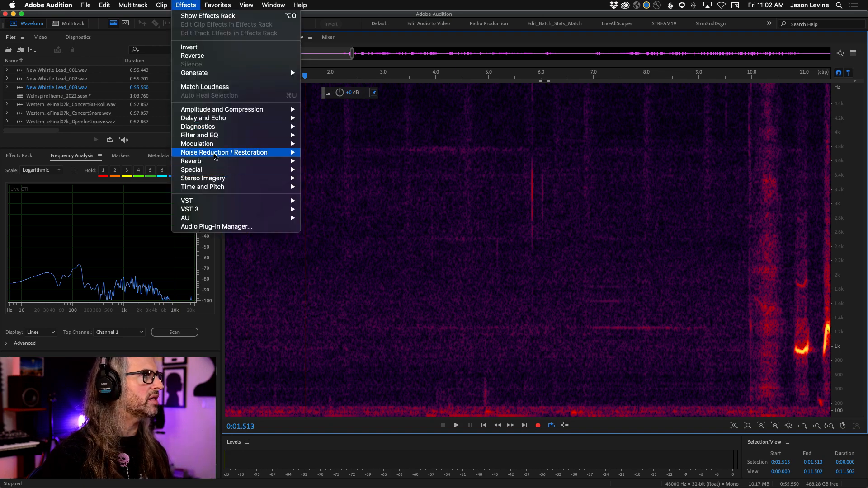
pyautogui.moveTo(215, 153)
pyautogui.click(316, 220)
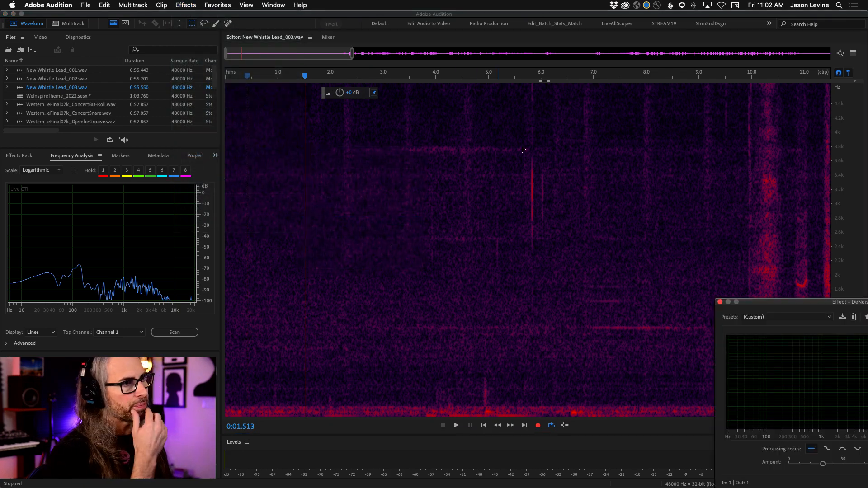
pyautogui.moveTo(794, 311); pyautogui.dragTo(404, 106)
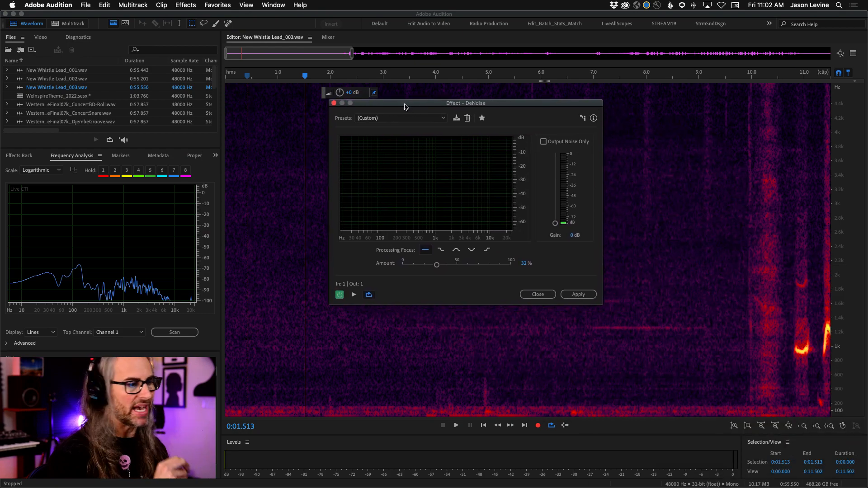
pyautogui.press('-')
pyautogui.press('-')
pyautogui.press('-')
pyautogui.press('-')
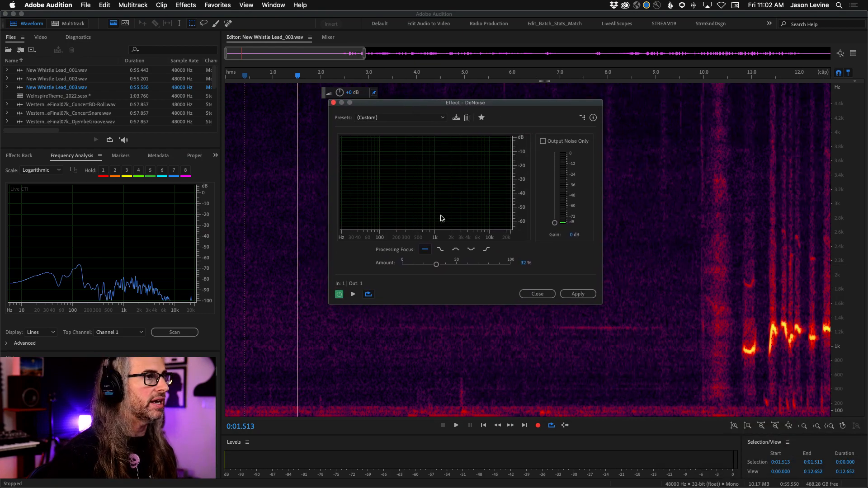
pyautogui.press('-')
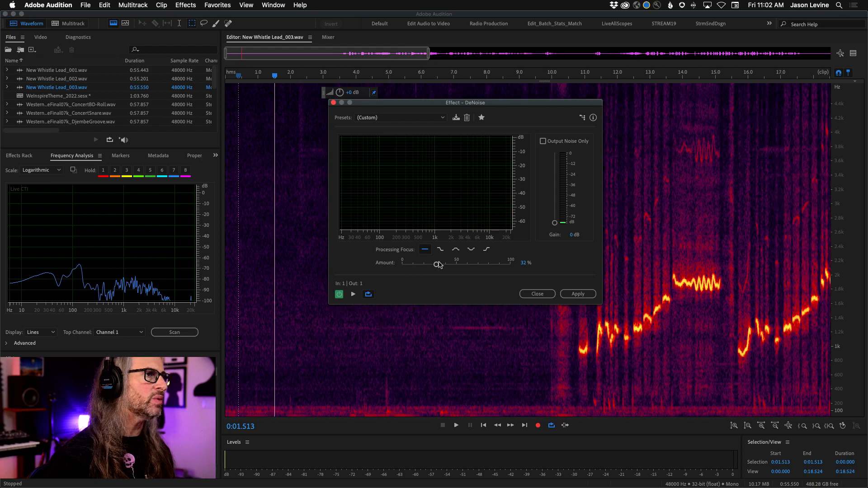
# Step: Preview the DeNoise effect from about 6.38 seconds with the amount at 35%, and compare the bypassed and processed sound
pyautogui.click(433, 78)
pyautogui.press('space')
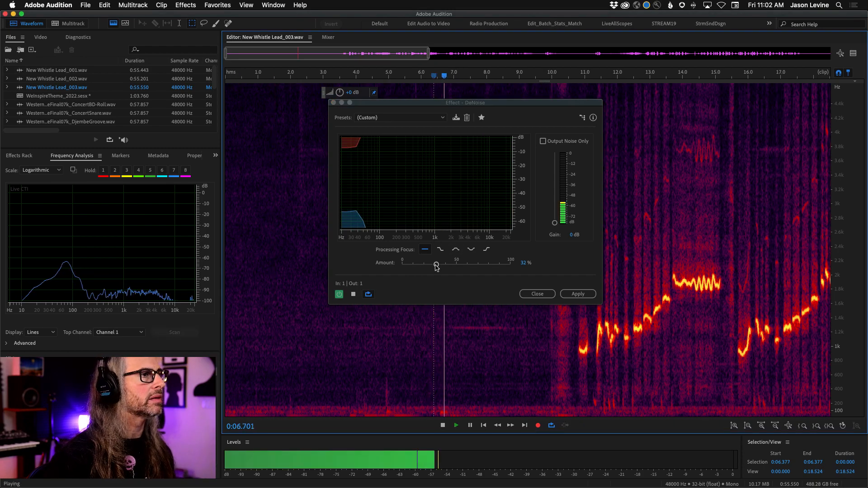
pyautogui.moveTo(436, 267); pyautogui.dragTo(441, 268)
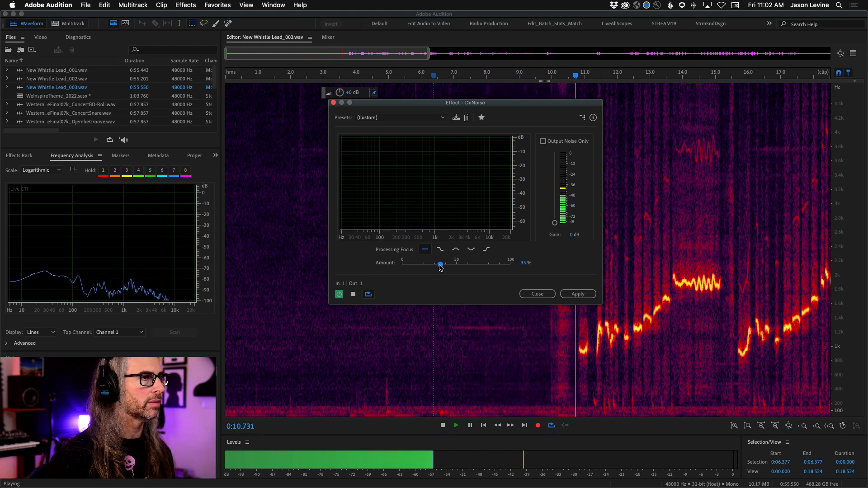
pyautogui.click(339, 296)
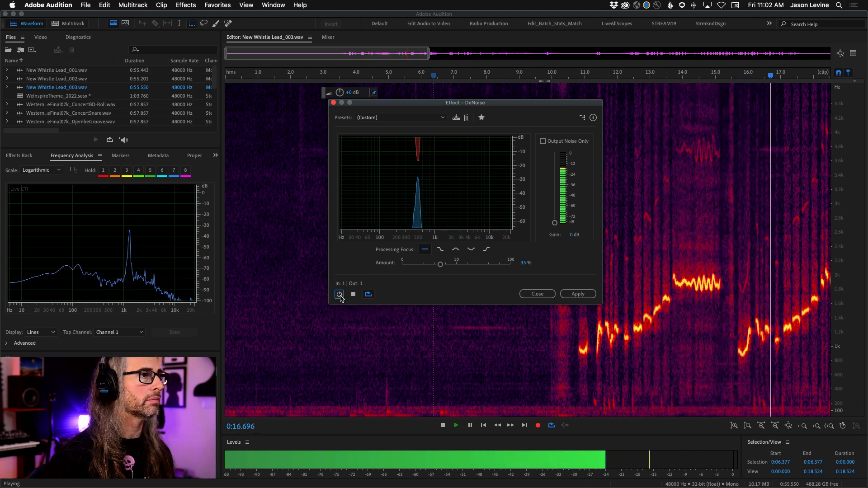
pyautogui.click(340, 295)
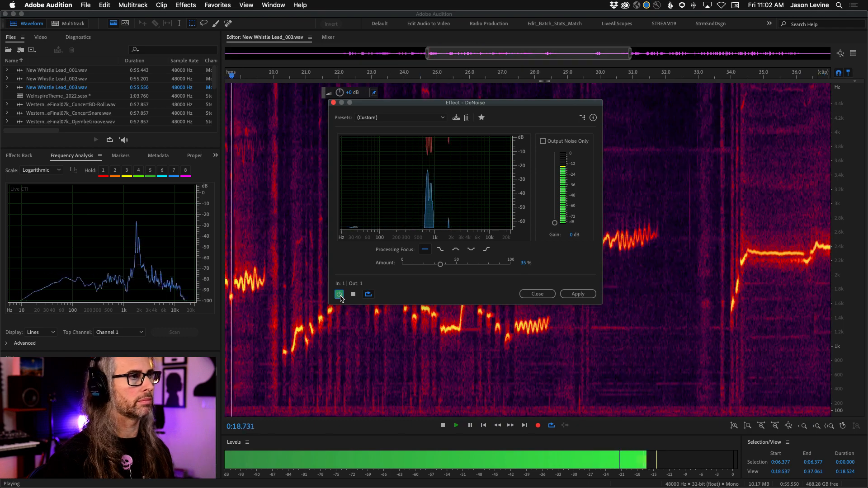
# Step: Set the DeNoise amount to 50% and apply the effect to New Whistle Lead_003
pyautogui.moveTo(440, 264); pyautogui.dragTo(458, 266)
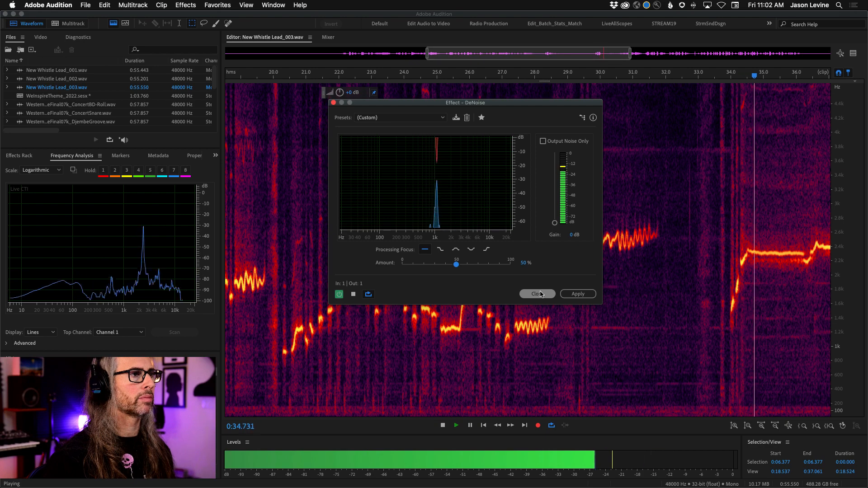
pyautogui.click(577, 294)
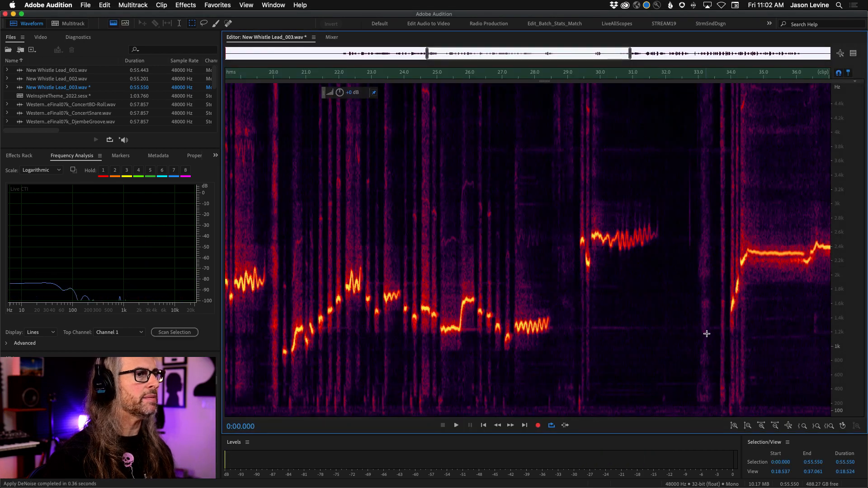
# Step: Show the denoised take from its beginning and audition the quiet intro from about 5.3 seconds
pyautogui.click(649, 343)
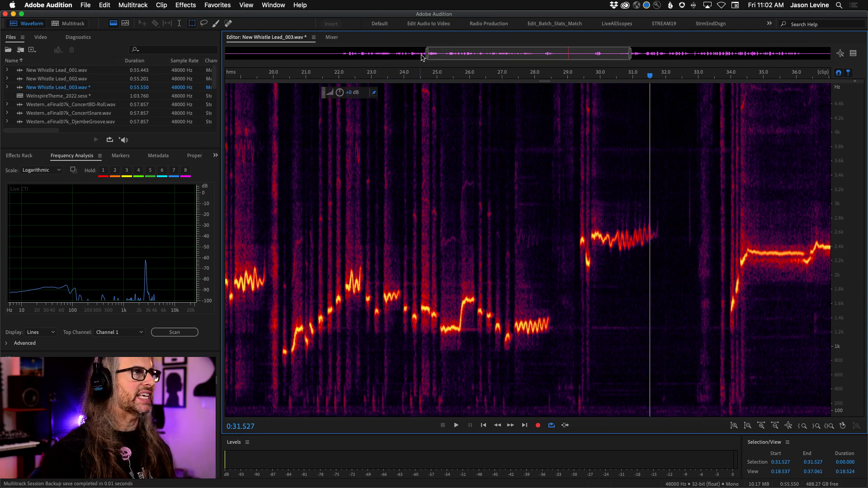
pyautogui.moveTo(427, 58); pyautogui.dragTo(206, 51)
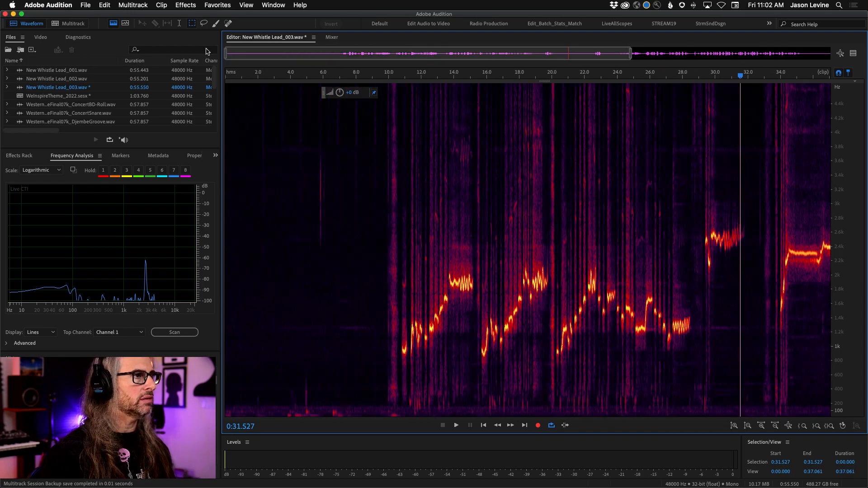
pyautogui.click(379, 260)
pyautogui.click(312, 268)
pyautogui.press('space')
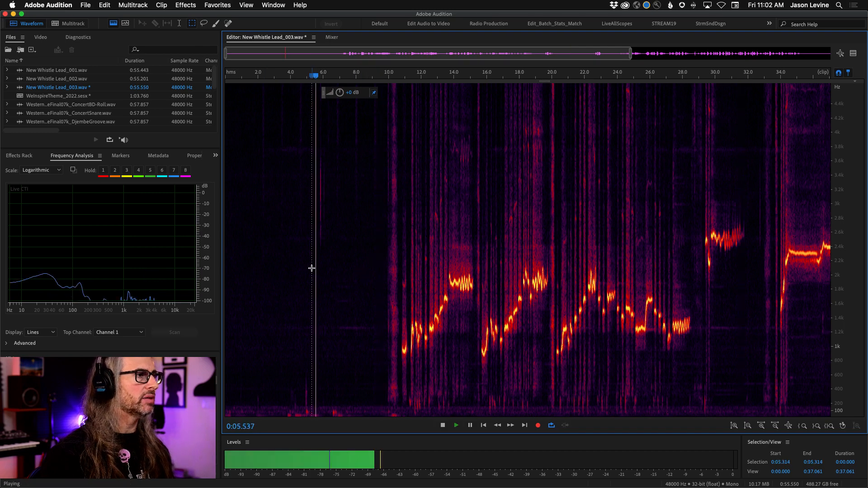
pyautogui.press('space')
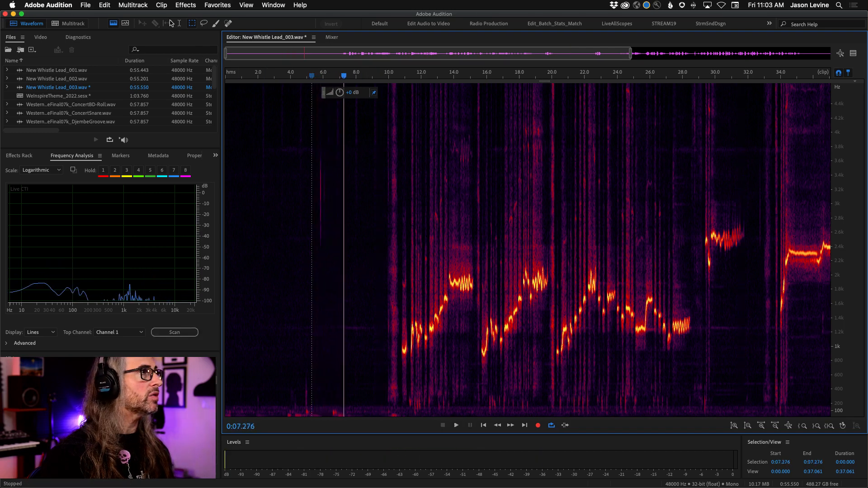
# Step: Save the denoised audio over New Whistle Lead_003.wav
pyautogui.click(84, 5)
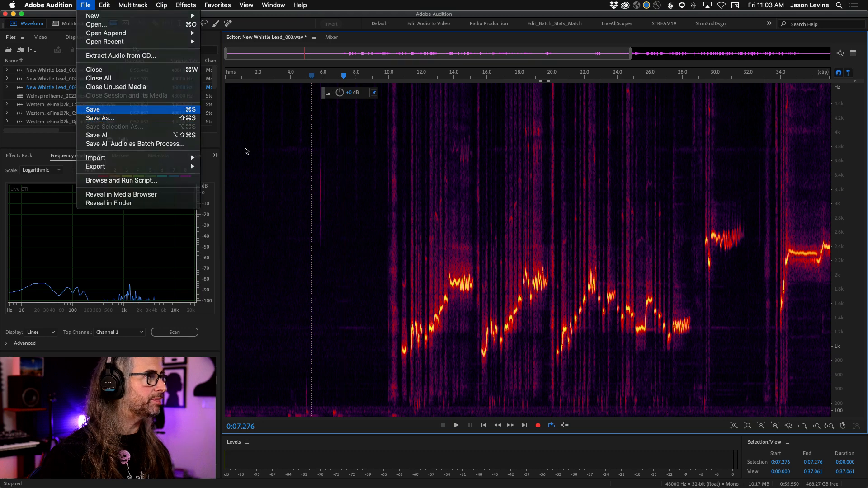
pyautogui.click(104, 110)
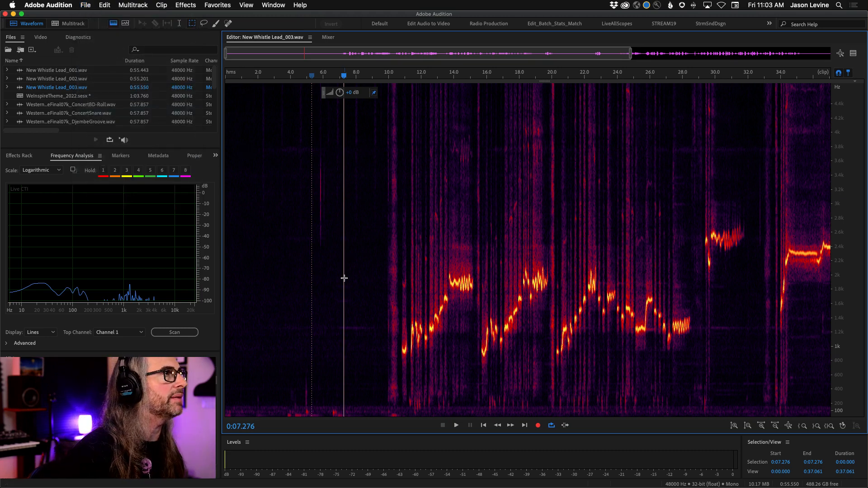
# Step: Undo the DeNoise processing and save the unprocessed audio back to New Whistle Lead_003.wav
pyautogui.press('super+a')
pyautogui.click(86, 5)
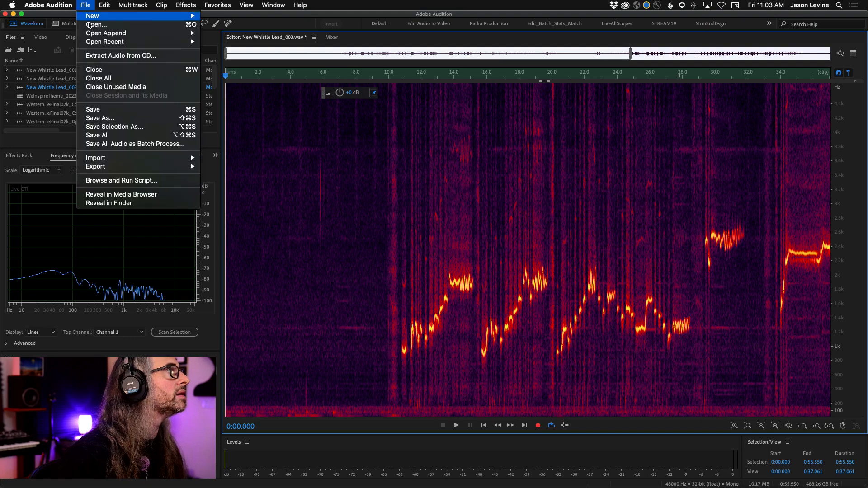
pyautogui.click(114, 110)
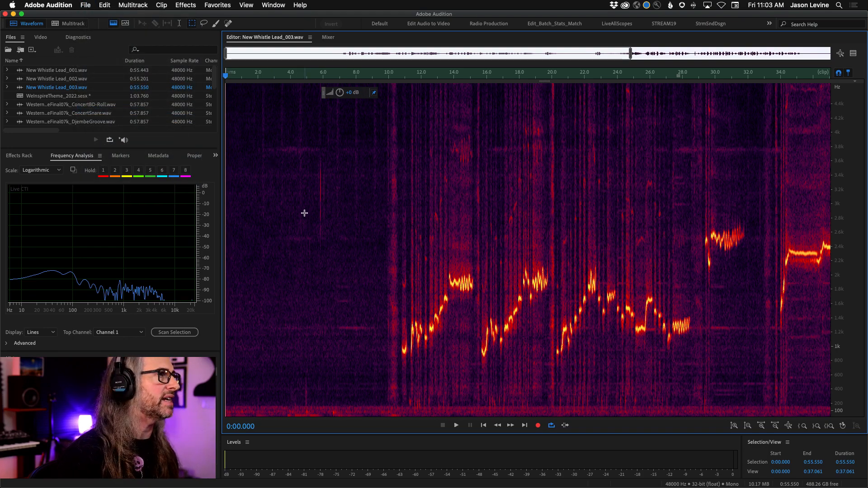
# Step: Redo the DeNoise processing and save the result as a separate file named New Whistle Lead_003_DNR.wav
pyautogui.click(100, 5)
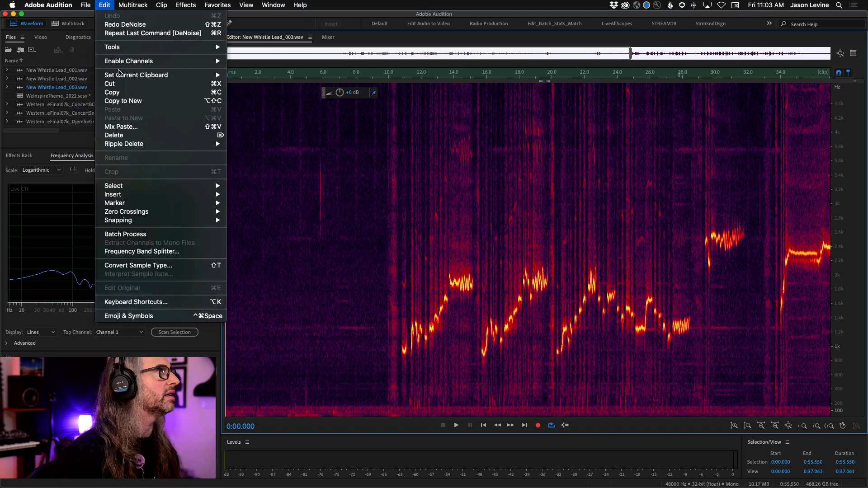
pyautogui.click(123, 24)
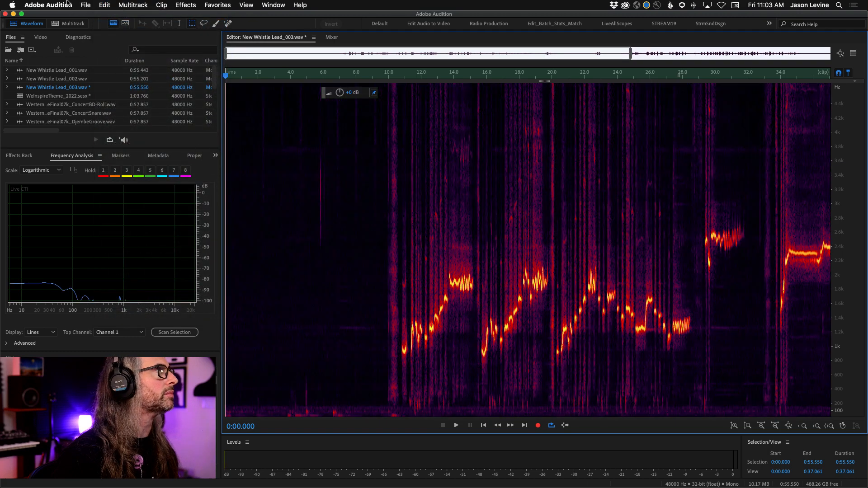
pyautogui.click(86, 5)
pyautogui.click(117, 118)
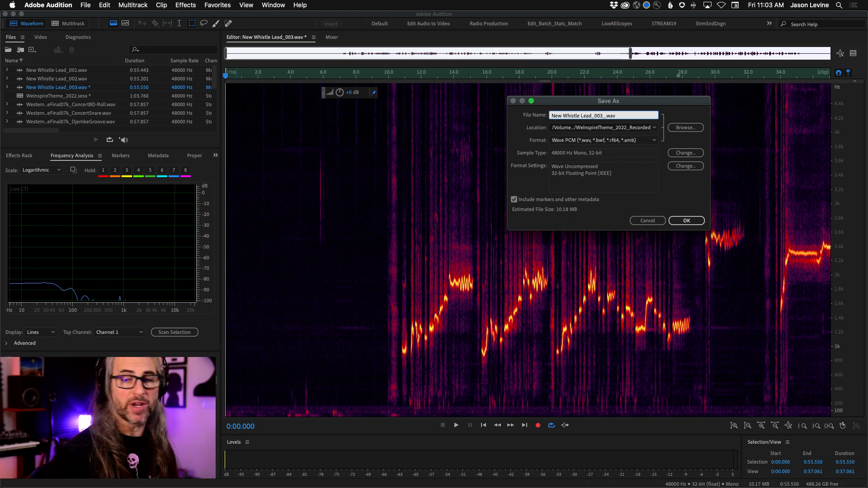
pyautogui.write('NR')
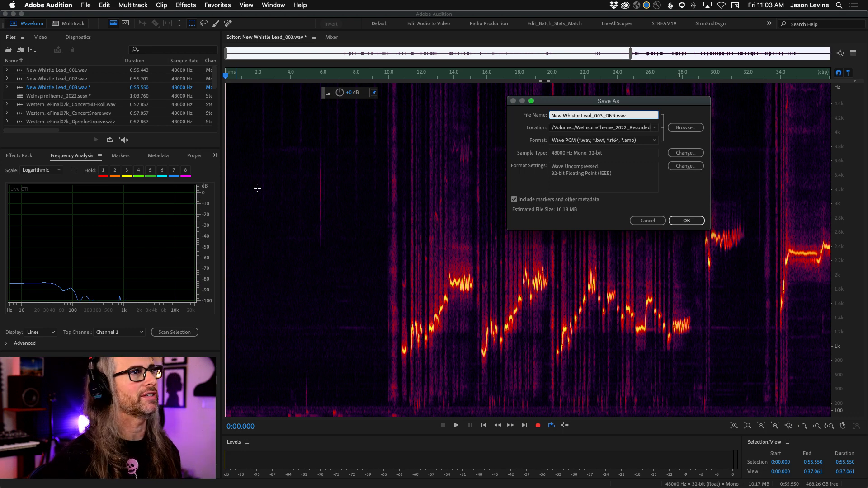
pyautogui.click(687, 222)
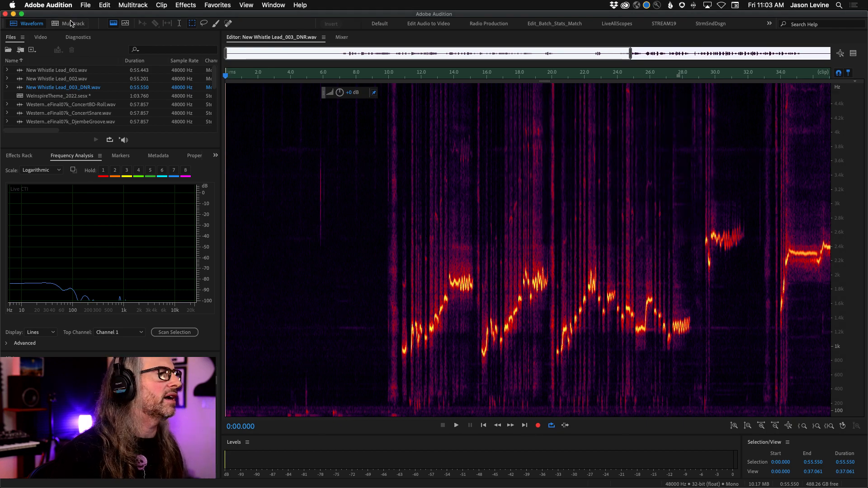
# Step: Open New Whistle Lead_002.wav and select its background noise from about 0.416 to 1.828 seconds, below about 7 kHz, in the spectral display
pyautogui.doubleClick(57, 79)
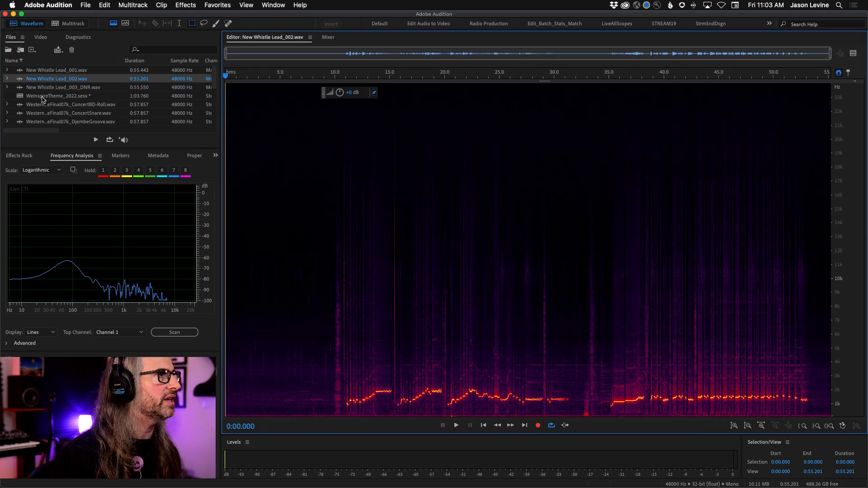
pyautogui.moveTo(287, 76); pyautogui.dragTo(153, 104)
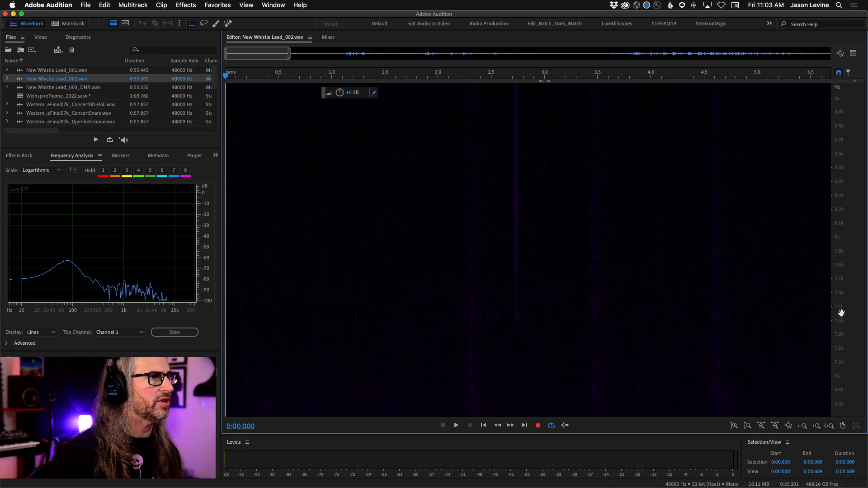
pyautogui.scroll(-3, 235, 286)
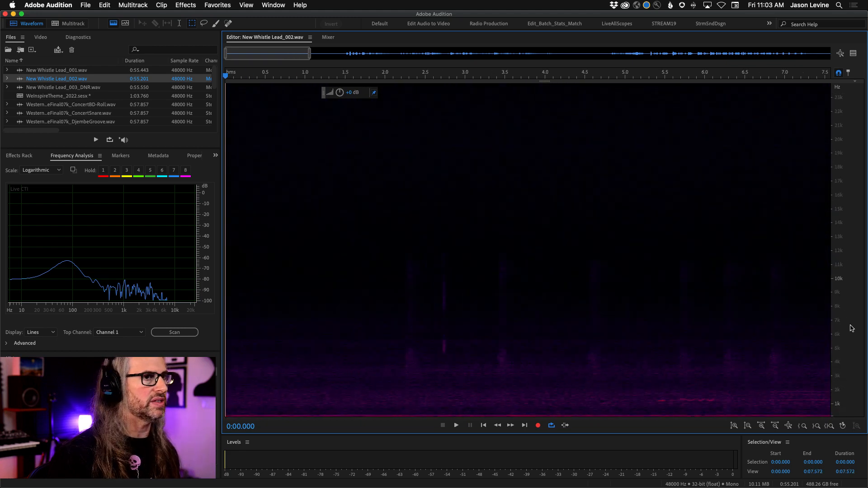
pyautogui.press('\\')
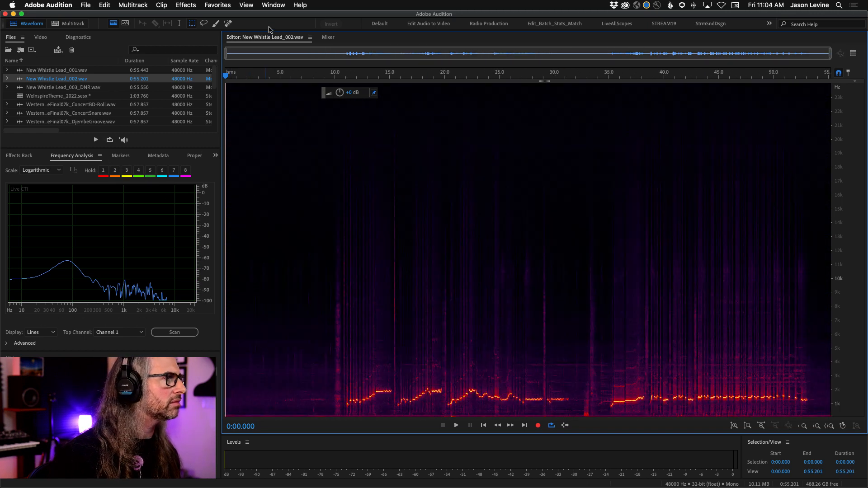
pyautogui.moveTo(280, 72); pyautogui.dragTo(127, 104)
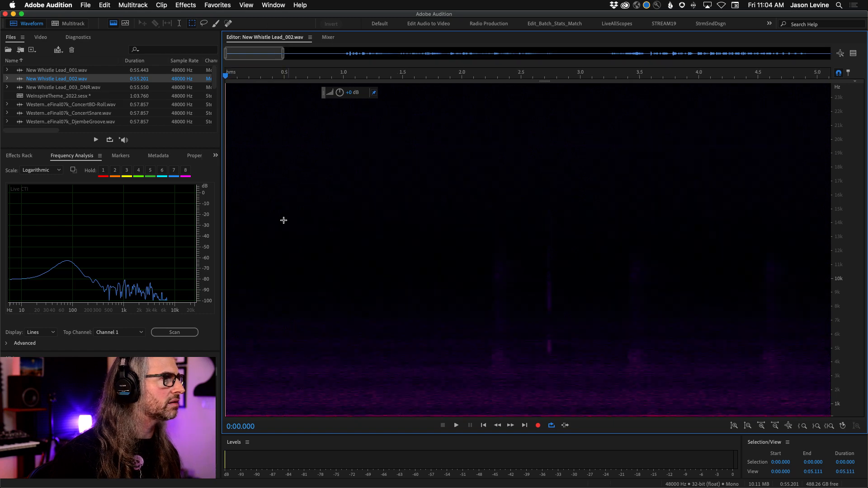
pyautogui.moveTo(272, 195); pyautogui.dragTo(441, 418)
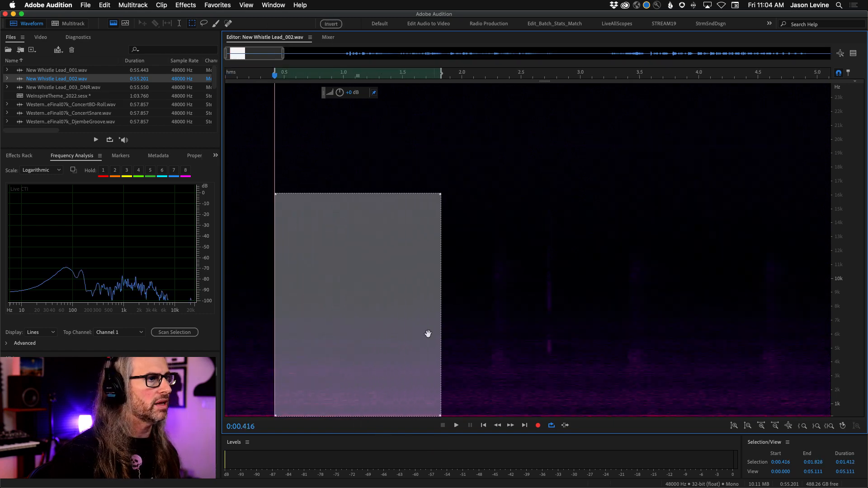
pyautogui.moveTo(371, 196); pyautogui.dragTo(375, 320)
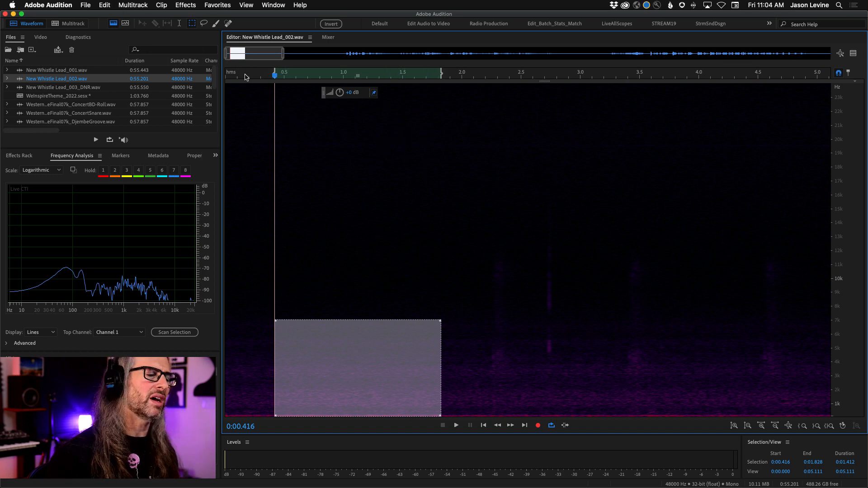
# Step: Audition the selected background noise and capture it as a noise print
pyautogui.click(168, 4)
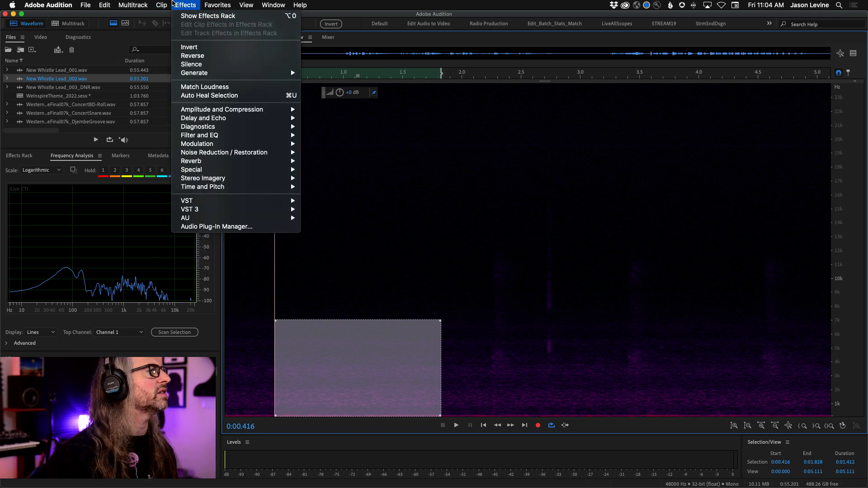
pyautogui.click(383, 340)
pyautogui.rightClick(369, 343)
pyautogui.press('Escape')
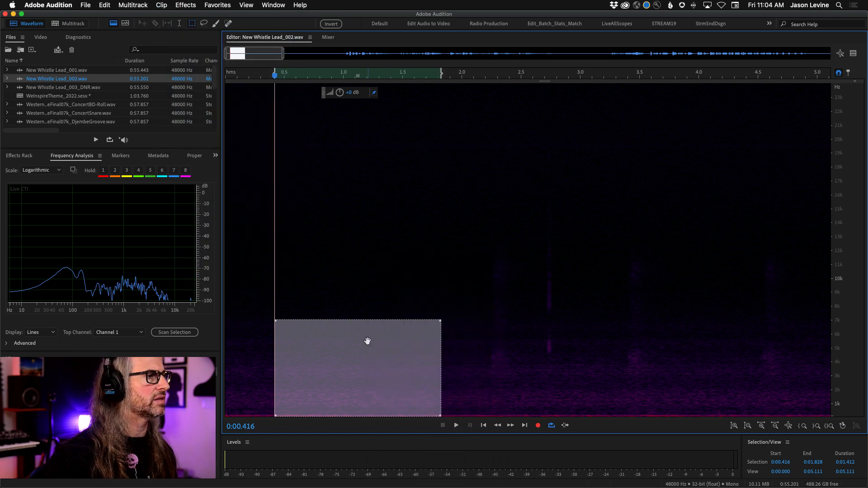
pyautogui.press('space')
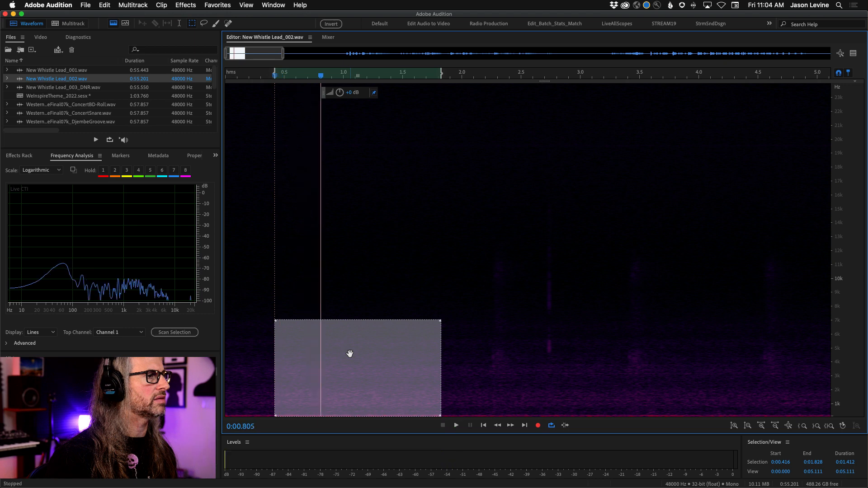
pyautogui.rightClick(351, 353)
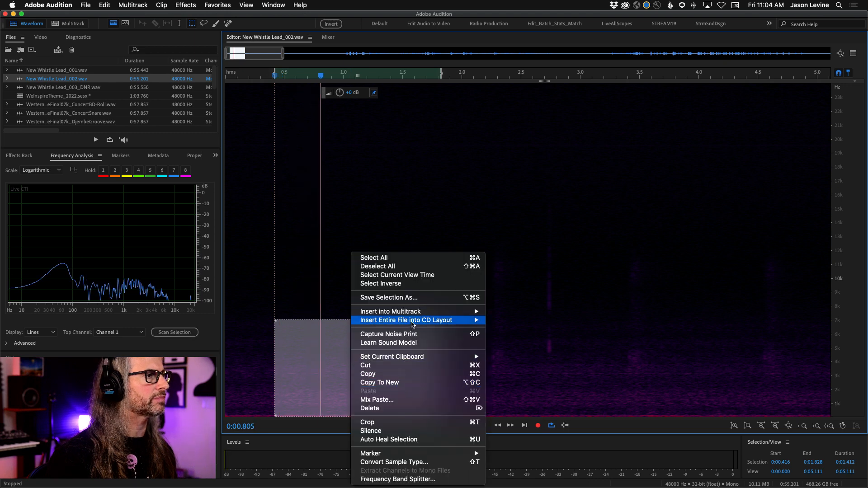
pyautogui.click(411, 334)
pyautogui.rightClick(351, 353)
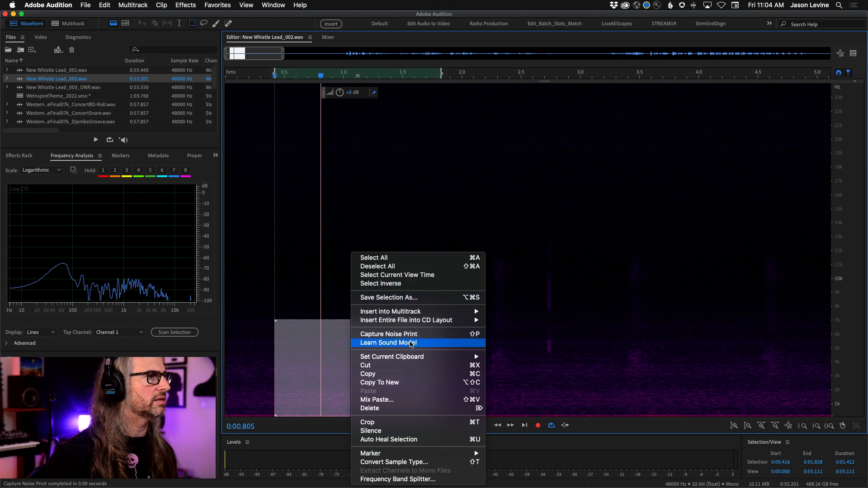
# Step: Open the Noise Reduction process, position its window over the spectral display, and extend the selection to the entire file
pyautogui.click(184, 5)
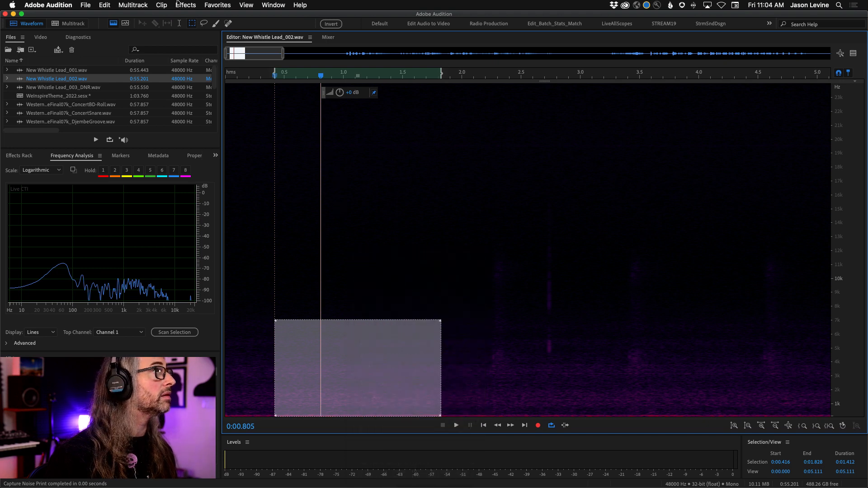
pyautogui.click(185, 4)
pyautogui.moveTo(226, 152)
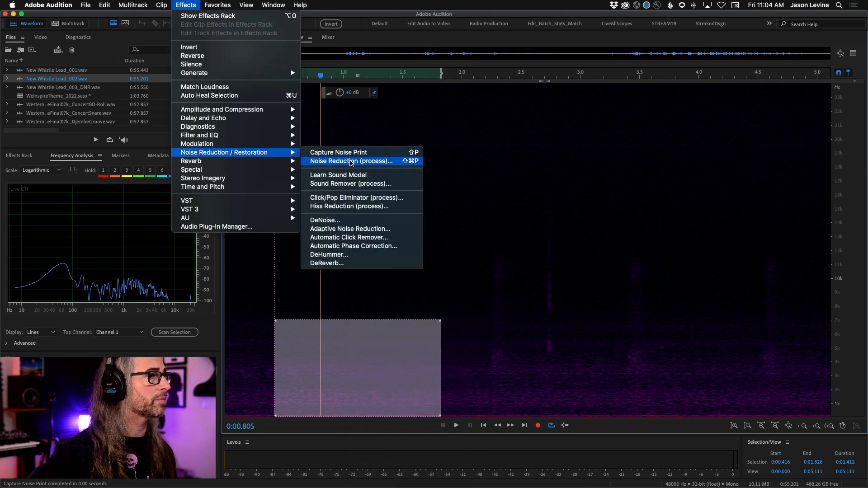
pyautogui.click(351, 161)
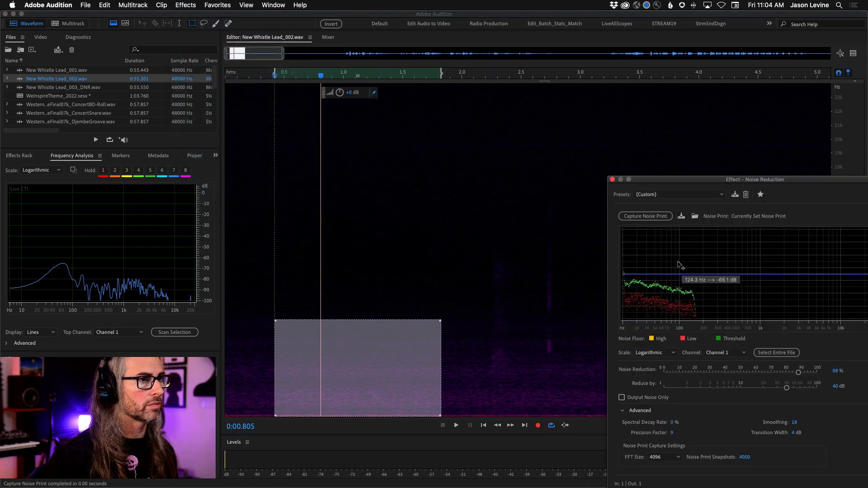
pyautogui.moveTo(675, 181); pyautogui.dragTo(476, 84)
pyautogui.click(555, 256)
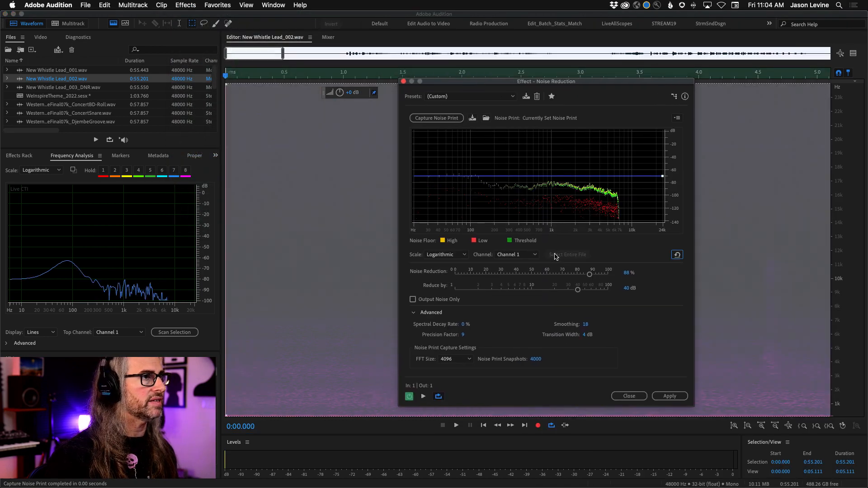
# Step: Show the whole file and set the Spectral Decay Rate to 2% and the Noise Reduction amount to 81%
pyautogui.doubleClick(286, 59)
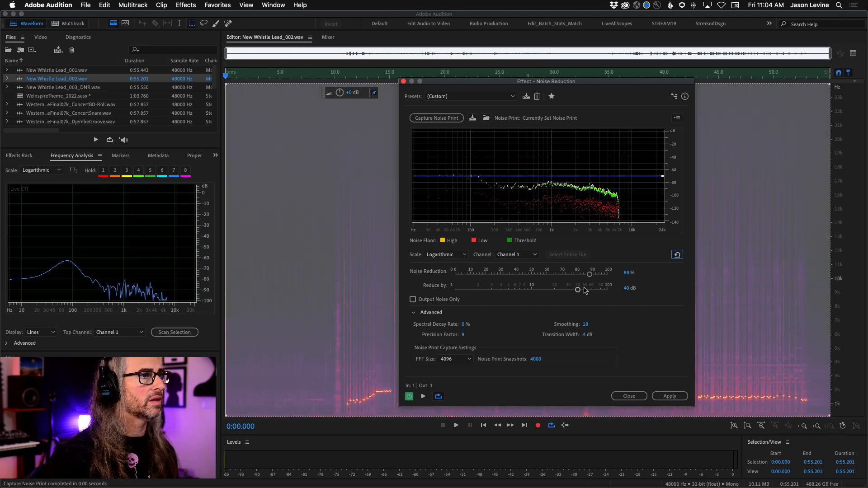
pyautogui.click(465, 324)
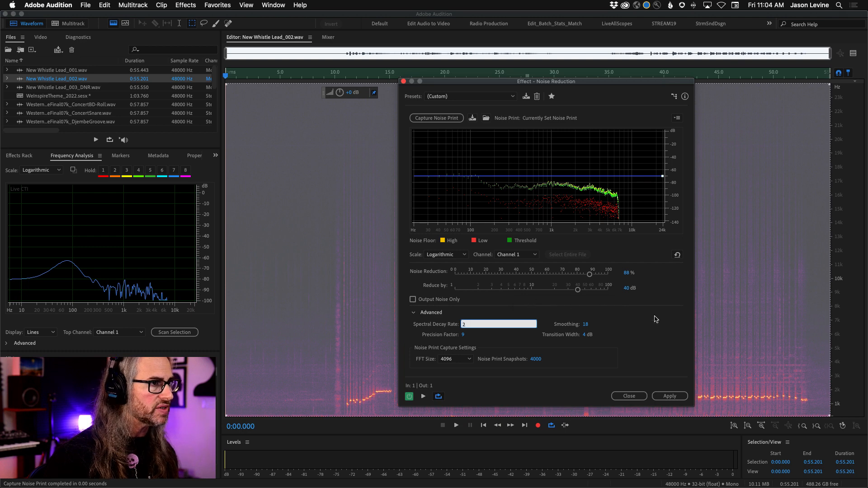
pyautogui.press('Return')
pyautogui.moveTo(589, 274); pyautogui.dragTo(580, 277)
# Step: Set Noise Reduction to 86% and Spectral Decay Rate to 5% while previewing from about 9.4 seconds, and apply the process
pyautogui.click(328, 239)
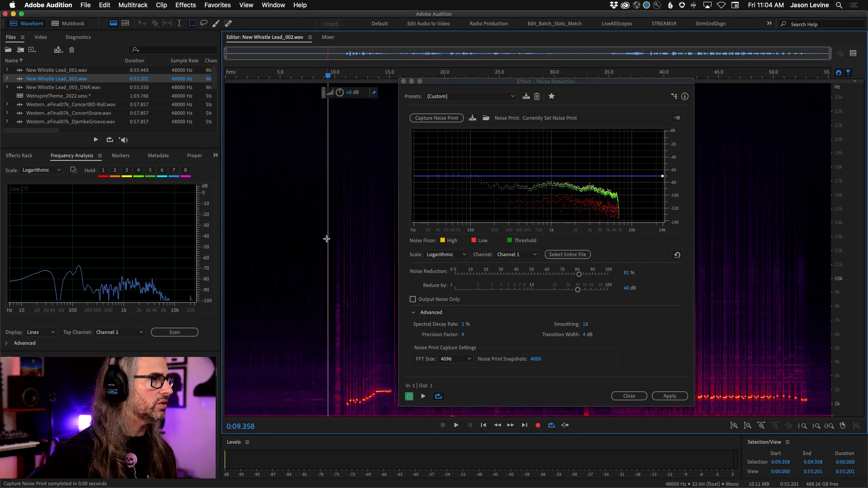
pyautogui.press('space')
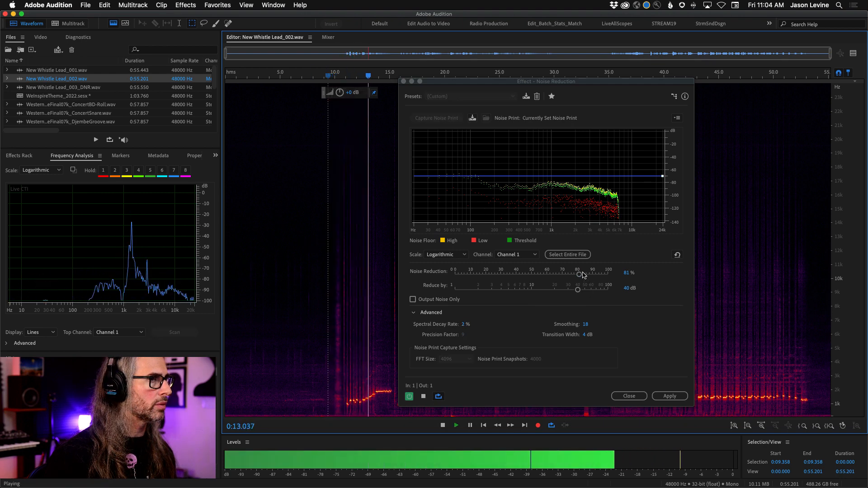
pyautogui.moveTo(580, 277); pyautogui.dragTo(586, 277)
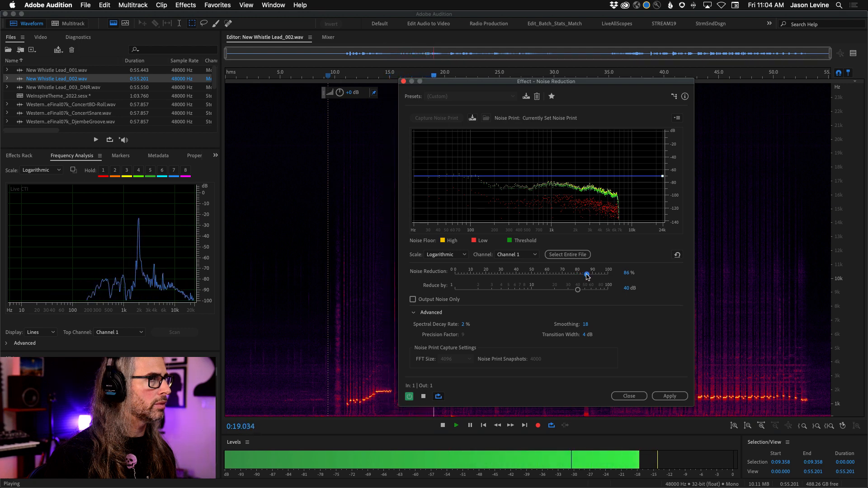
pyautogui.click(410, 397)
pyautogui.click(409, 396)
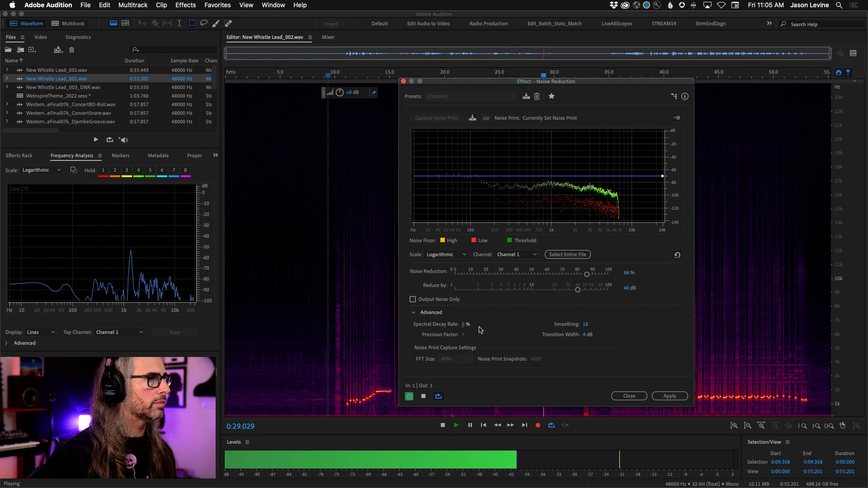
pyautogui.click(424, 396)
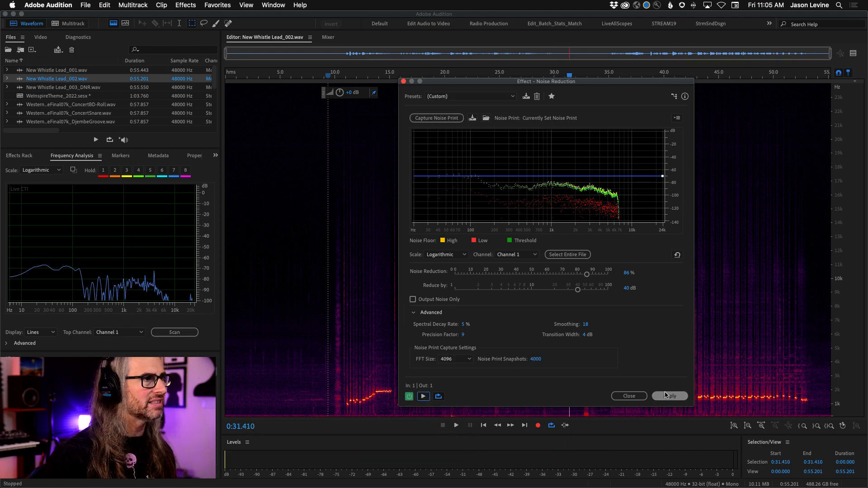
pyautogui.click(678, 396)
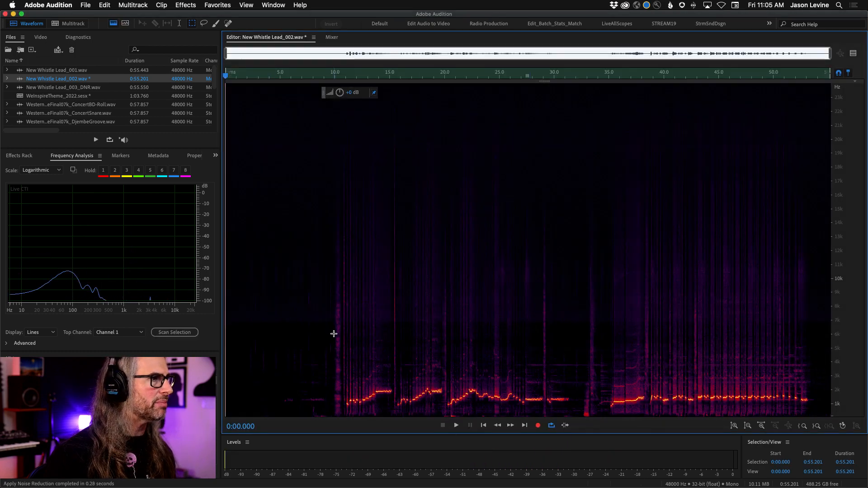
# Step: Audition the noise-reduced whistle take from about 9.7 seconds through its first phrase
pyautogui.click(331, 330)
pyautogui.press('space')
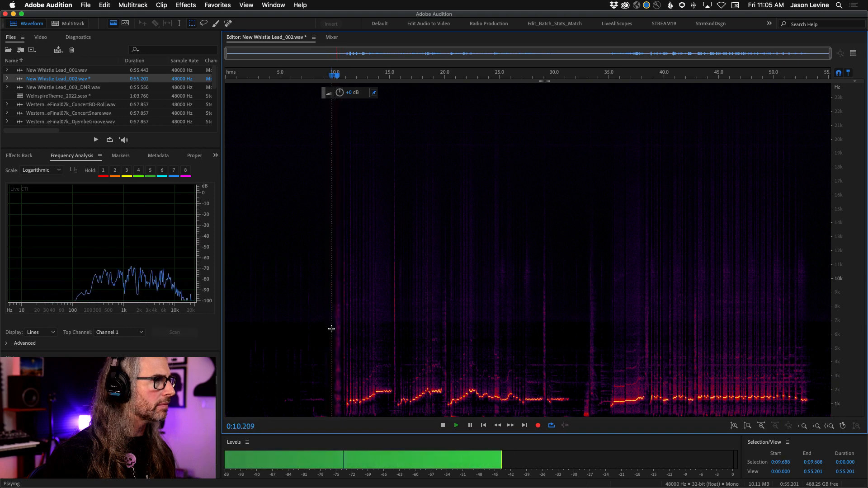
pyautogui.press('space')
pyautogui.press('space')
pyautogui.press('space')
pyautogui.press('space')
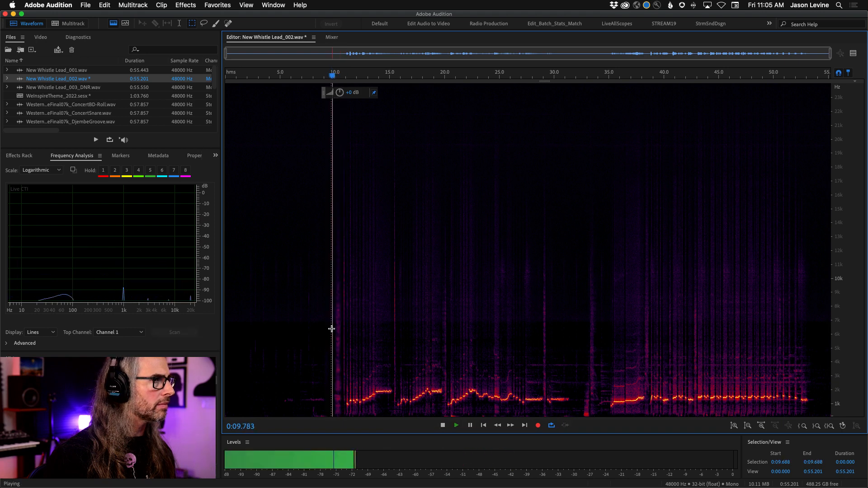
pyautogui.press('space')
pyautogui.press('space')
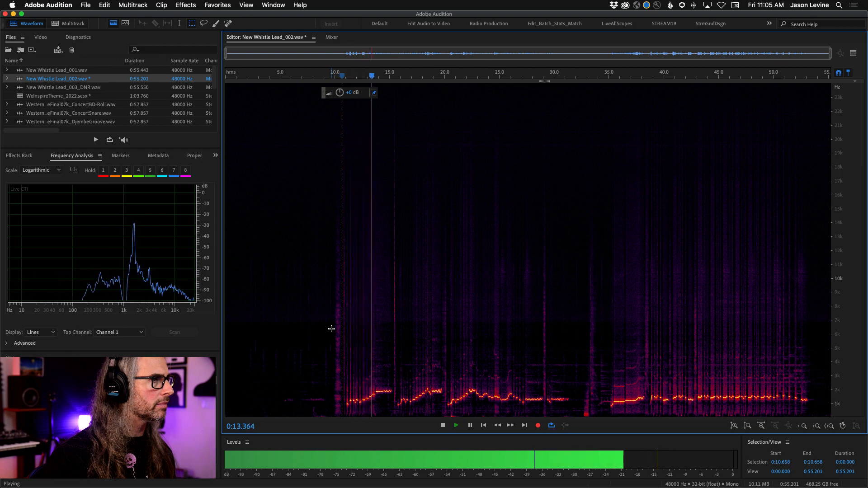
pyautogui.press('space')
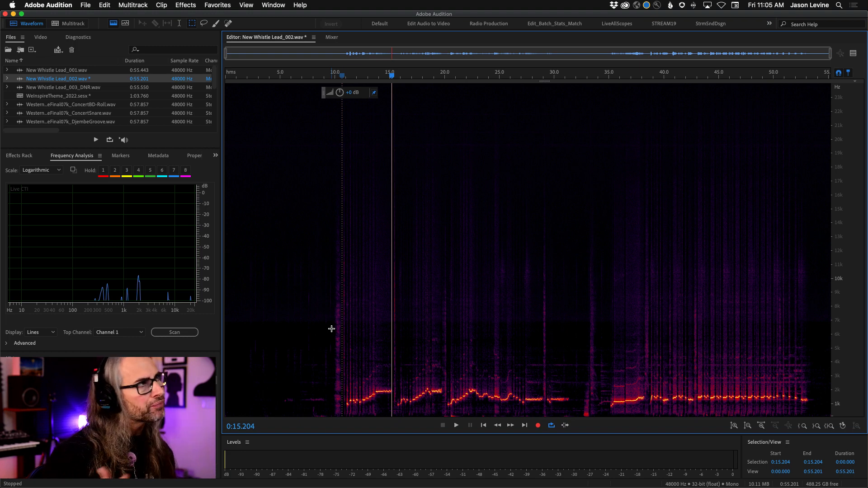
# Step: Save the processed take as a separate file named New Whistle Lead_002_DNR.wav
pyautogui.click(85, 5)
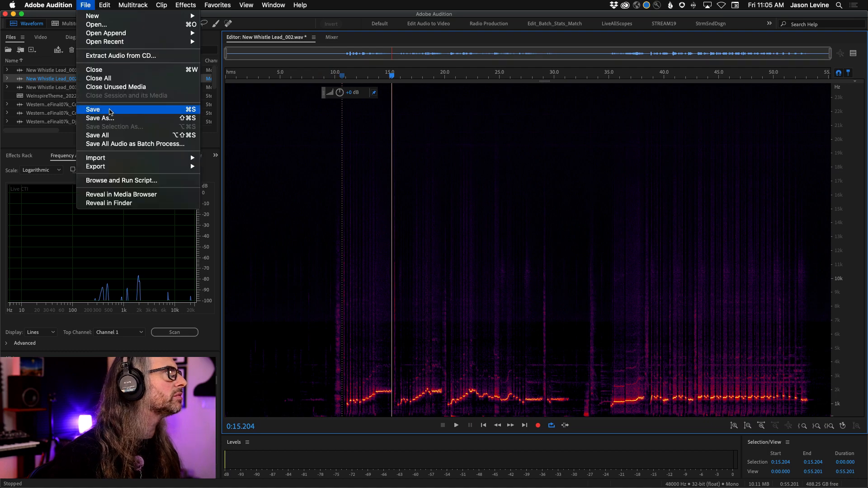
pyautogui.click(108, 118)
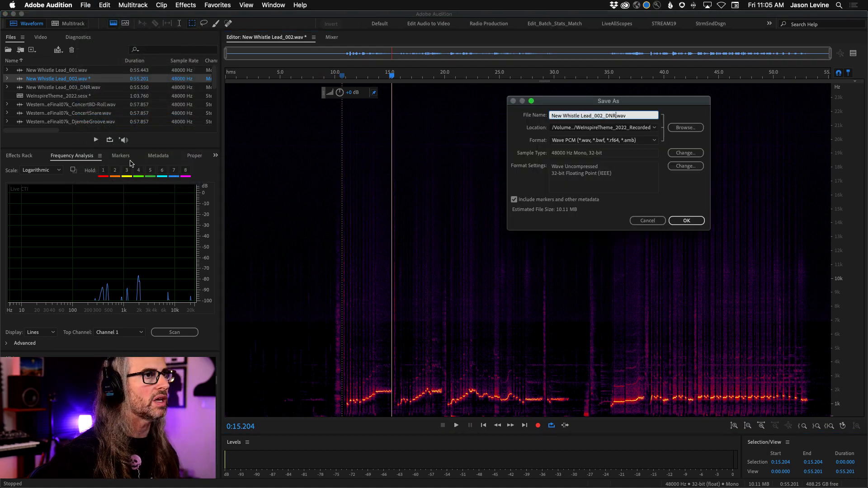
pyautogui.press('Return')
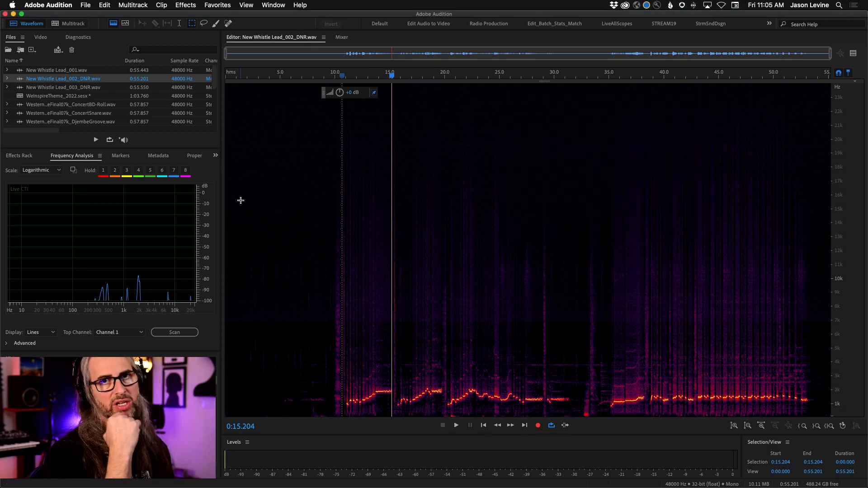
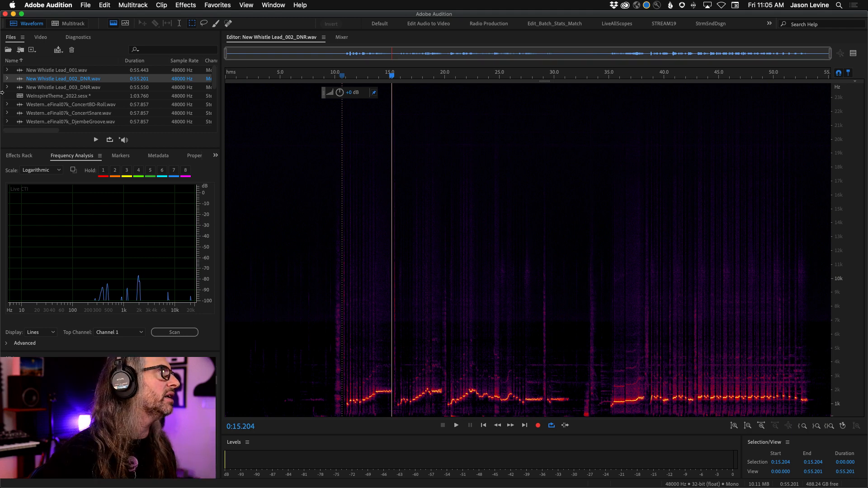
# Step: Open New Whistle Lead_001.wav, play it, and apply DeNoise with the amount at 50%
pyautogui.doubleClick(58, 71)
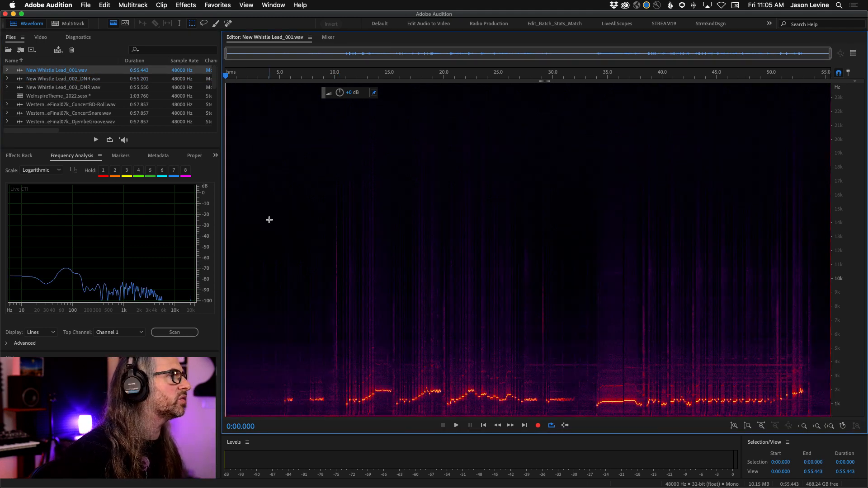
pyautogui.press('space')
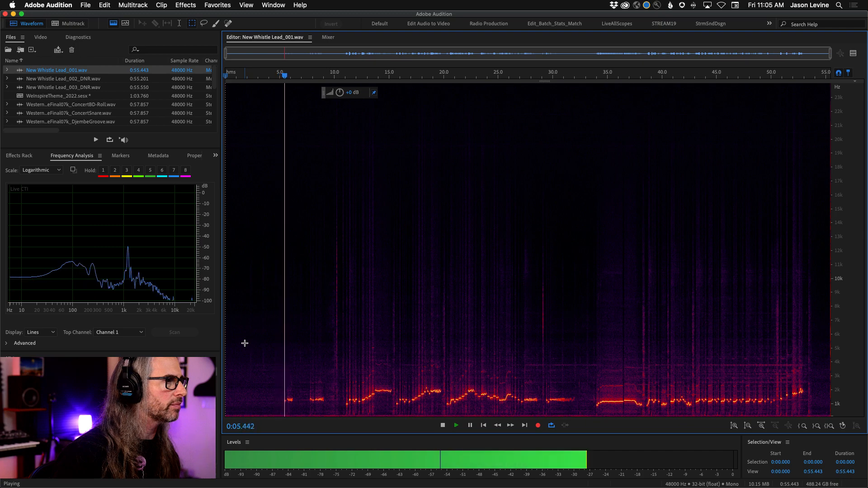
pyautogui.click(185, 5)
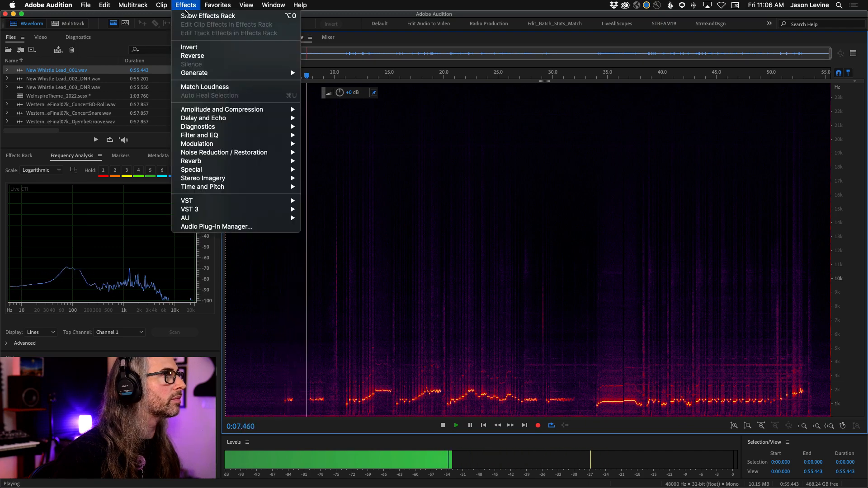
pyautogui.moveTo(220, 157)
pyautogui.click(325, 220)
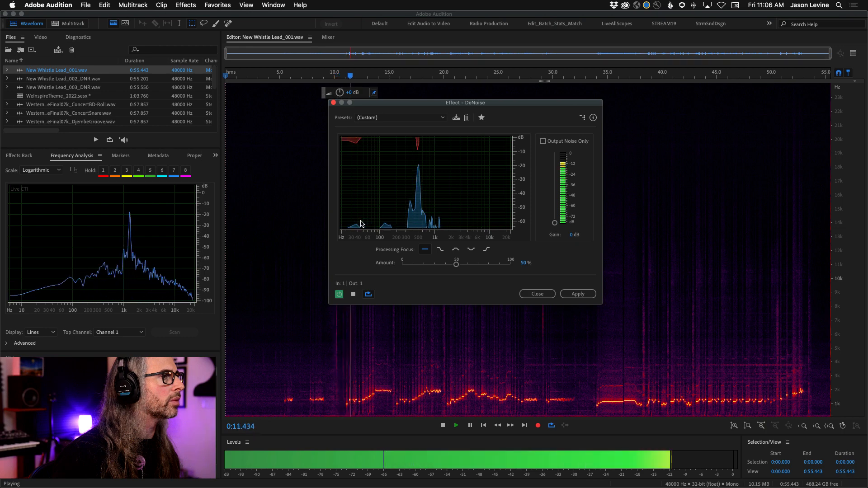
pyautogui.click(578, 294)
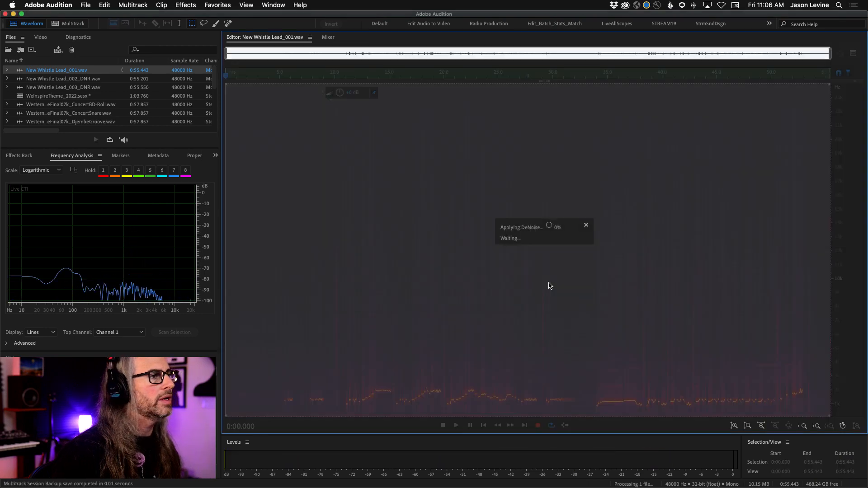
pyautogui.click(230, 280)
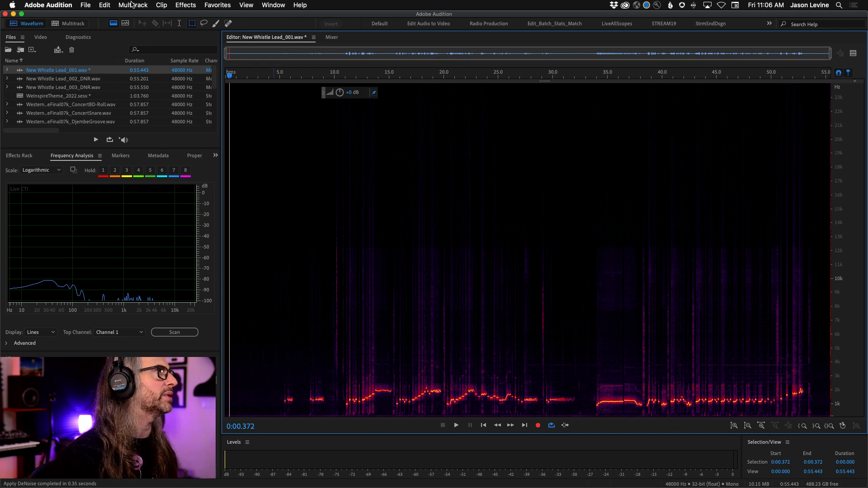
# Step: Save the denoised take as a separate file named New Whistle Lead_001_DNR.wav
pyautogui.click(85, 5)
pyautogui.click(139, 119)
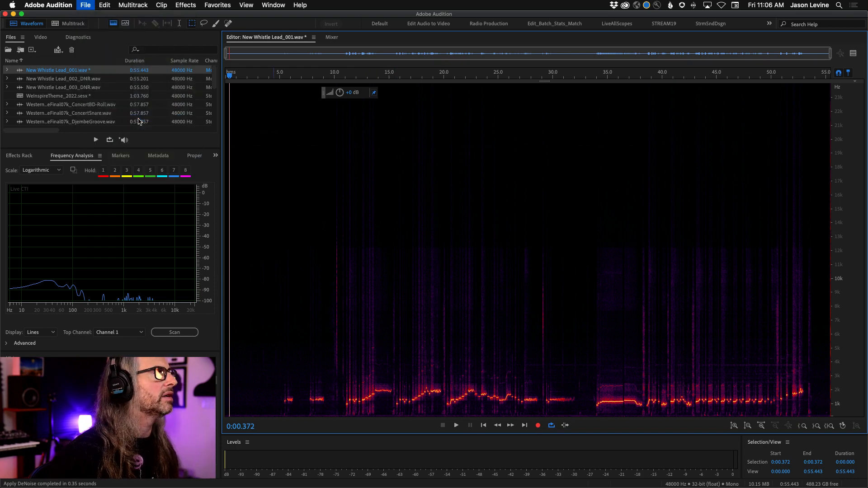
pyautogui.press('Right')
pyautogui.write('_DNR')
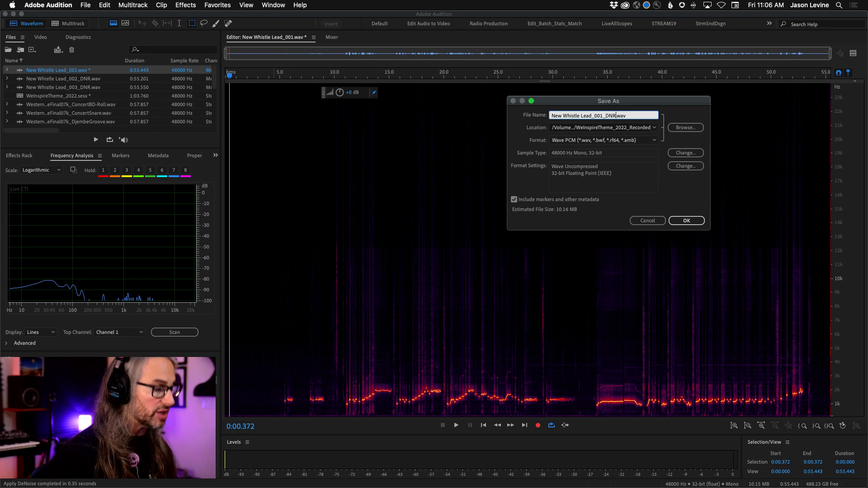
pyautogui.press('Return')
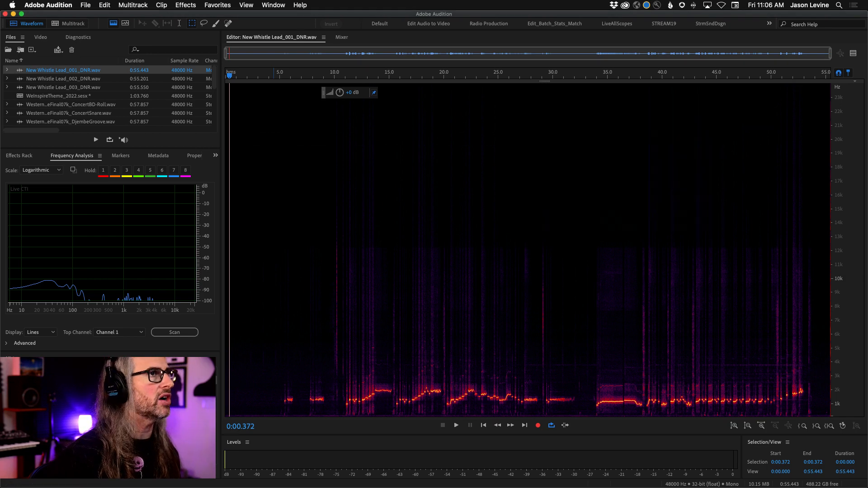
# Step: In the multitrack session, add a mono audio track below New Whistle Lead and move the New Whistle Lead_003 clip onto it
pyautogui.click(66, 24)
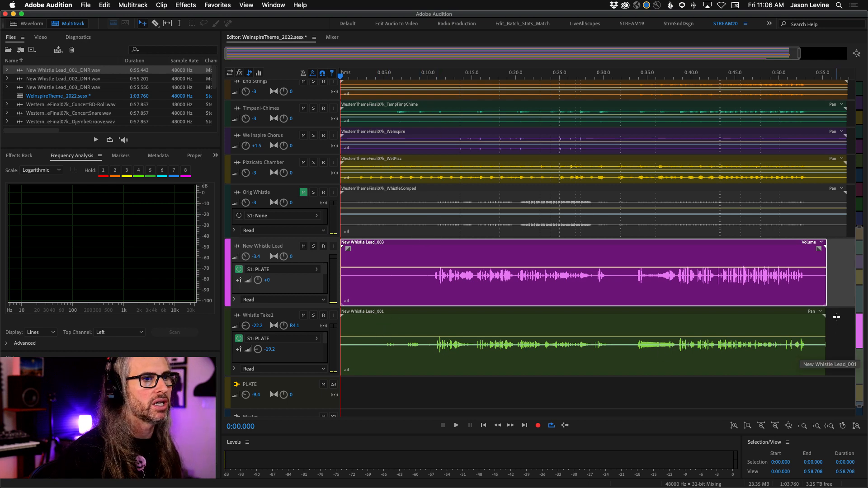
pyautogui.rightClick(838, 299)
pyautogui.moveTo(770, 374)
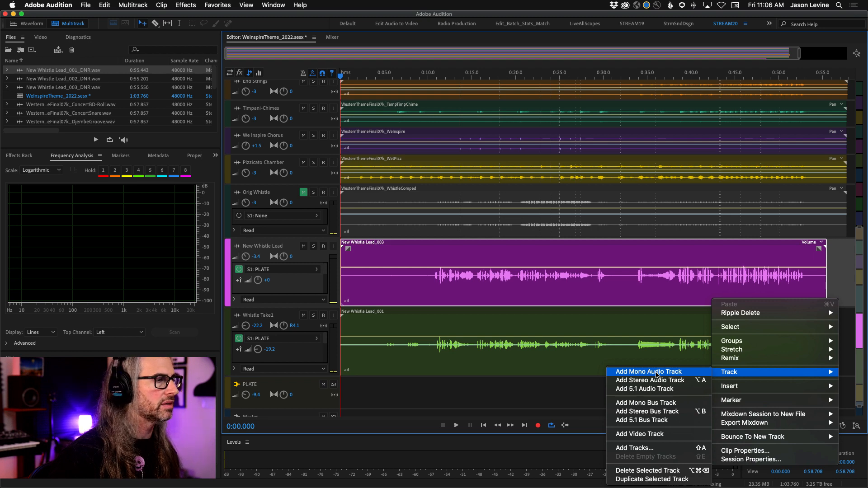
pyautogui.click(657, 373)
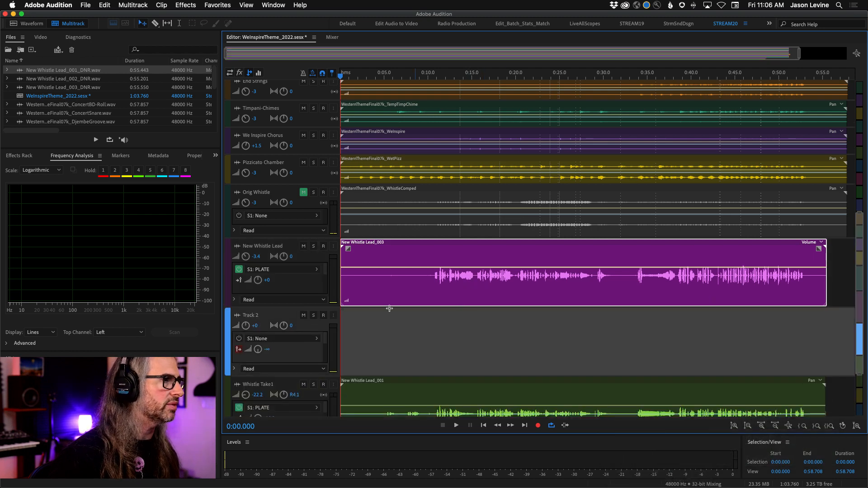
pyautogui.moveTo(390, 295); pyautogui.dragTo(384, 335)
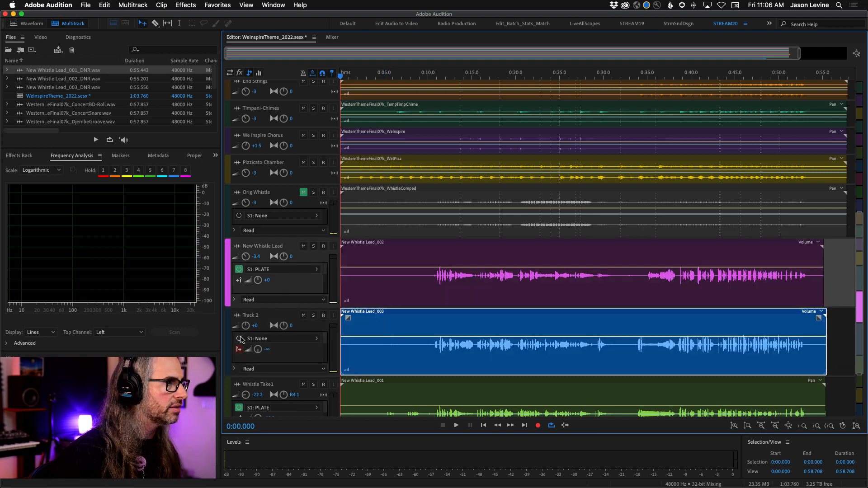
# Step: Route Track 2's first send to PLATE at a level of 0 dB and move the track above New Whistle Lead
pyautogui.click(280, 339)
pyautogui.click(337, 358)
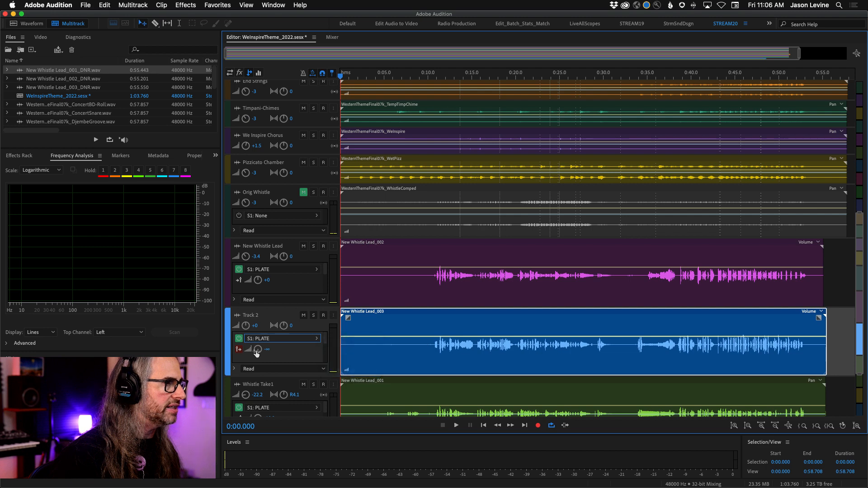
pyautogui.click(267, 350)
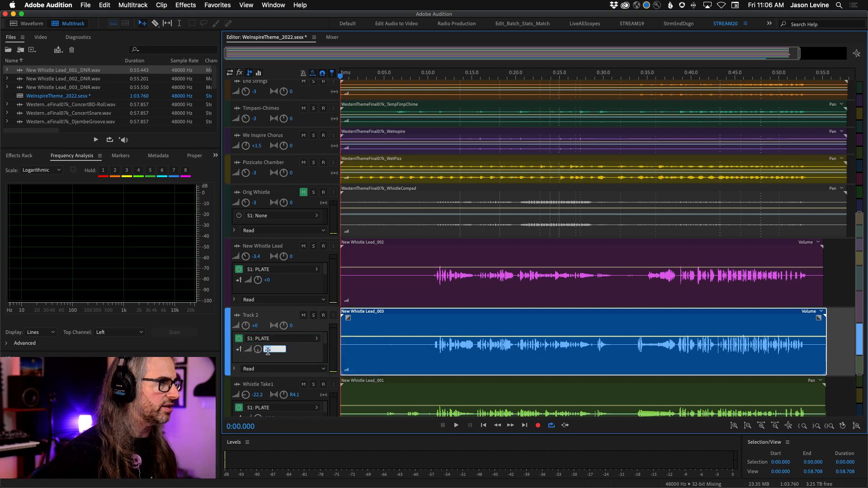
pyautogui.write('0')
pyautogui.press('Return')
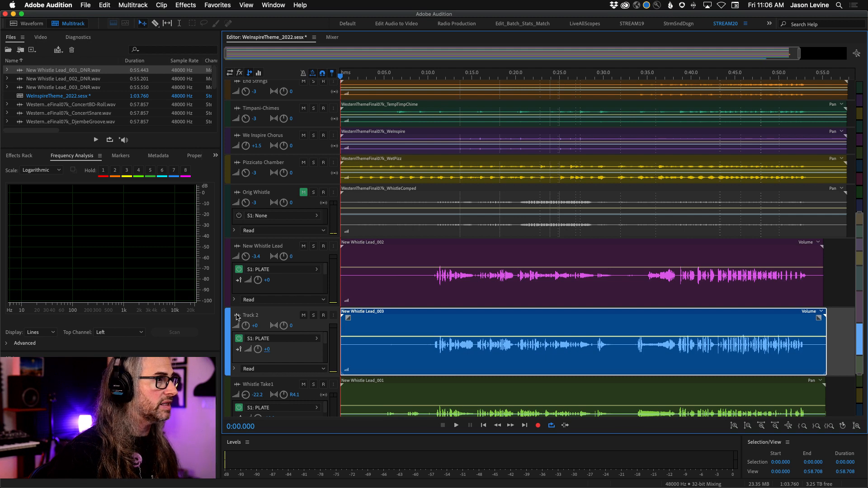
pyautogui.moveTo(237, 318); pyautogui.dragTo(236, 250)
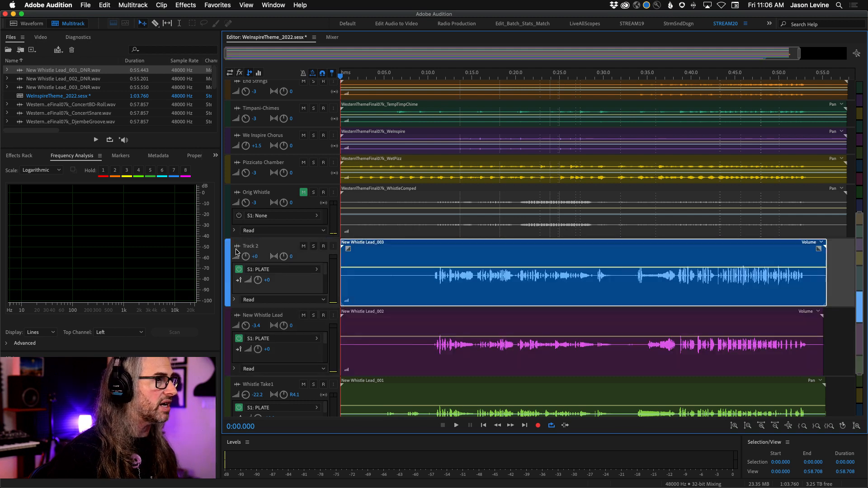
# Step: Mute the Whistle Take1 track and reduce the height of the New Whistle Lead and Whistle Take1 tracks
pyautogui.scroll(-5, 574, 380)
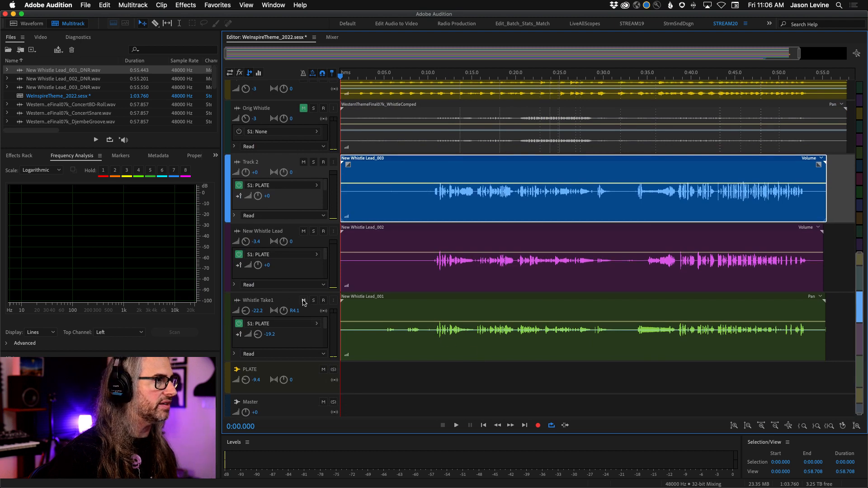
pyautogui.click(304, 300)
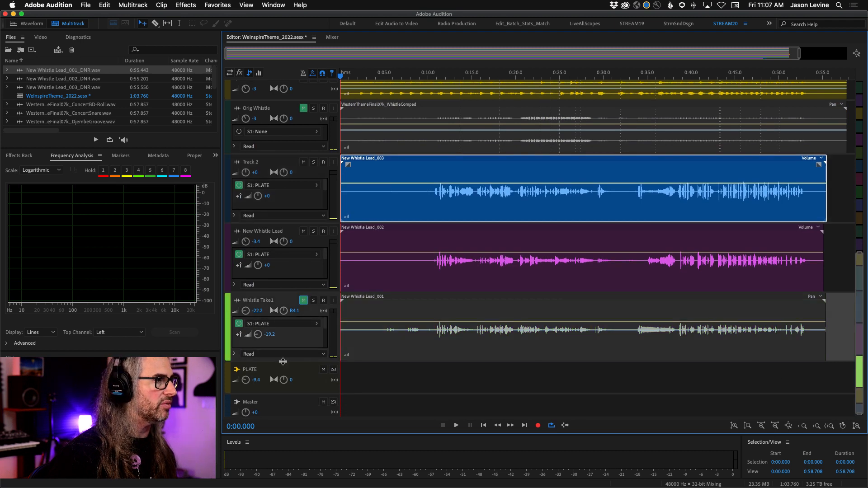
pyautogui.moveTo(281, 362); pyautogui.dragTo(293, 247)
pyautogui.scroll(5, 862, 301)
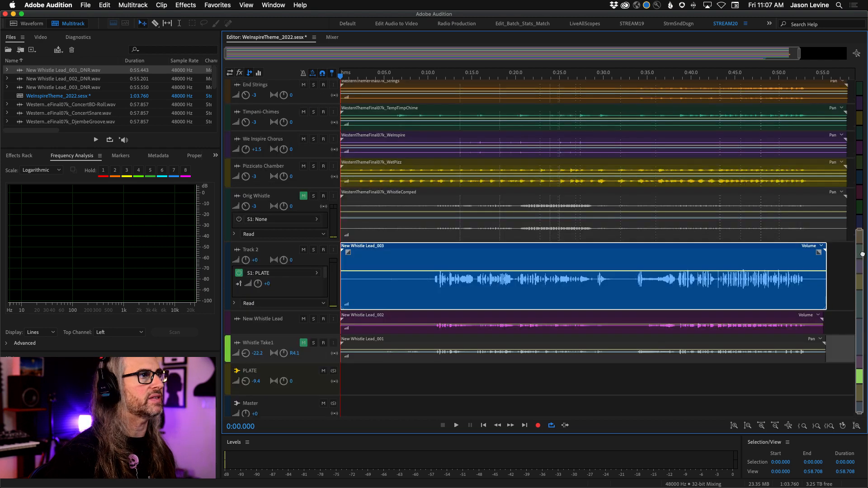
# Step: Play the mix from about 0:10 while muting the New Whistle Lead track and lowering Track 2's volume to -11.1 dB
pyautogui.click(452, 74)
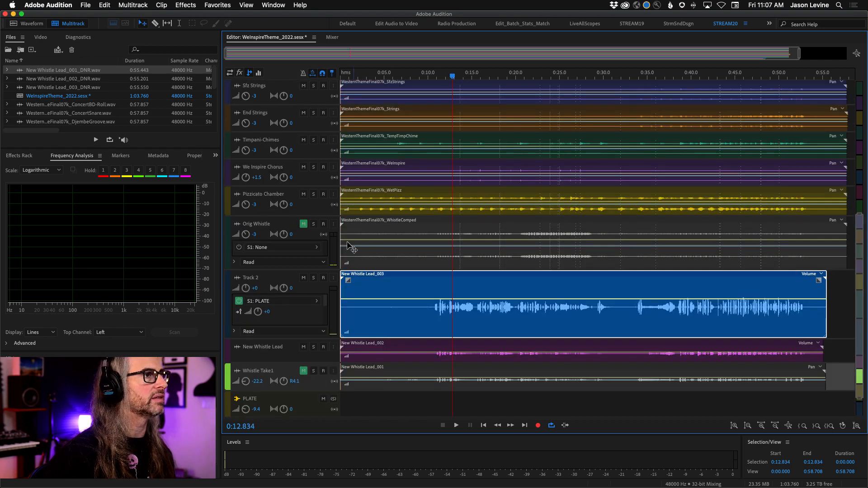
pyautogui.click(429, 73)
pyautogui.press('space')
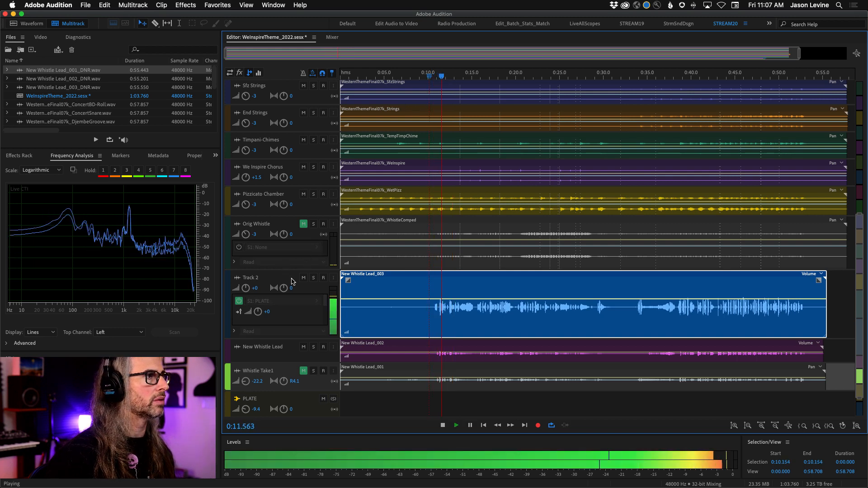
pyautogui.click(303, 347)
pyautogui.moveTo(245, 288); pyautogui.dragTo(240, 312)
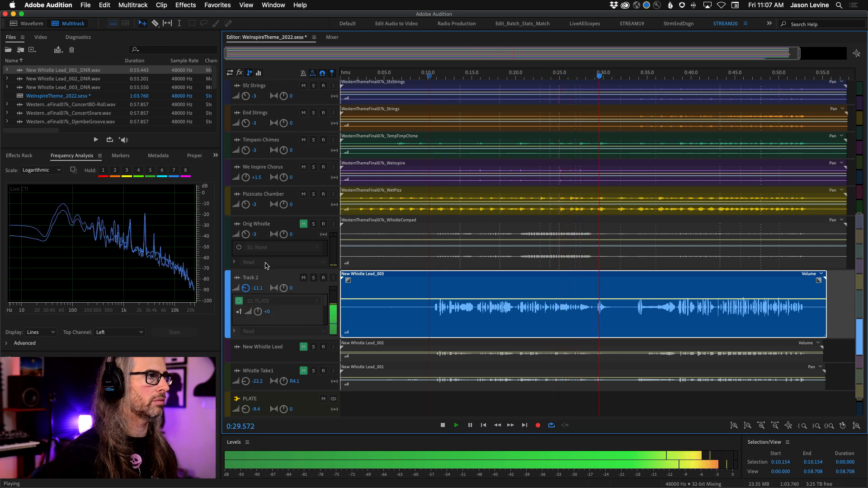
pyautogui.press('space')
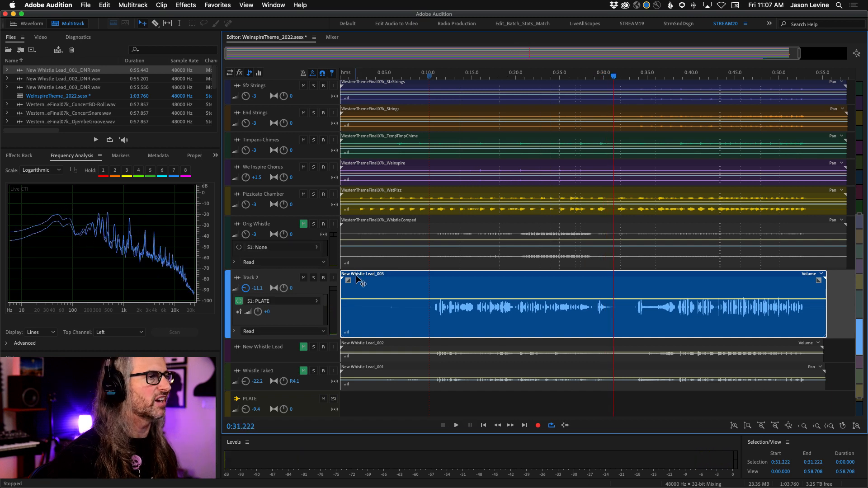
# Step: Mute Track 2 and the PLATE bus
pyautogui.click(304, 278)
pyautogui.click(321, 402)
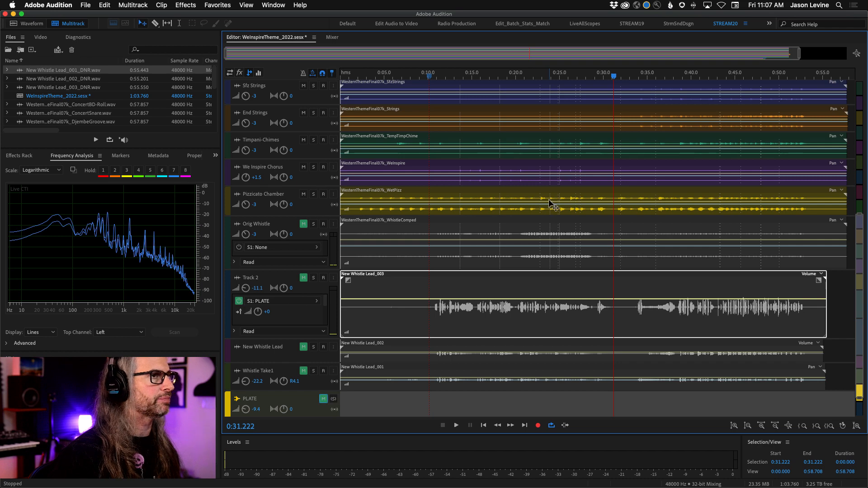
# Step: Increase the height of the ConcertBD-SnrRoll track at the start of the session's track list
pyautogui.scroll(5, 606, 197)
pyautogui.scroll(5, 859, 299)
pyautogui.moveTo(861, 306); pyautogui.dragTo(865, 90)
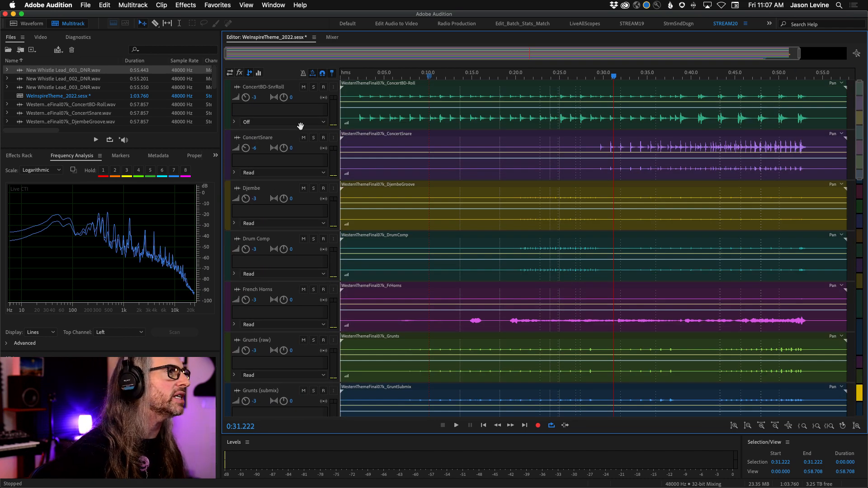
pyautogui.moveTo(302, 130); pyautogui.dragTo(292, 222)
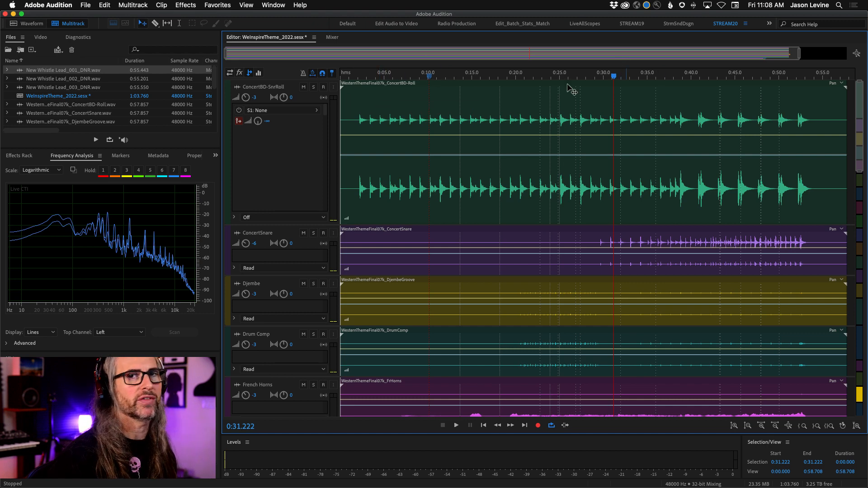
# Step: Solo the ConcertBD-SnrRoll track and audition it from about 0:02 for several seconds
pyautogui.click(357, 77)
pyautogui.click(314, 86)
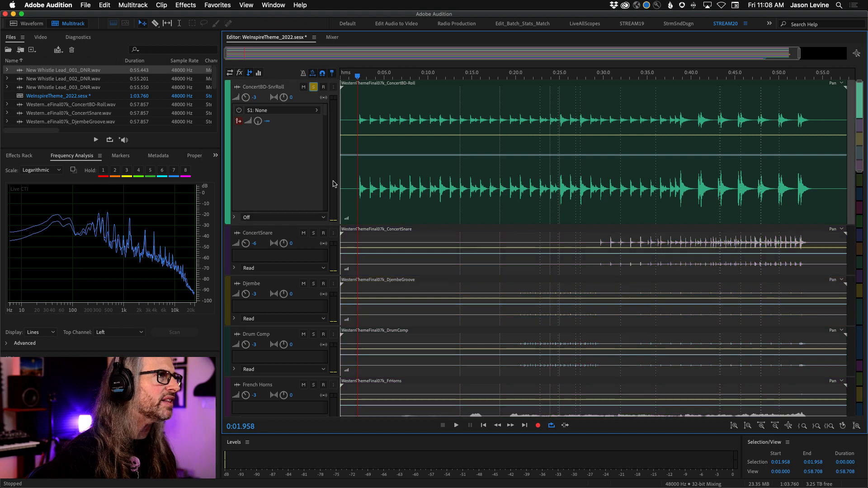
pyautogui.press('space')
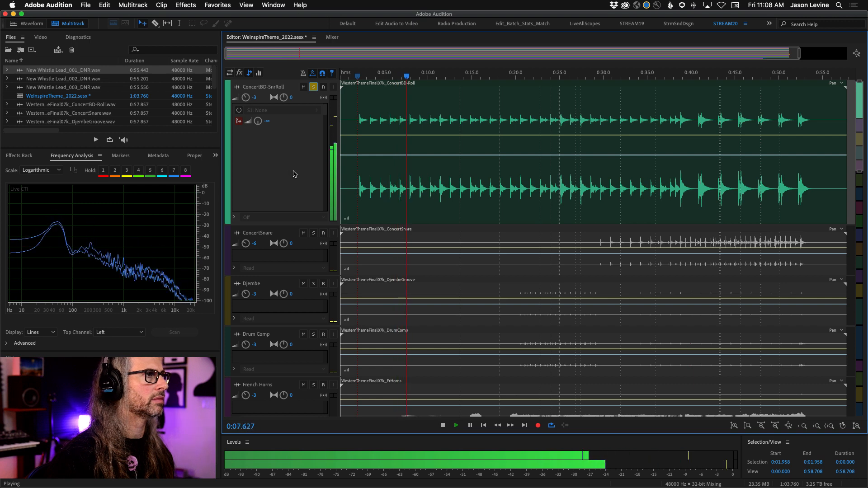
pyautogui.press('space')
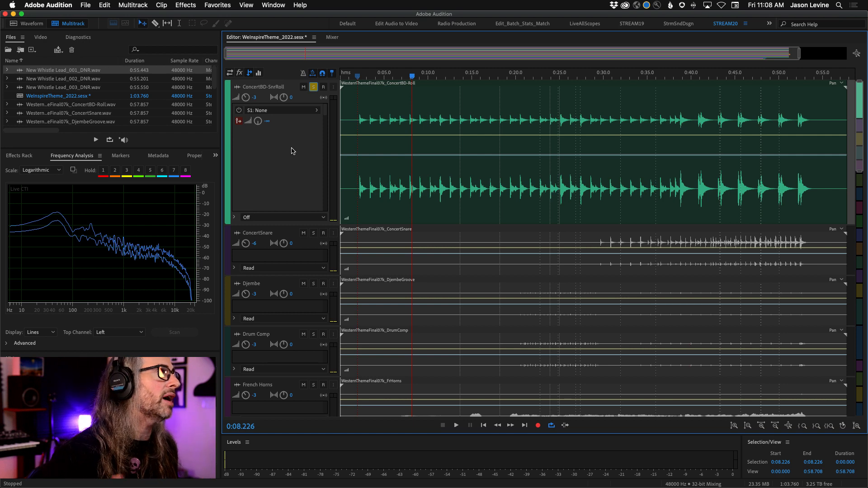
# Step: Show the effects racks on the tracks, audition the soloed drums from about 0:39, and return the playhead to about 0:01.7
pyautogui.click(240, 73)
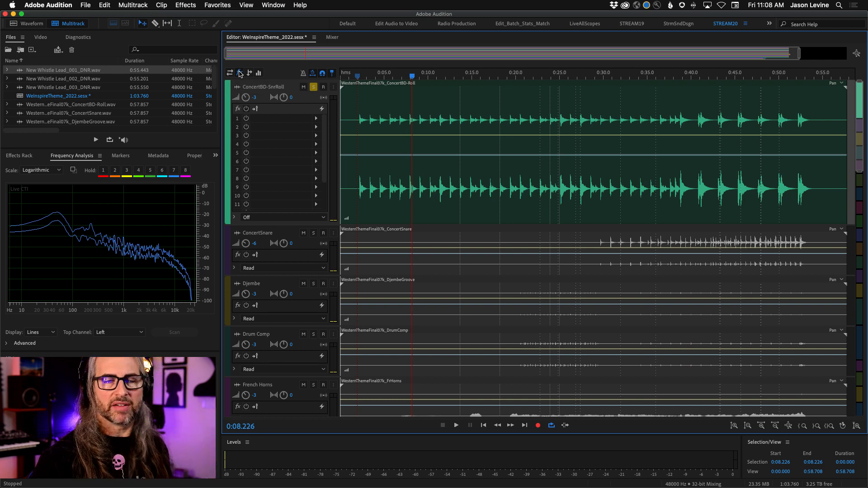
pyautogui.click(682, 77)
pyautogui.press('space')
pyautogui.press('space')
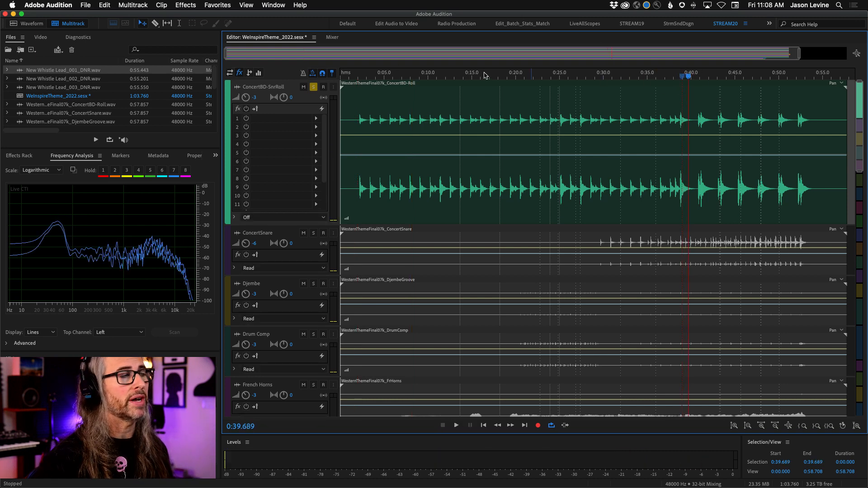
pyautogui.click(355, 77)
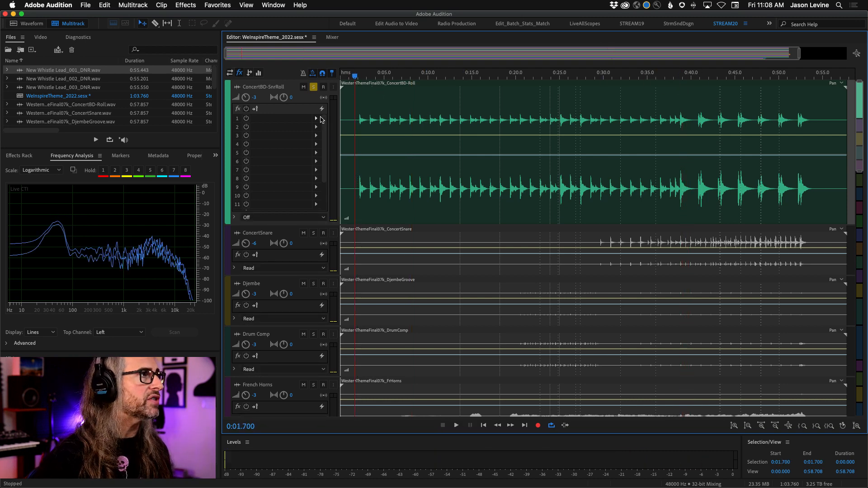
# Step: Insert Dynamics Processing in effect slot 1 of the ConcertBD-SnrRoll track and show its attack, release and band-limiting settings
pyautogui.click(316, 119)
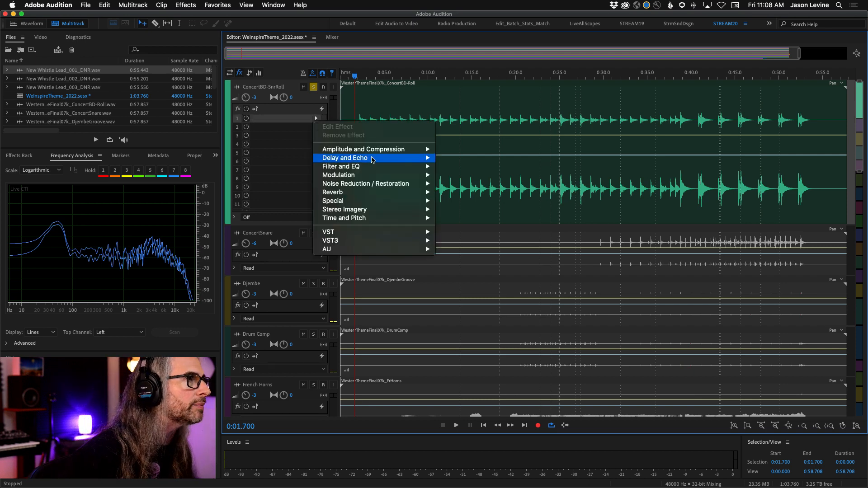
pyautogui.moveTo(366, 150)
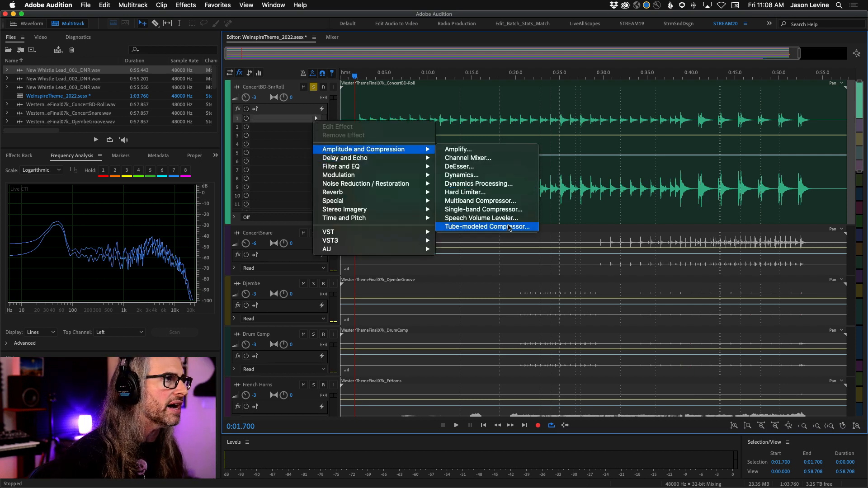
pyautogui.click(519, 184)
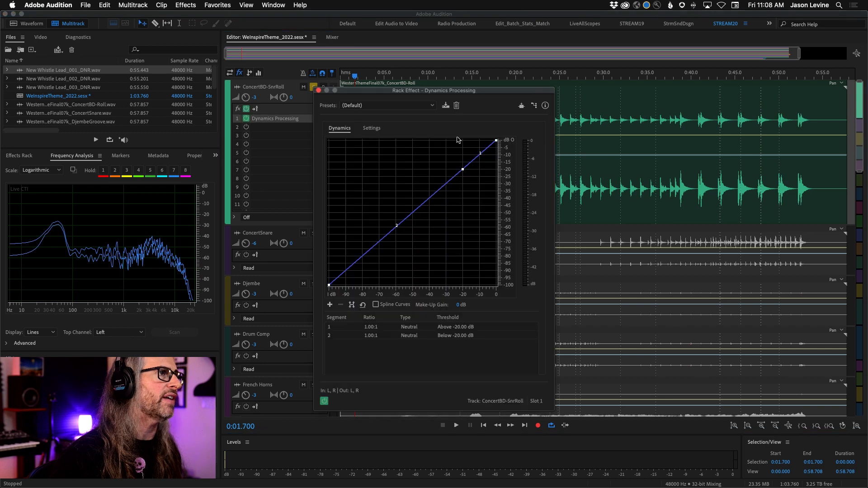
pyautogui.moveTo(432, 92); pyautogui.dragTo(529, 71)
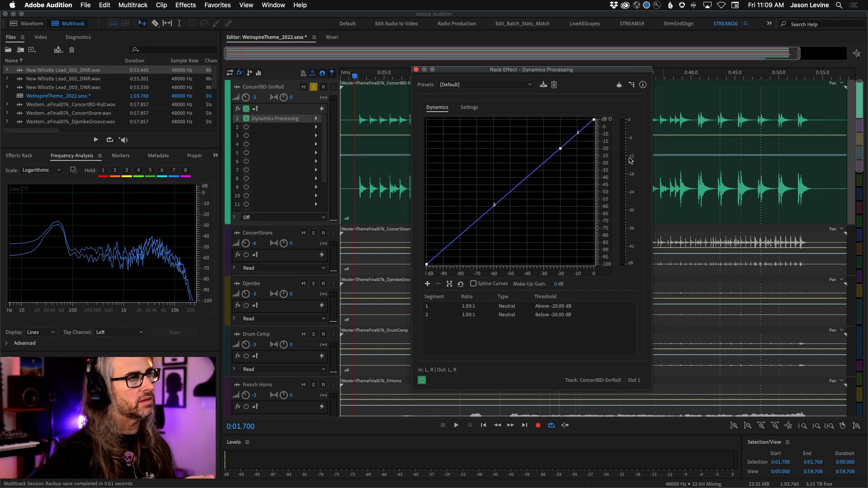
pyautogui.click(468, 109)
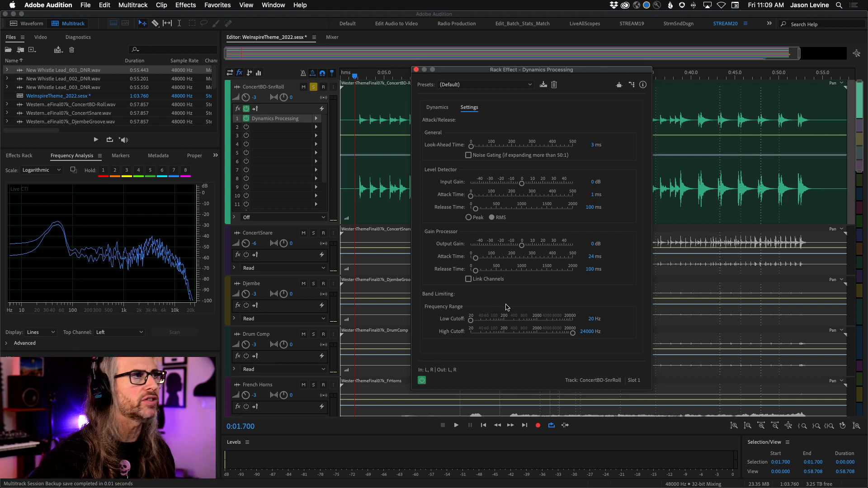
# Step: Close Dynamics Processing and remove it from slot 1 of the ConcertBD-SnrRoll track
pyautogui.click(416, 71)
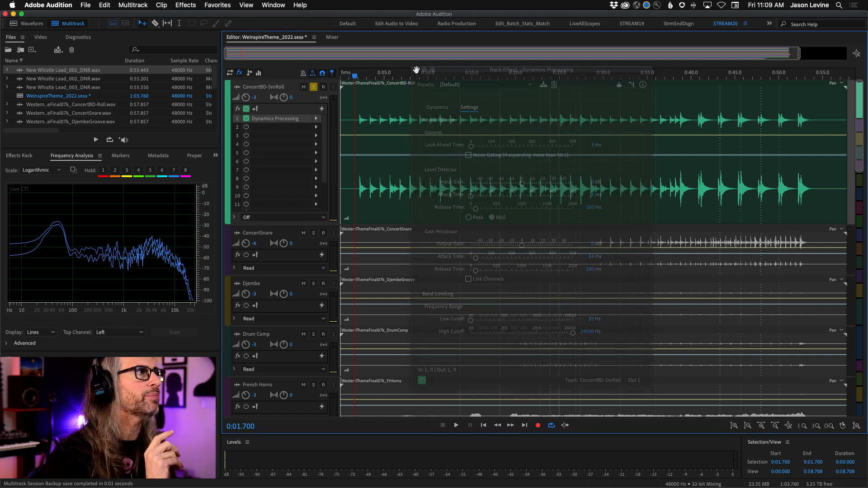
pyautogui.click(316, 118)
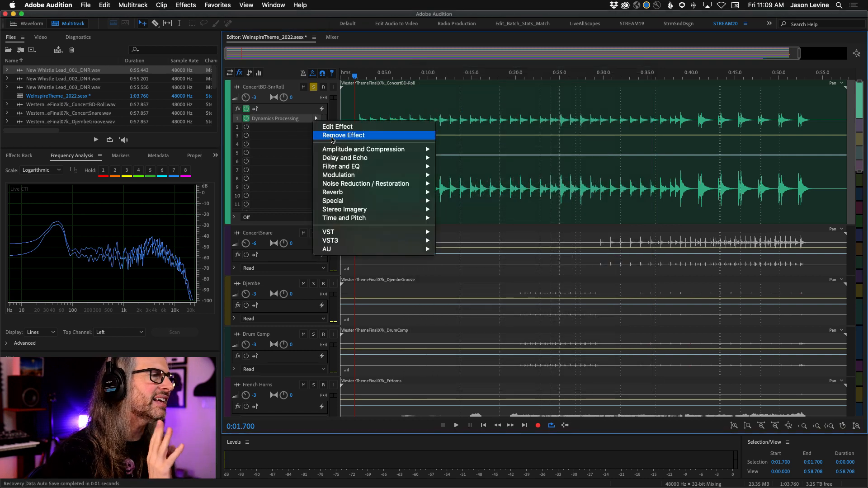
pyautogui.click(332, 136)
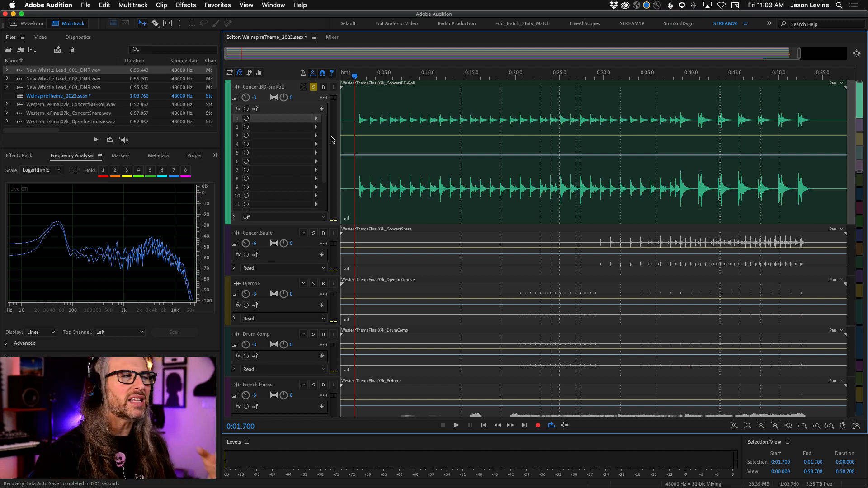
# Step: Insert the Multiband Compressor in slot 1 of the ConcertBD-SnrRoll track and set its high crossover to 7020.1 Hz
pyautogui.click(315, 119)
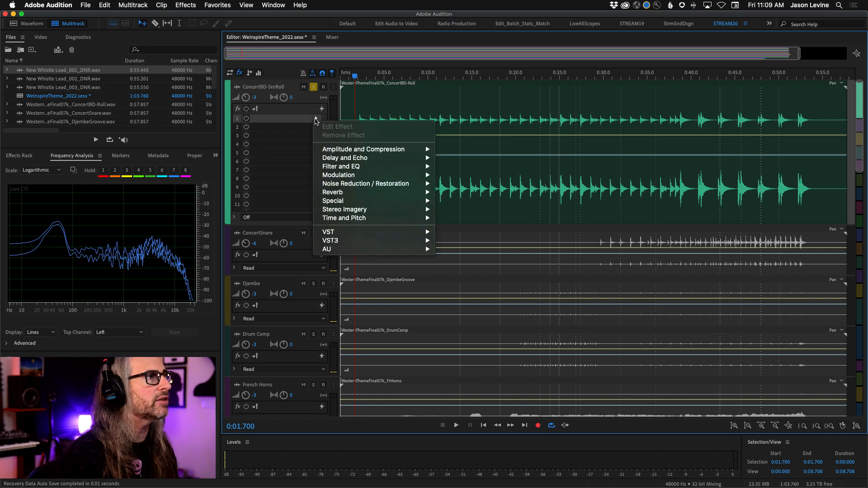
pyautogui.moveTo(387, 150)
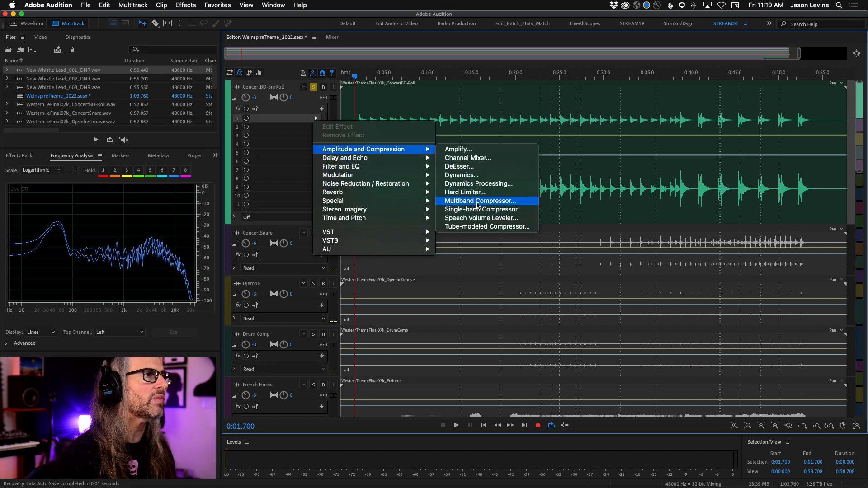
pyautogui.click(475, 200)
pyautogui.moveTo(426, 104); pyautogui.dragTo(503, 78)
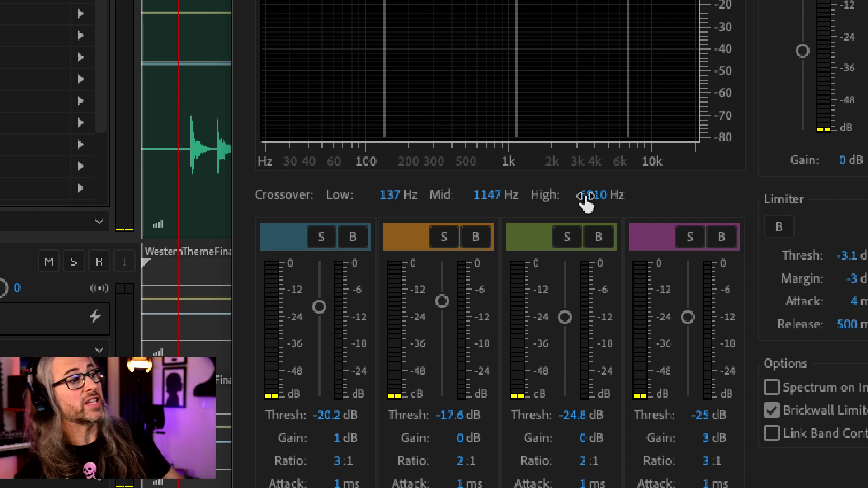
pyautogui.moveTo(593, 202)
pyautogui.mouseDown()
pyautogui.moveTo(612, 196)
pyautogui.moveTo(583, 192)
pyautogui.moveTo(601, 197)
pyautogui.mouseUp()
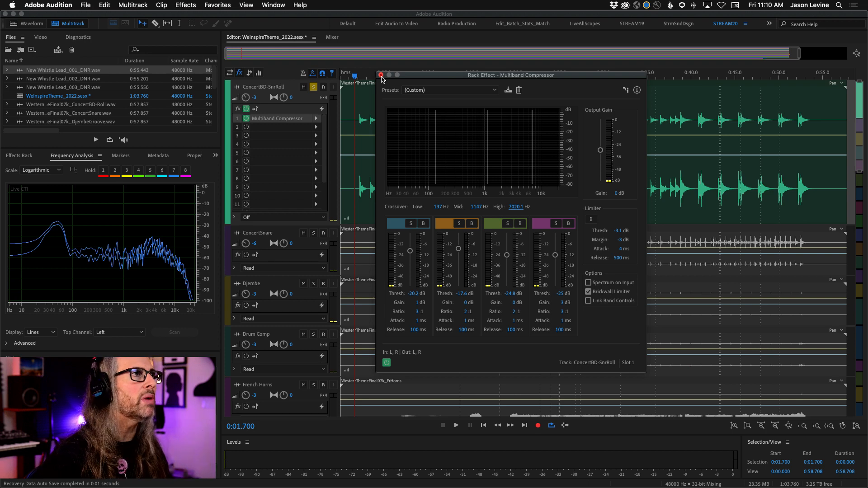
pyautogui.click(382, 75)
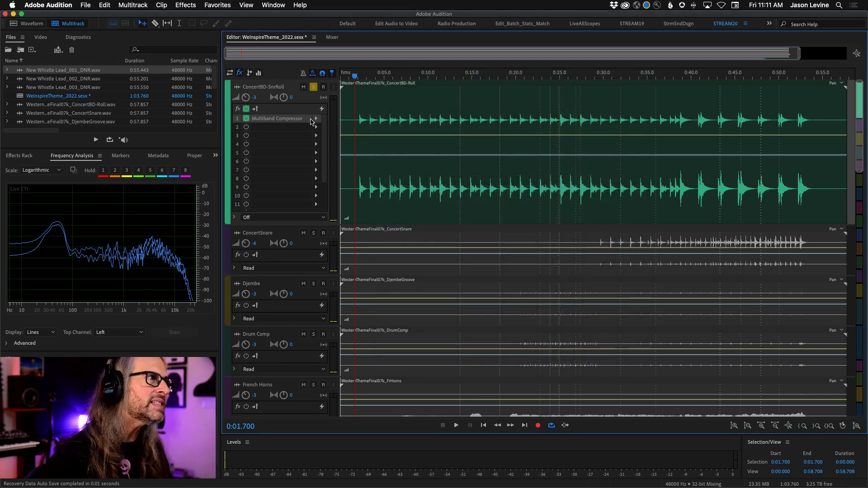
# Step: Replace the Multiband Compressor in slot 1 with the Waves F6 (s) Audio Unit and load its Concert BD user preset
pyautogui.click(315, 120)
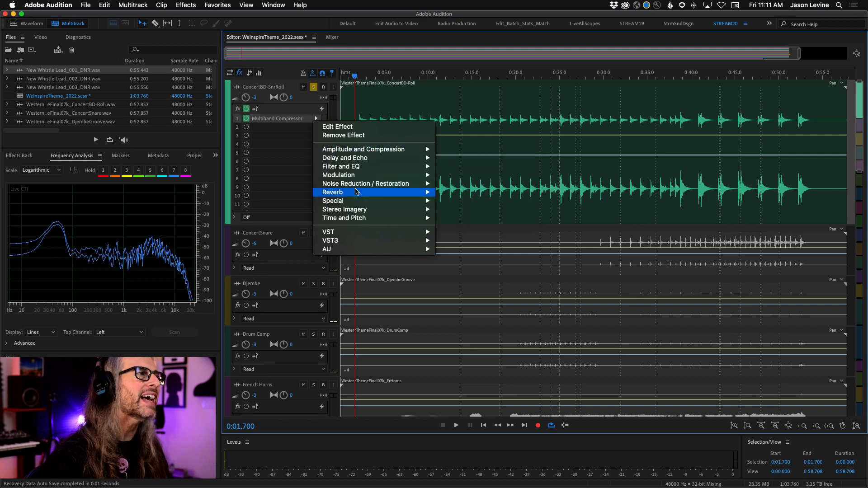
pyautogui.moveTo(372, 249)
pyautogui.moveTo(475, 290)
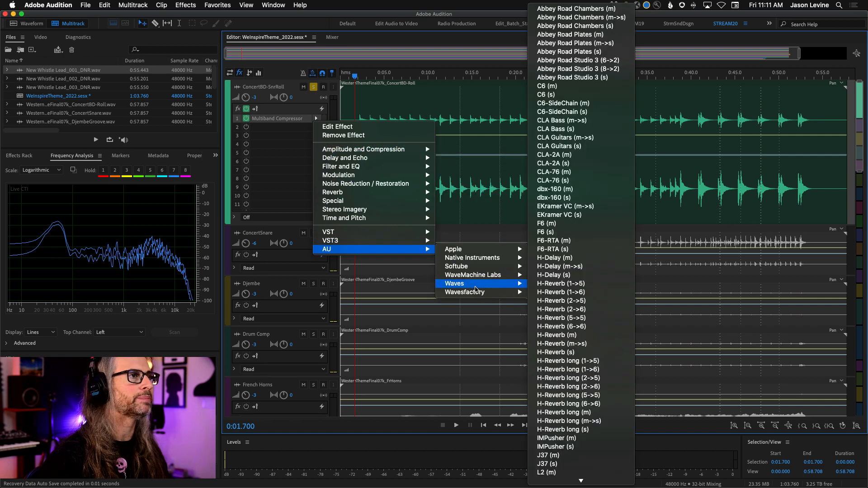
pyautogui.click(583, 232)
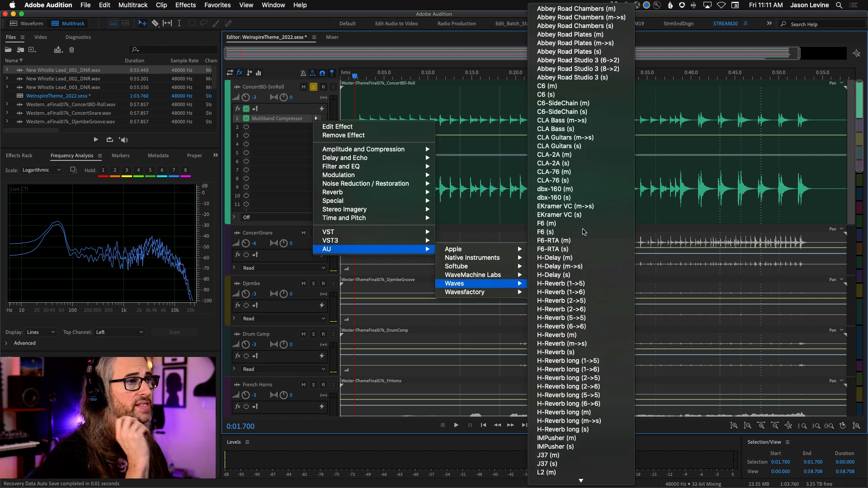
pyautogui.moveTo(446, 86); pyautogui.dragTo(509, 43)
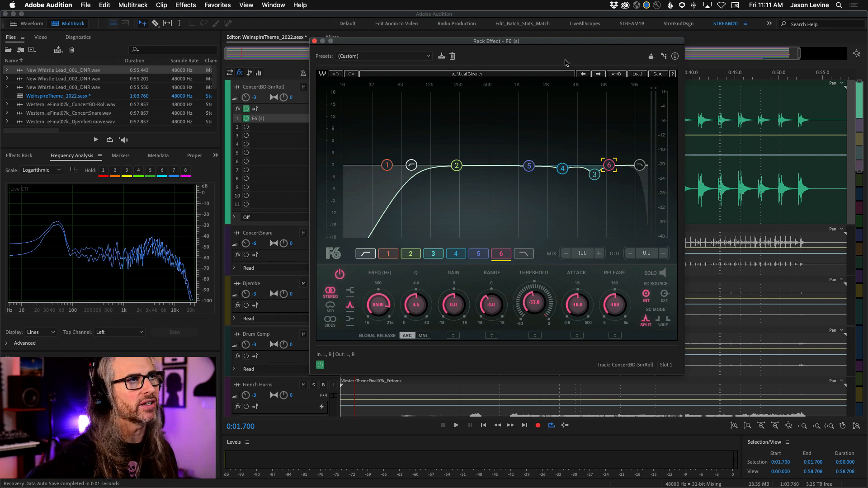
pyautogui.click(634, 74)
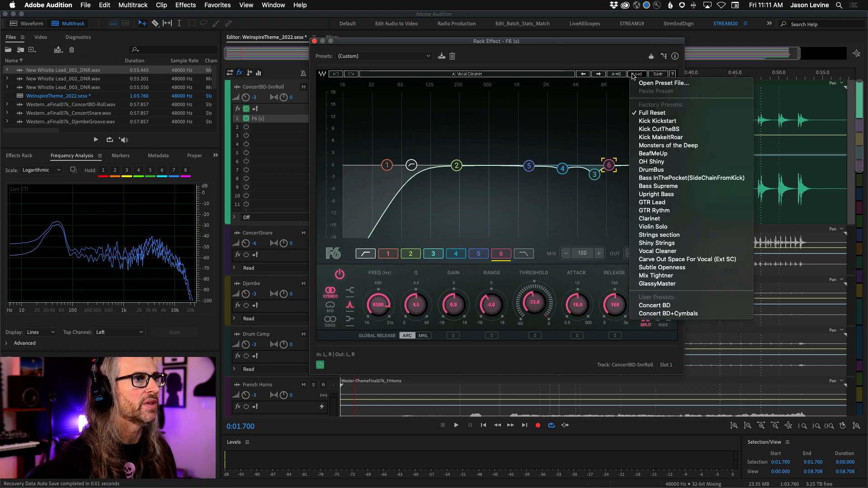
pyautogui.click(703, 307)
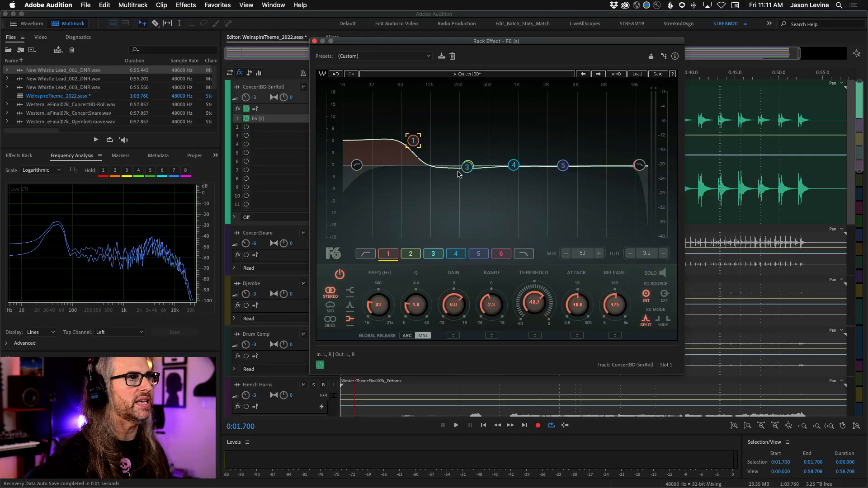
# Step: Examine the settings of F6 bands 2 to 6 one after another
pyautogui.click(413, 255)
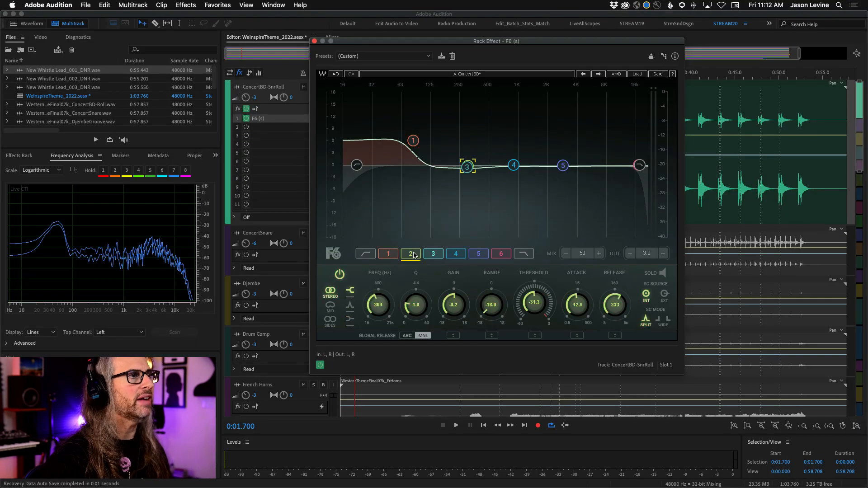
pyautogui.click(440, 256)
pyautogui.click(463, 256)
pyautogui.click(482, 256)
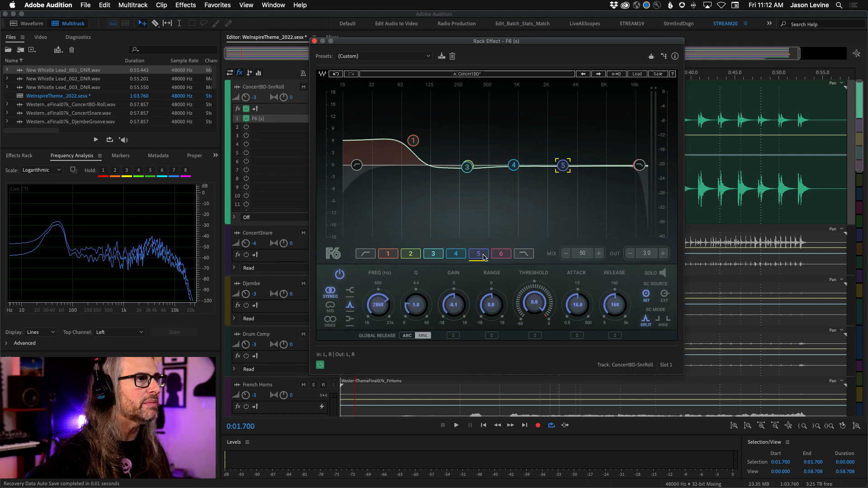
pyautogui.click(500, 256)
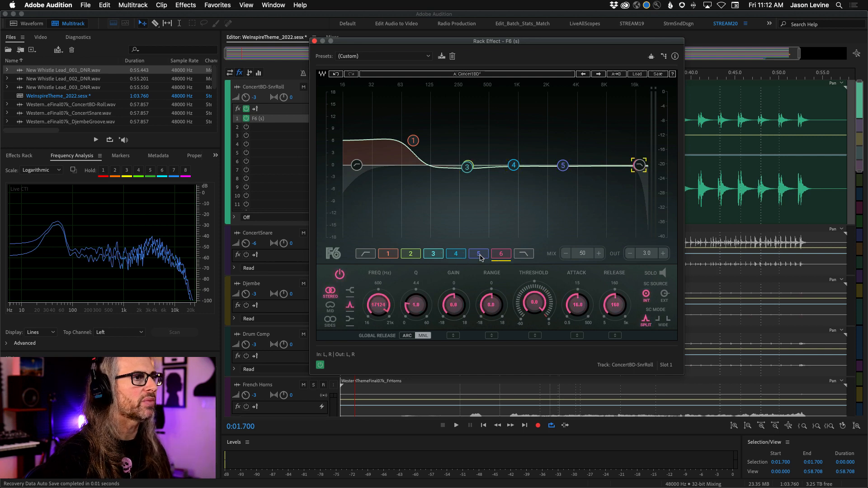
# Step: Review the settings of F6 bands 5, 4, 3 and 2 in turn and move the plug-in window off the waveform
pyautogui.click(480, 257)
pyautogui.click(454, 256)
pyautogui.click(433, 257)
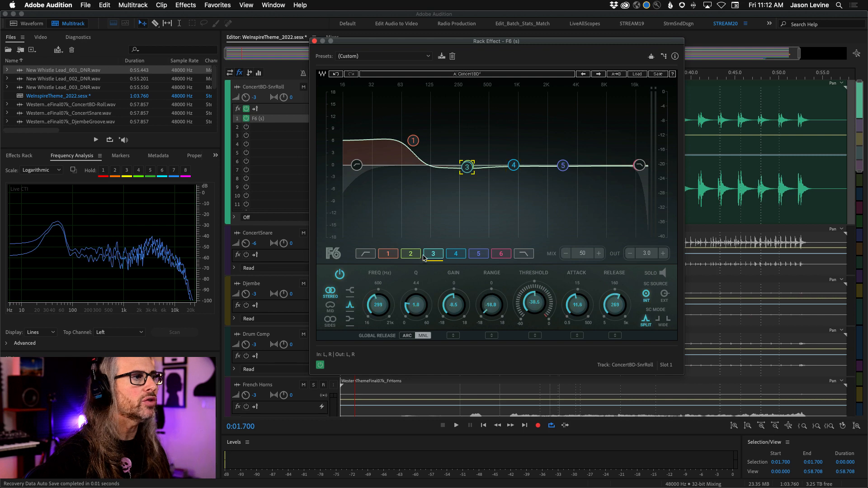
pyautogui.click(412, 256)
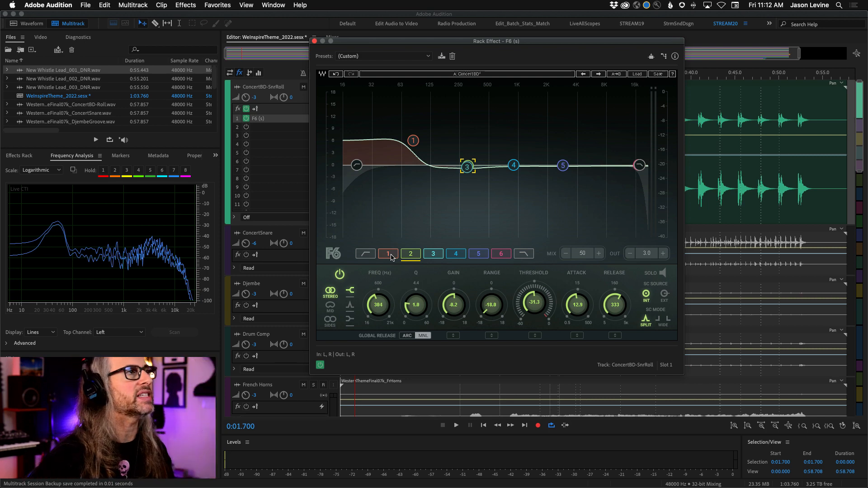
pyautogui.moveTo(444, 42); pyautogui.dragTo(451, 202)
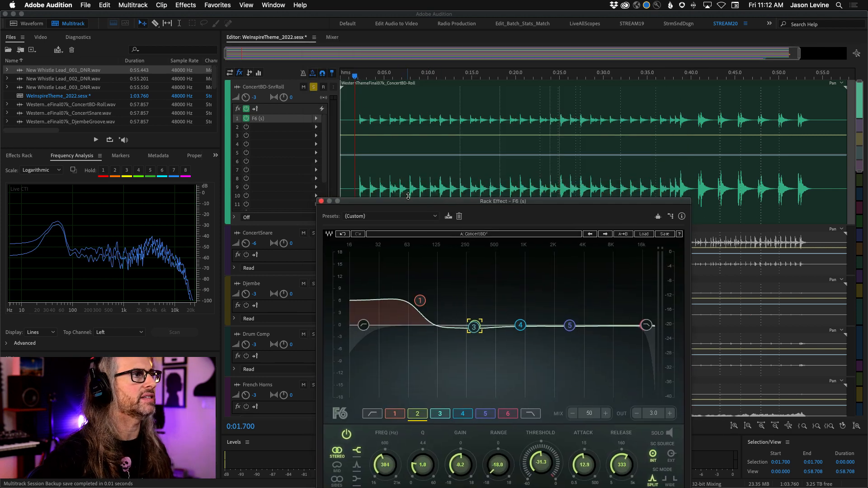
pyautogui.moveTo(407, 199); pyautogui.dragTo(558, 62)
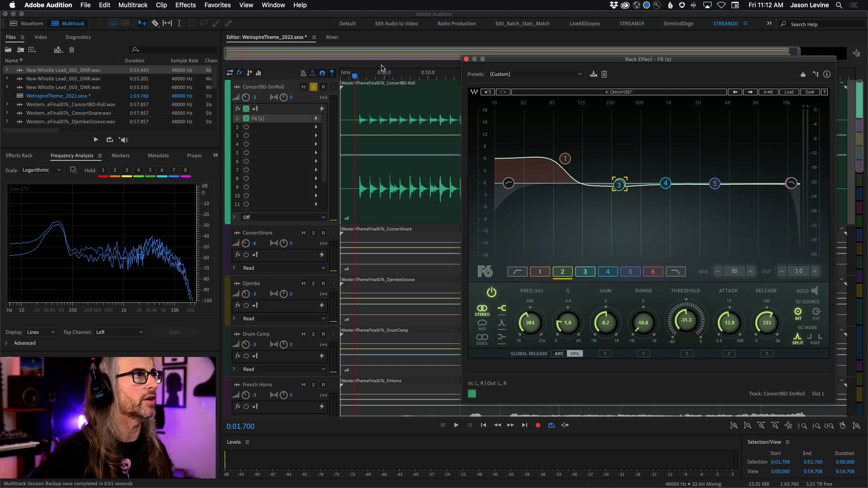
# Step: Slightly lower the threshold of the L3-LL Ultramaximizer on the Master track in the Mixer, and close its window
pyautogui.click(339, 38)
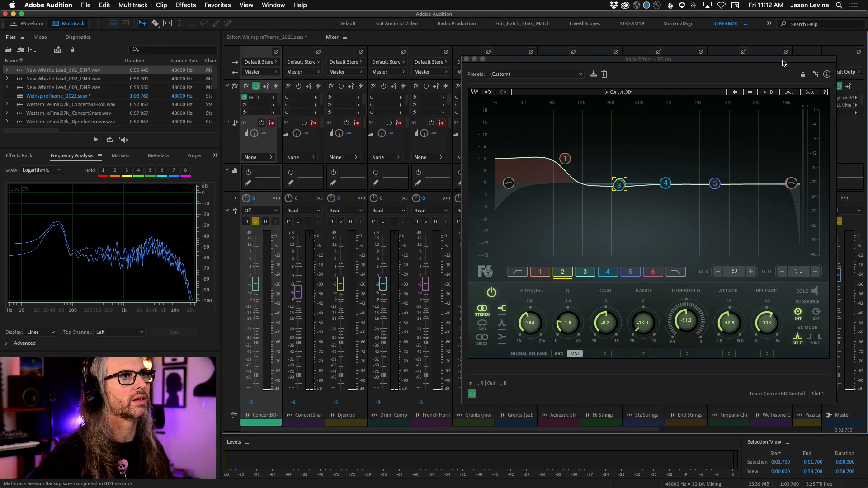
pyautogui.moveTo(783, 63); pyautogui.dragTo(682, 68)
pyautogui.doubleClick(839, 105)
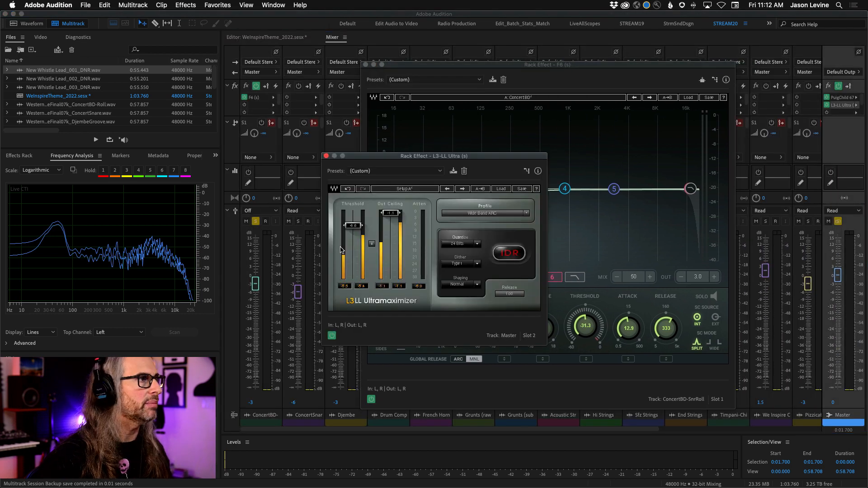
pyautogui.moveTo(353, 225); pyautogui.dragTo(353, 231)
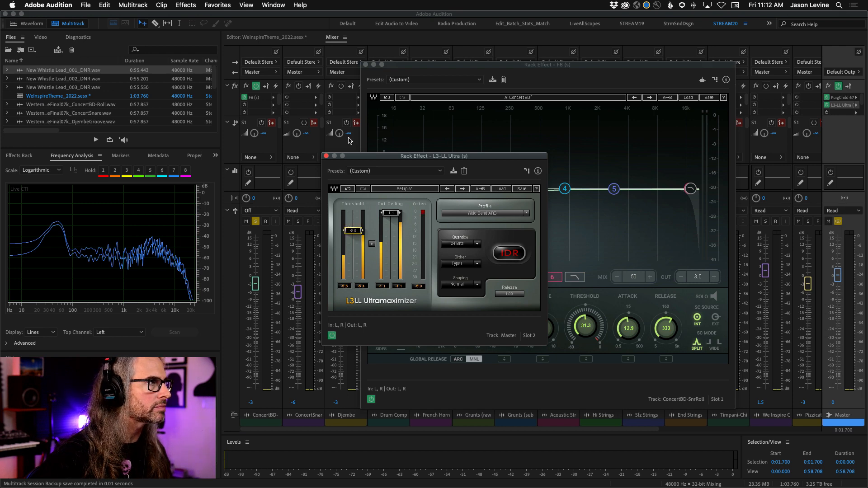
pyautogui.click(326, 157)
# Step: Return to the session editor and play ConcertBD-SnrRoll, comparing it with F6 bypassed and active, and show F6 band 1 before stopping
pyautogui.click(259, 38)
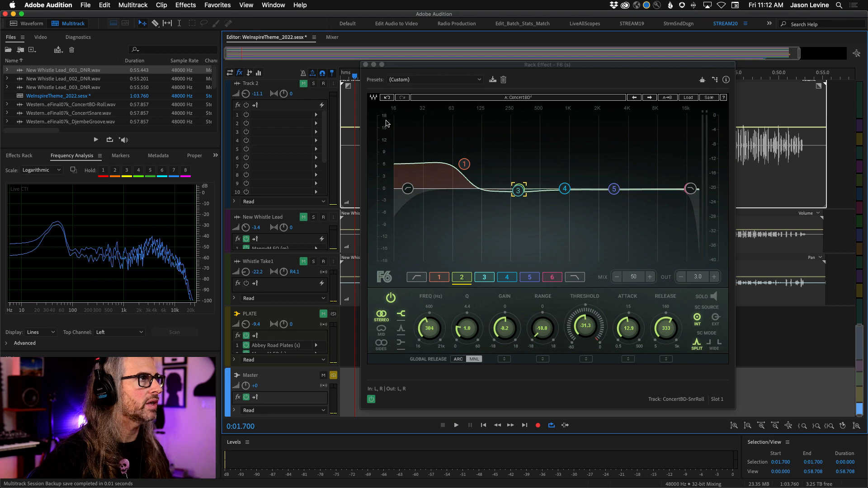
pyautogui.moveTo(431, 65); pyautogui.dragTo(564, 65)
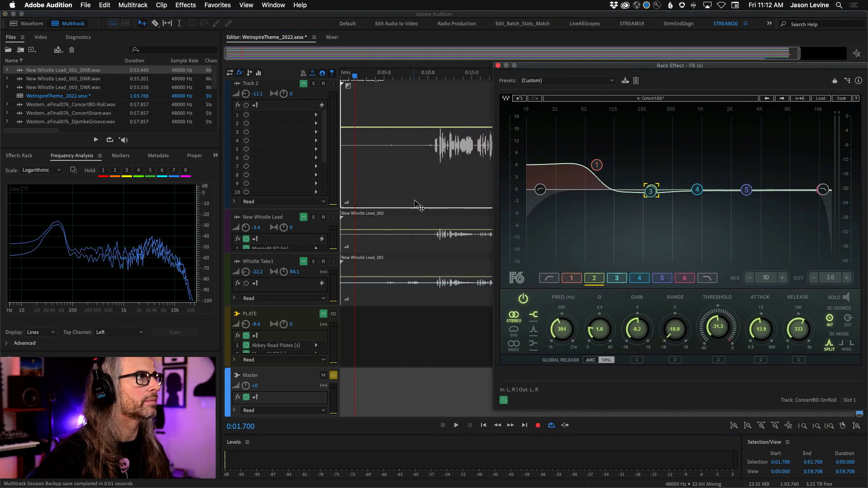
pyautogui.scroll(3, 434, 207)
pyautogui.scroll(5, 434, 207)
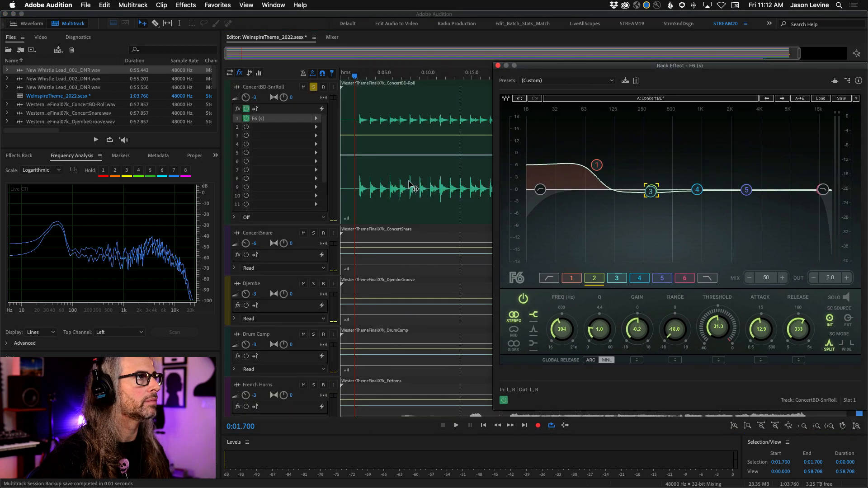
pyautogui.press('space')
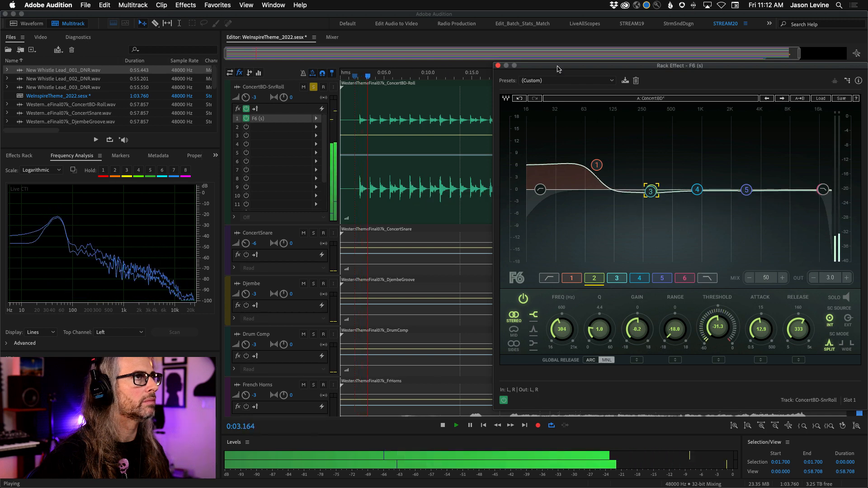
pyautogui.moveTo(558, 66); pyautogui.dragTo(475, 42)
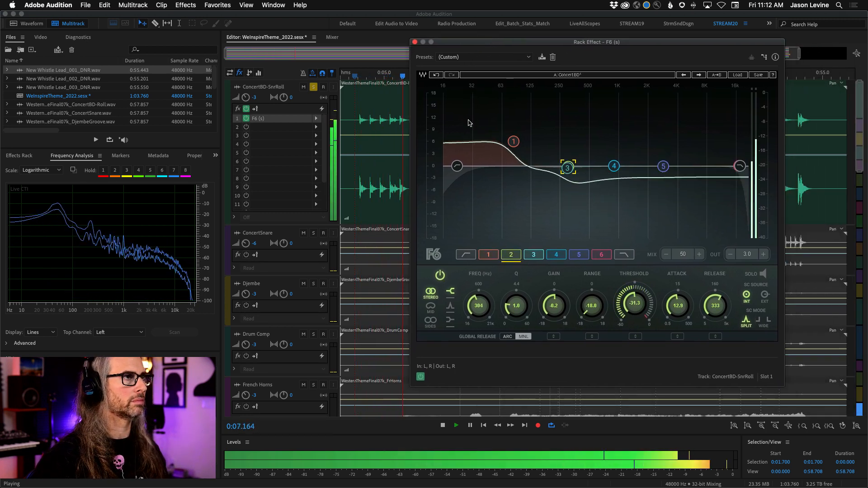
pyautogui.click(420, 377)
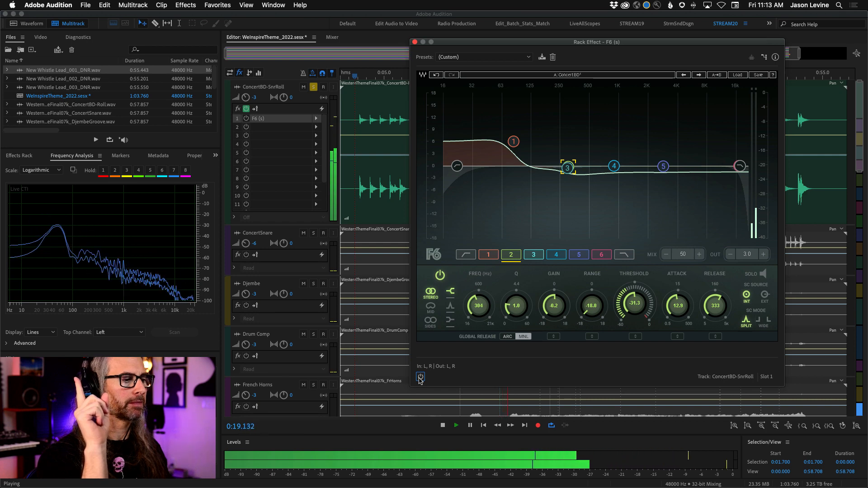
pyautogui.click(420, 377)
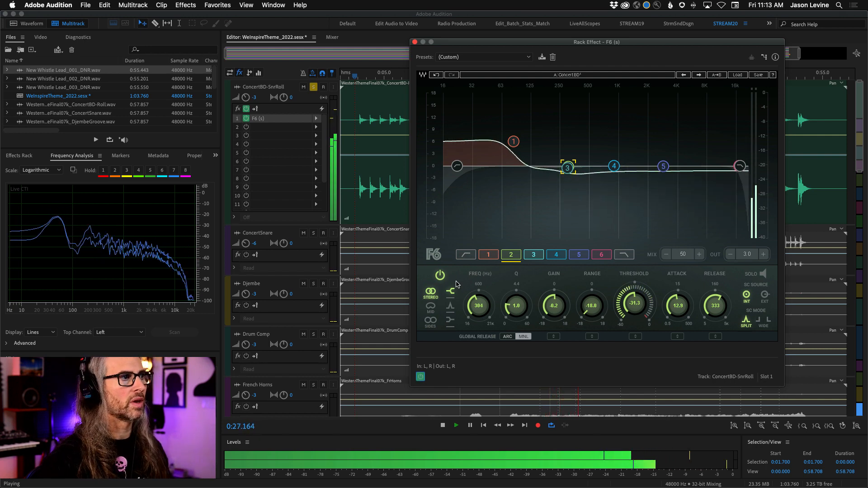
pyautogui.click(485, 256)
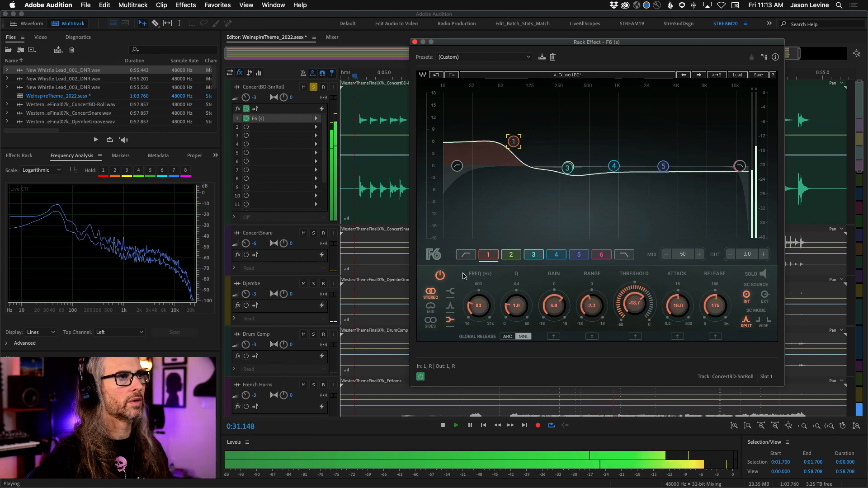
pyautogui.press('space')
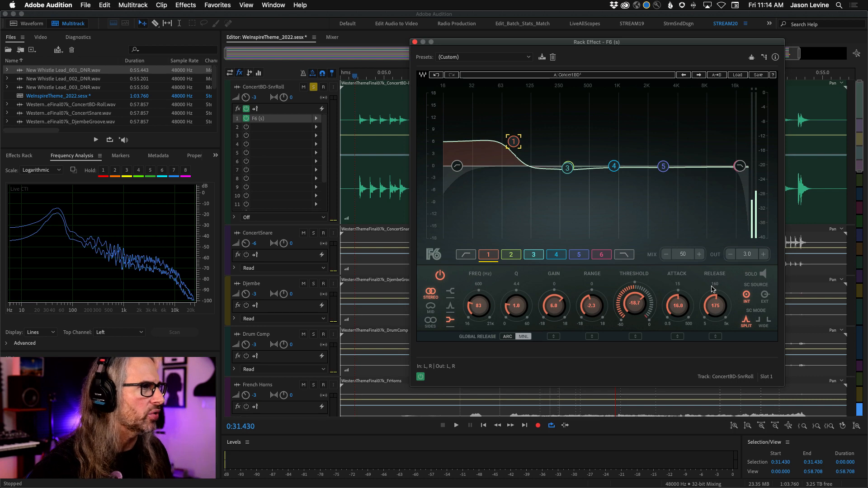
# Step: Load the Concert BD+Cymbals user preset in the F6 on the ConcertBD-SnrRoll track
pyautogui.moveTo(614, 43); pyautogui.dragTo(559, 39)
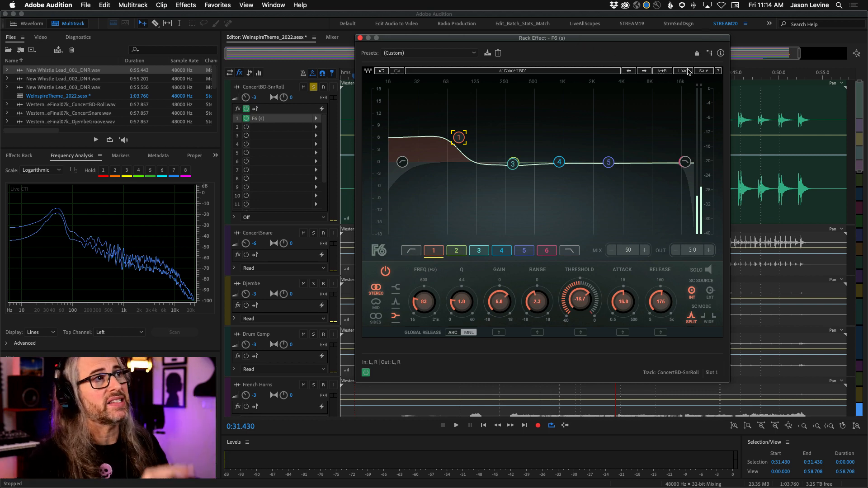
pyautogui.moveTo(665, 43); pyautogui.dragTo(671, 216)
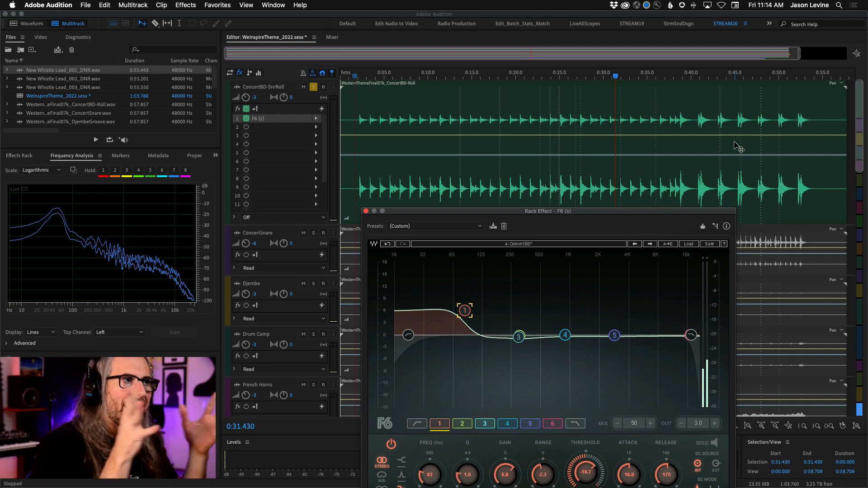
pyautogui.moveTo(635, 210); pyautogui.dragTo(542, 59)
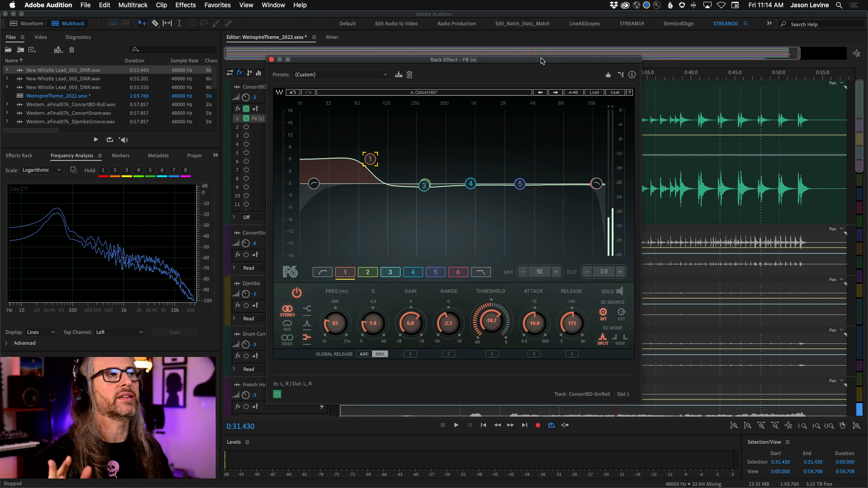
pyautogui.click(594, 92)
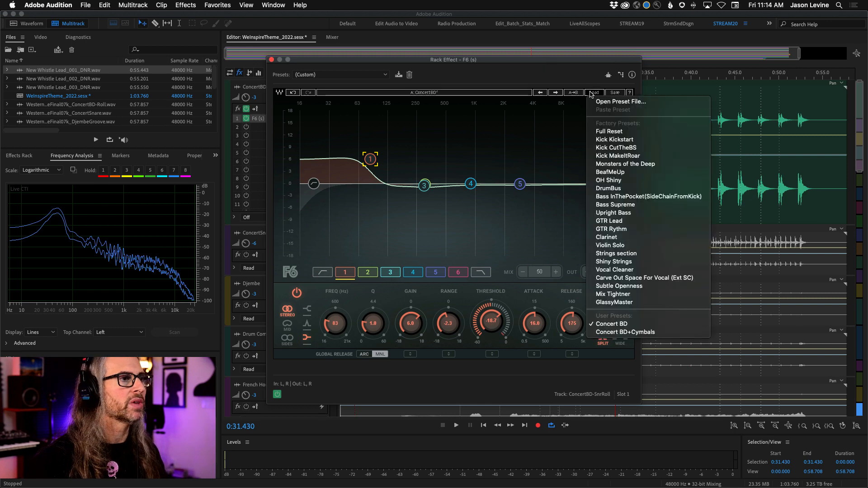
pyautogui.click(663, 332)
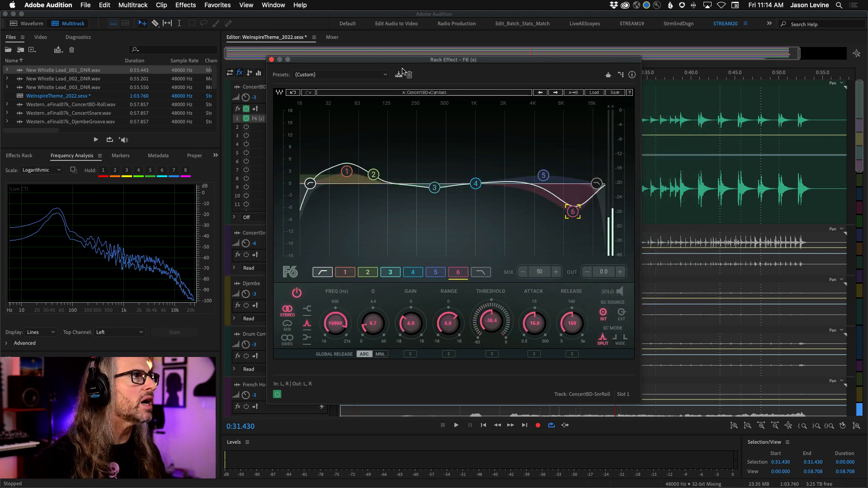
# Step: Play the track from about 1.3 seconds, comparing the Concert BD+Cymbals preset with F6 bypassed and active
pyautogui.moveTo(404, 63); pyautogui.dragTo(518, 106)
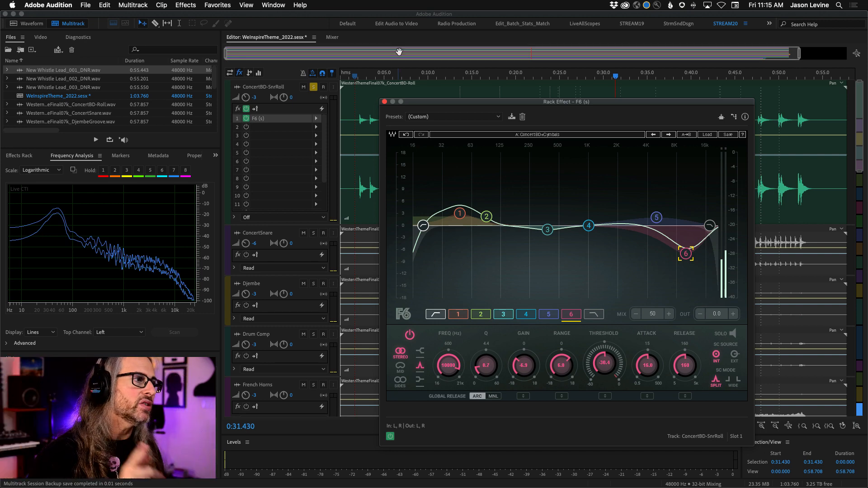
pyautogui.click(352, 77)
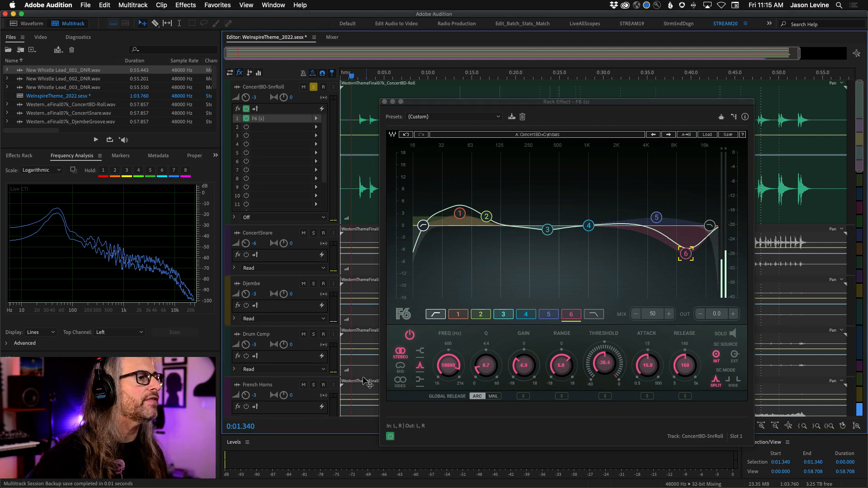
pyautogui.click(390, 437)
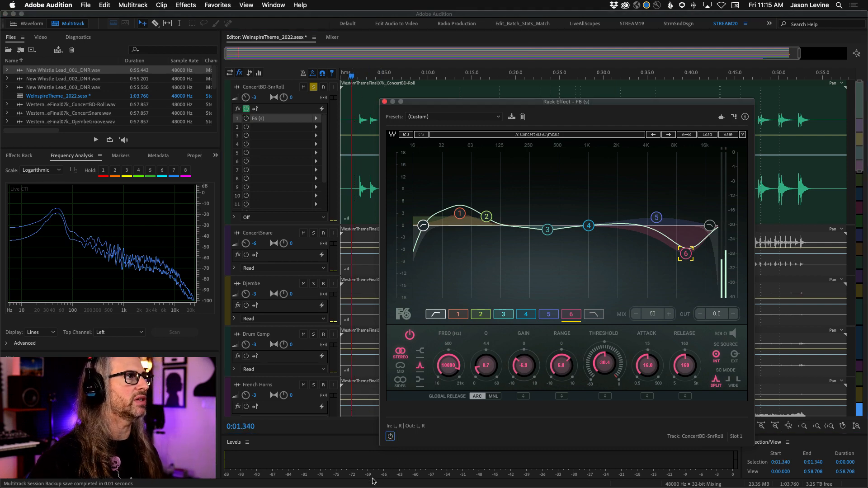
pyautogui.press('space')
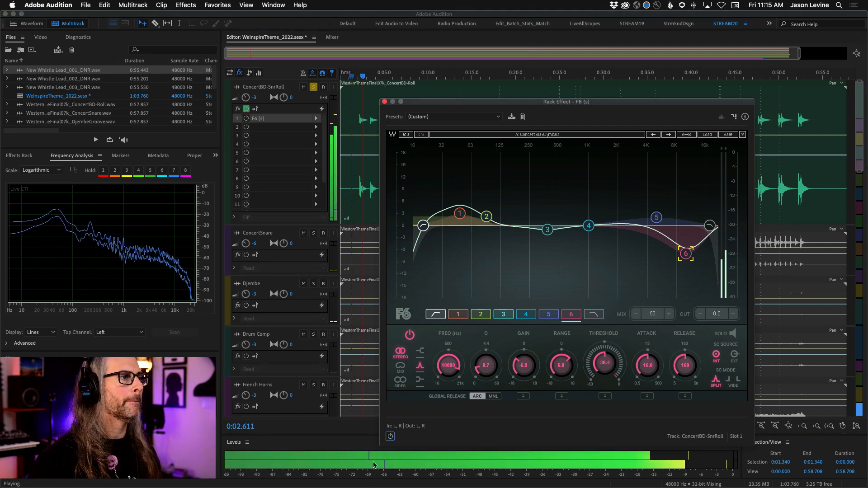
pyautogui.click(390, 437)
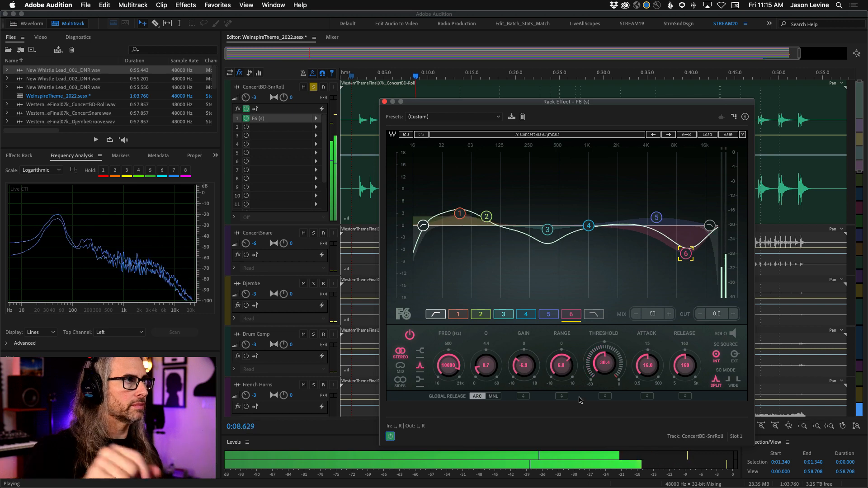
pyautogui.moveTo(478, 102); pyautogui.dragTo(481, 75)
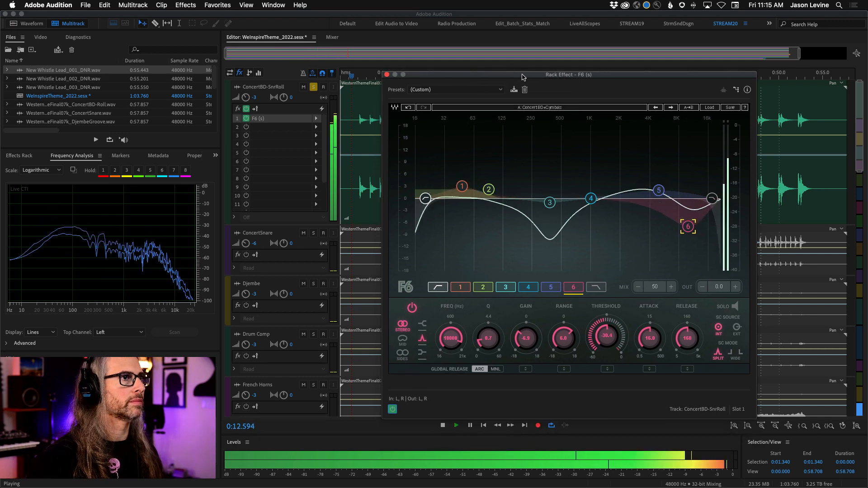
pyautogui.click(392, 410)
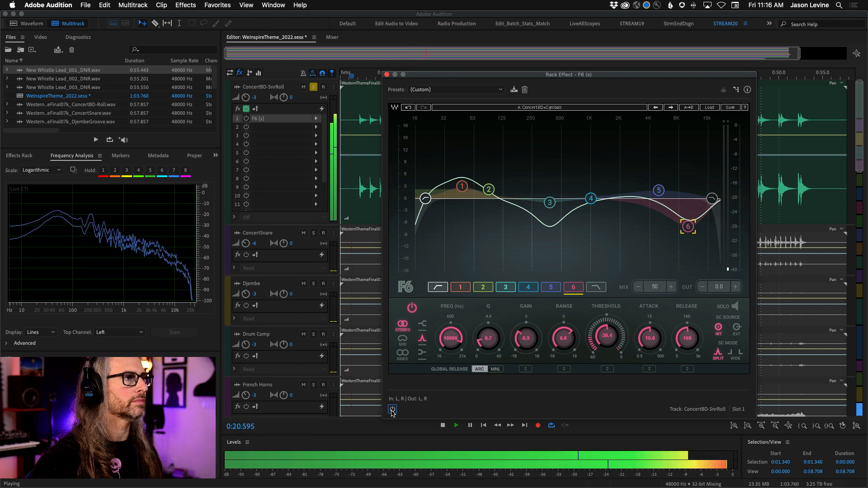
pyautogui.click(392, 410)
# Step: Set the gain of F6 band 1 to 6.0 during playback, and stop playback
pyautogui.click(459, 287)
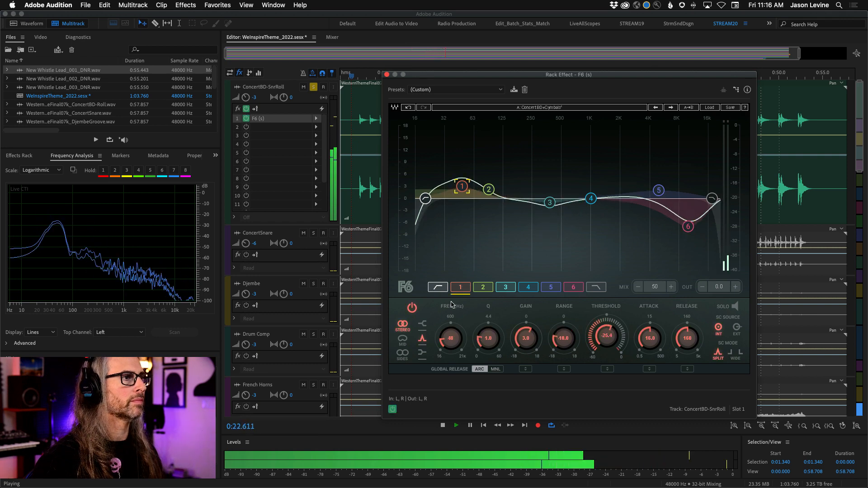
pyautogui.moveTo(525, 338); pyautogui.dragTo(525, 327)
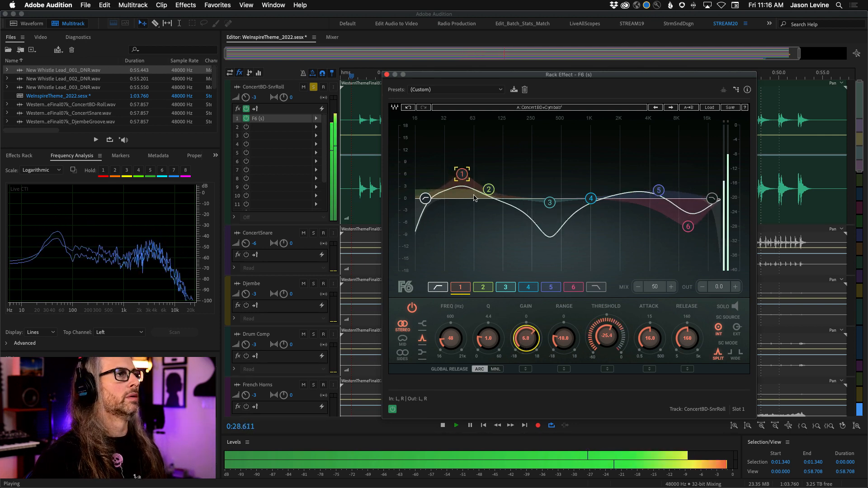
pyautogui.moveTo(515, 75); pyautogui.dragTo(278, 79)
pyautogui.press('space')
# Step: Play the loud ending of the ConcertBD-SnrRoll track from 0:38.400, and replay the hits around 0:45 to check the boosted low band
pyautogui.click(677, 73)
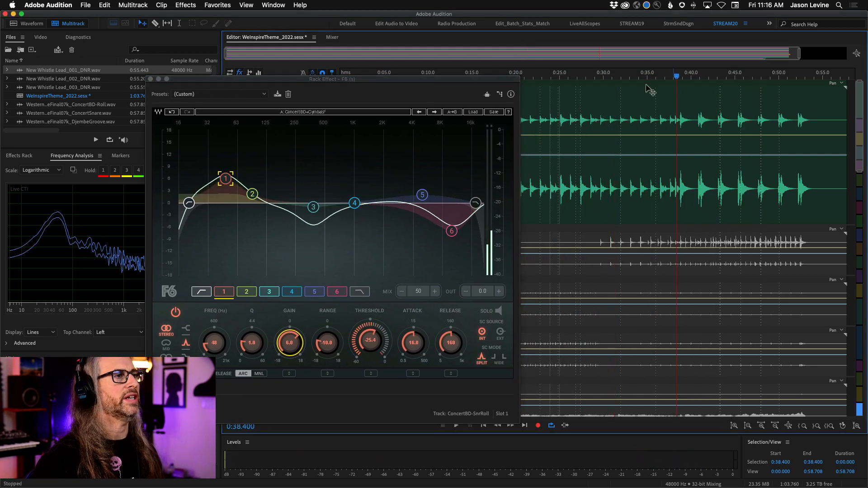
pyautogui.press('space')
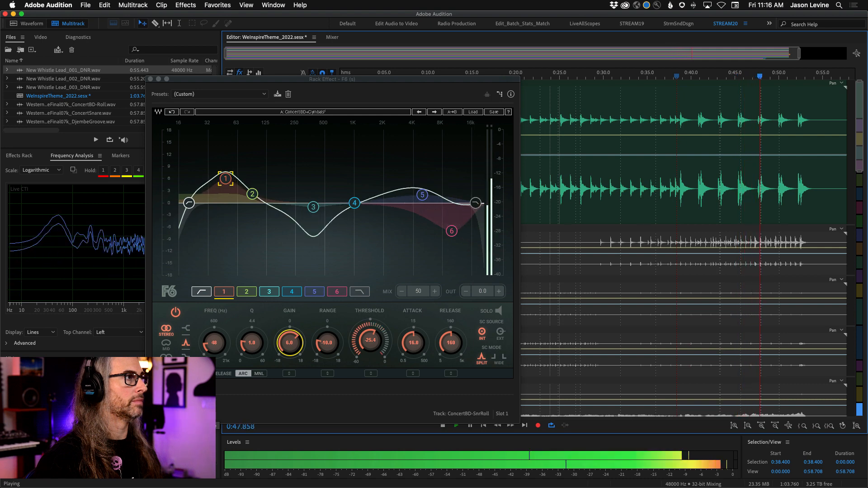
pyautogui.press('space')
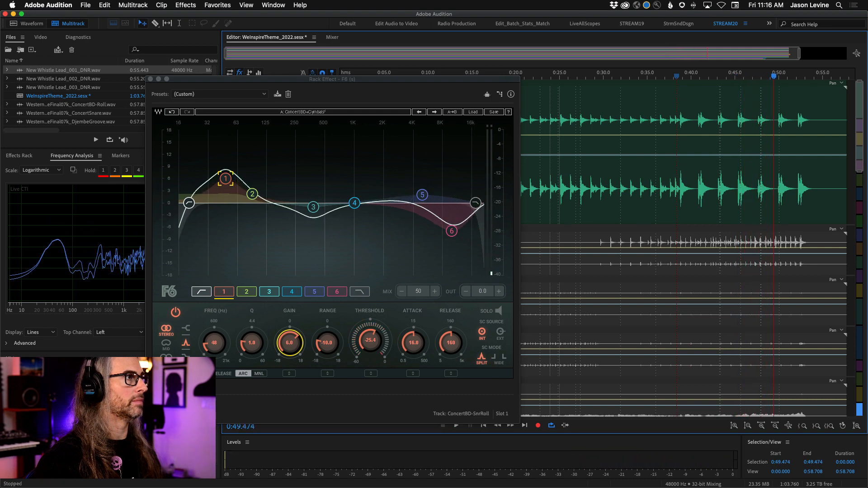
pyautogui.press('space')
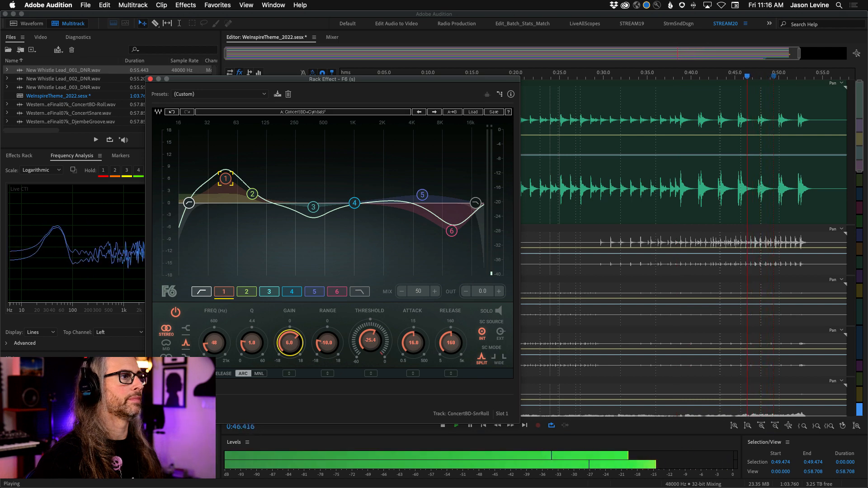
pyautogui.press('space')
pyautogui.press('space')
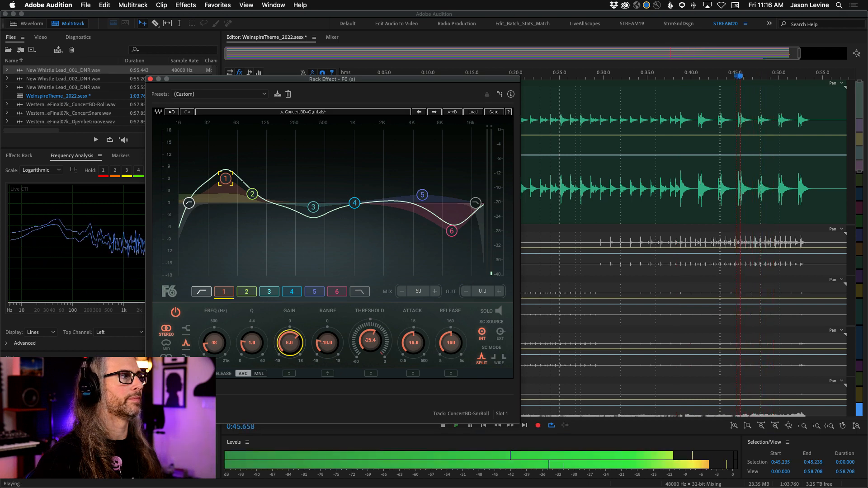
# Step: Replay the loud bass drum hits from about 0:45 to 0:49 several times to check the boosted low band
pyautogui.press('space')
pyautogui.press('space')
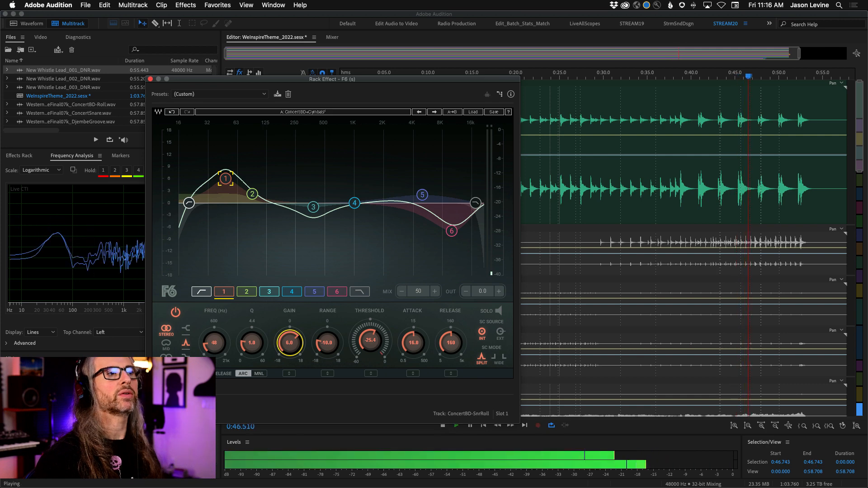
pyautogui.press('space')
pyautogui.press('space')
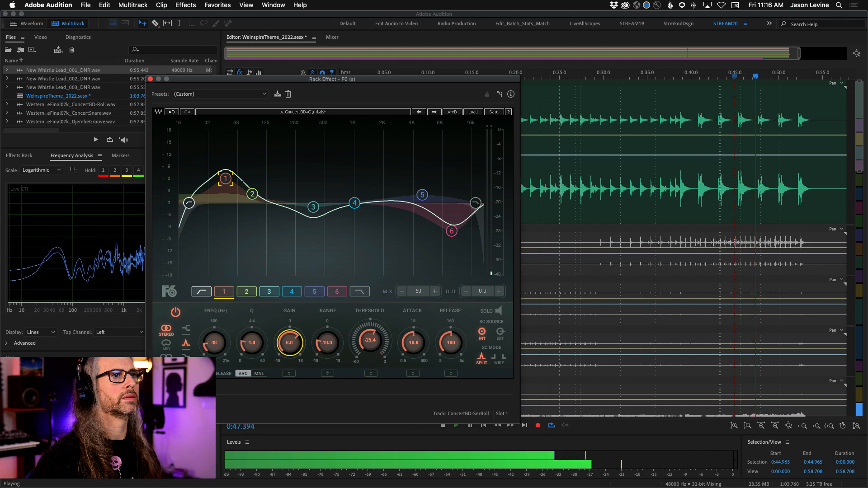
pyautogui.press('space')
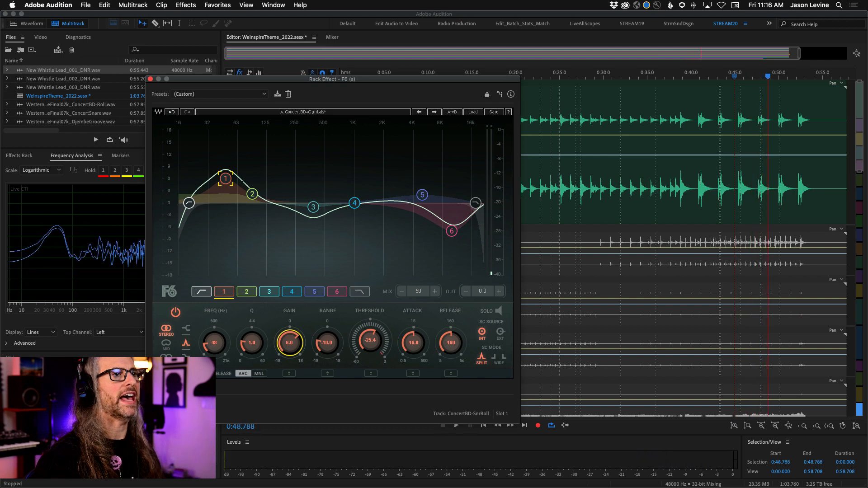
pyautogui.press('space')
pyautogui.press('space')
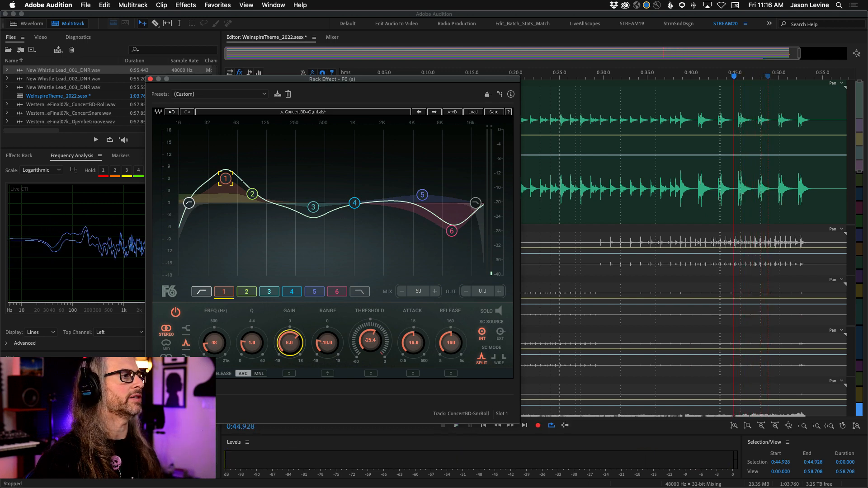
pyautogui.press('space')
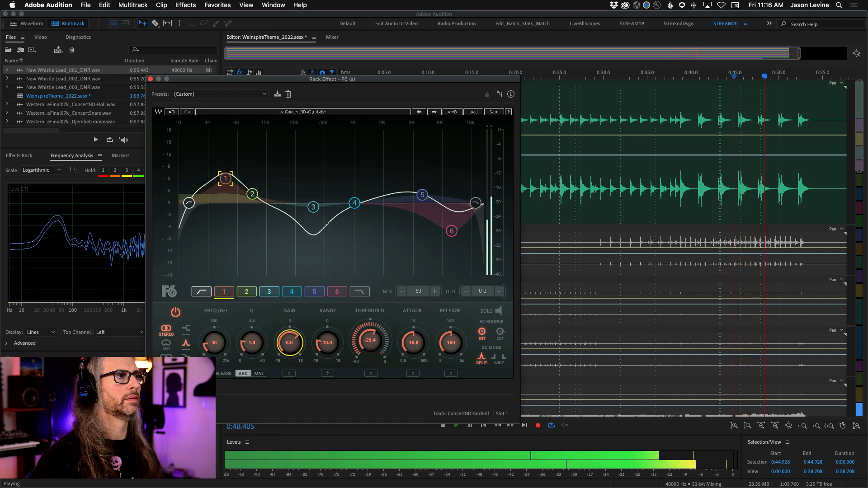
pyautogui.press('space')
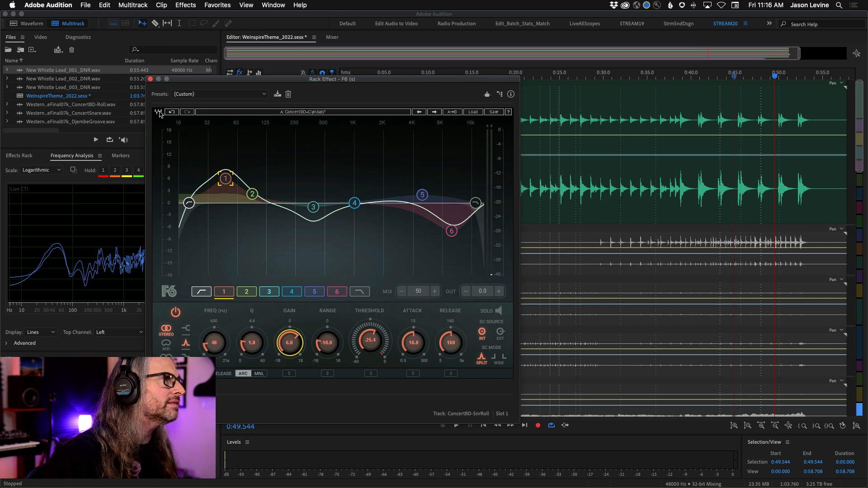
# Step: Load the Concert BD user preset in the F6 on the ConcertBD-SnrRoll track, and close the effect window
pyautogui.click(471, 116)
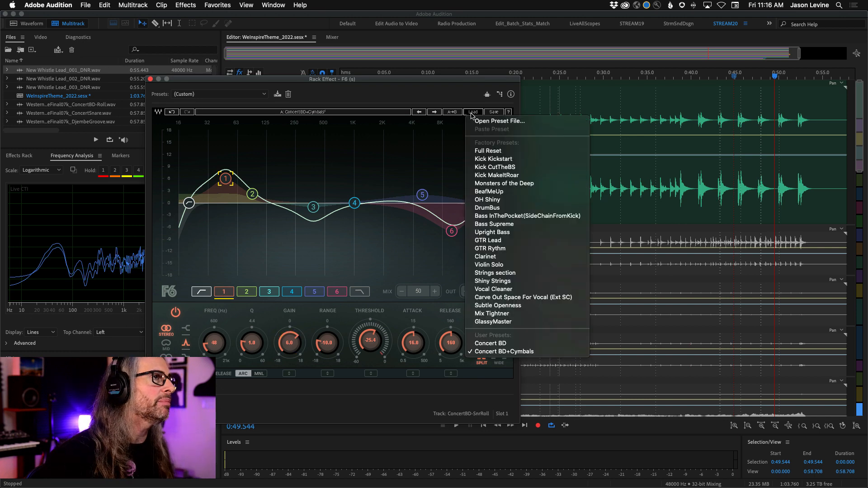
pyautogui.click(532, 347)
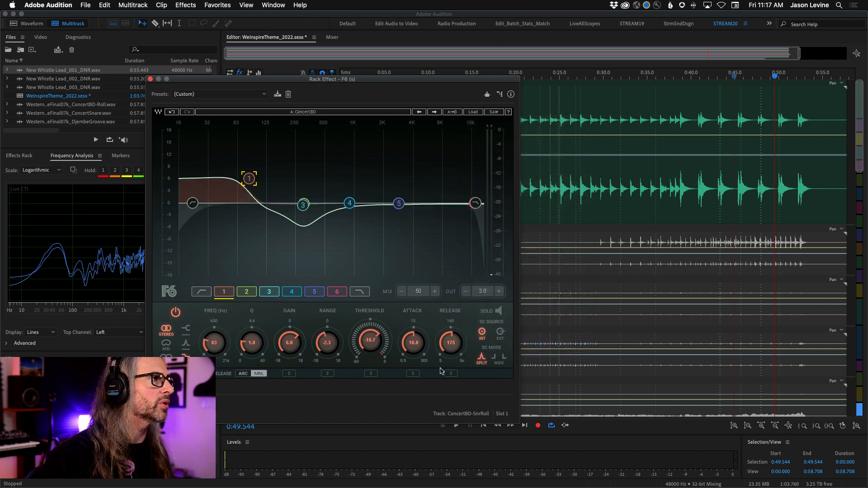
pyautogui.moveTo(329, 82); pyautogui.dragTo(541, 43)
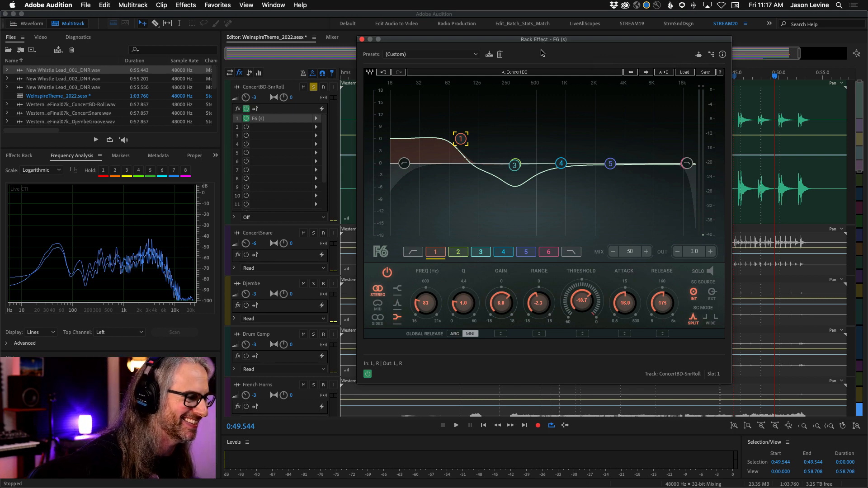
pyautogui.click(361, 40)
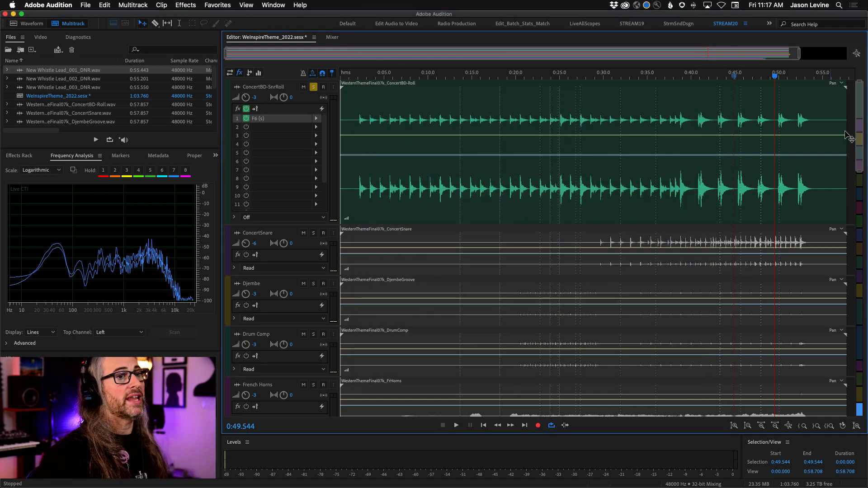
# Step: Reduce the track heights to fit the whole session, enlarge the Pizzicato Chamber track, and solo it
pyautogui.moveTo(859, 171); pyautogui.dragTo(863, 487)
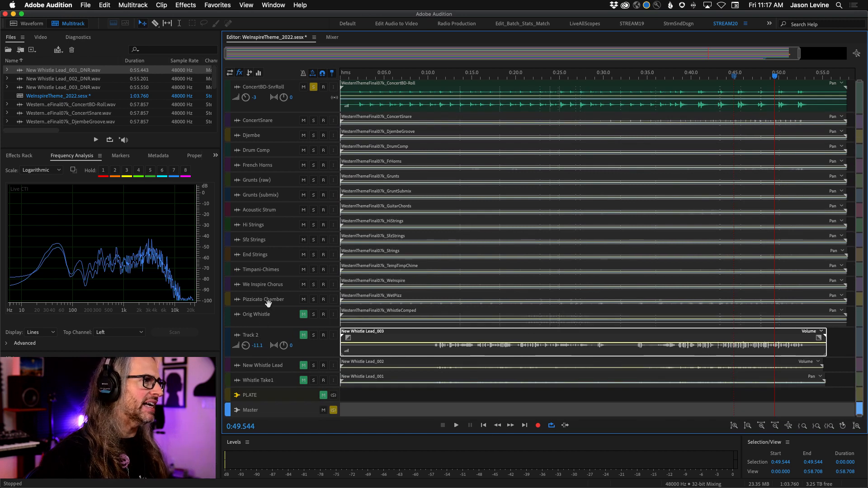
pyautogui.moveTo(271, 307); pyautogui.dragTo(269, 391)
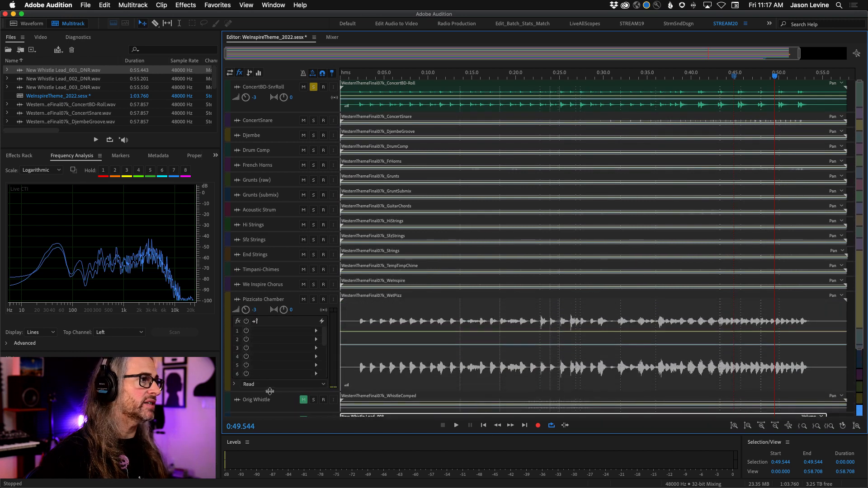
pyautogui.click(314, 300)
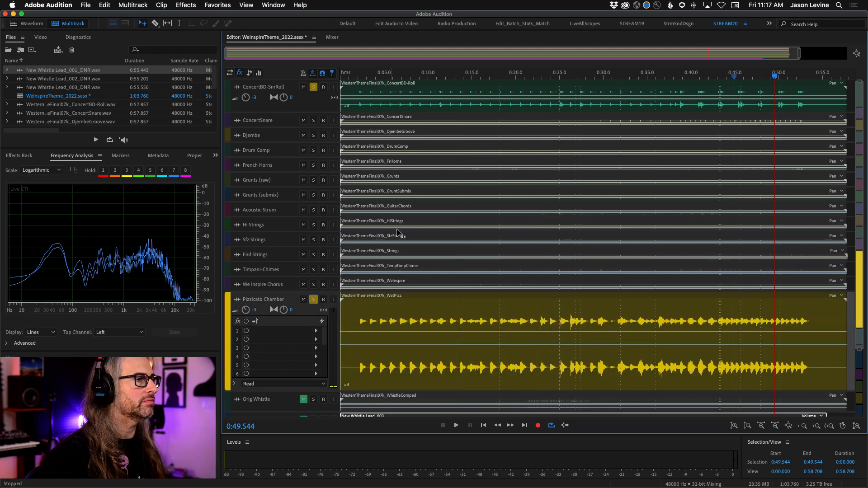
# Step: Unsolo ConcertBD-SnrRoll and play Pizzicato Chamber alone from 0:01.237, continuing the playback from 0:12.188
pyautogui.click(352, 76)
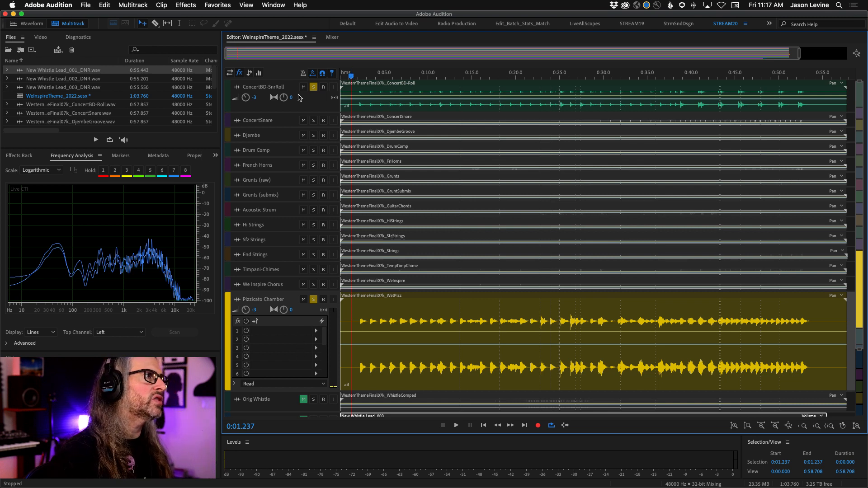
pyautogui.click(312, 88)
pyautogui.press('space')
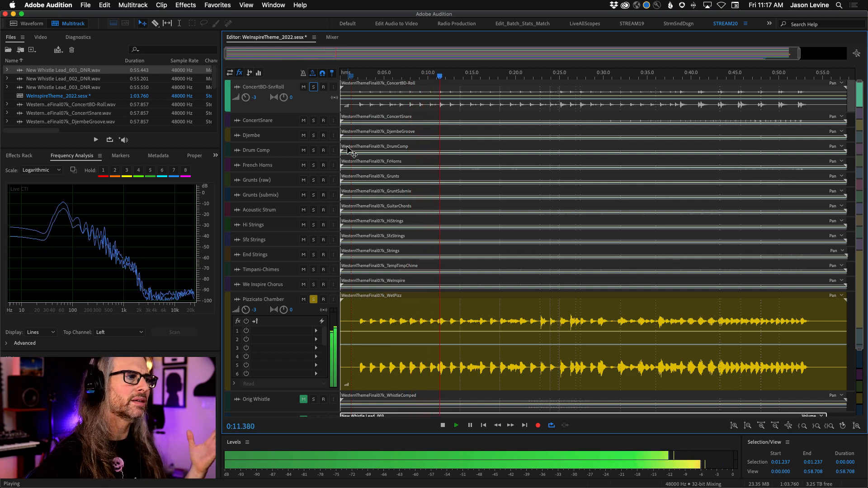
pyautogui.press('space')
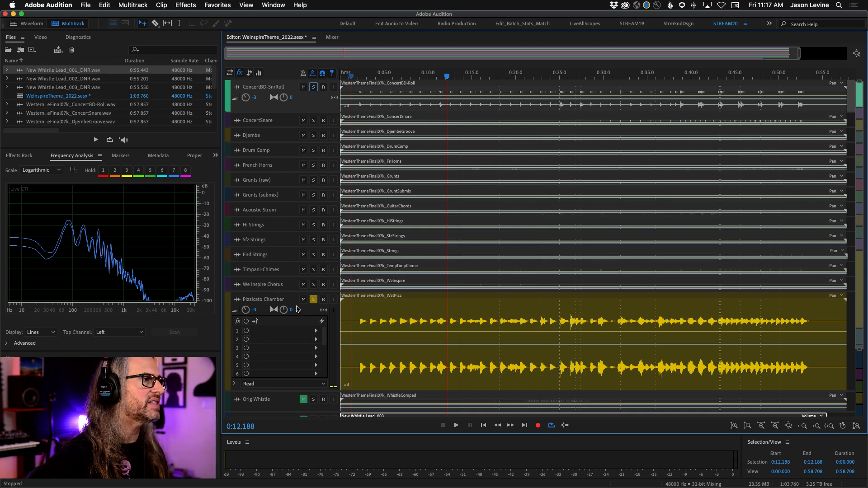
pyautogui.press('space')
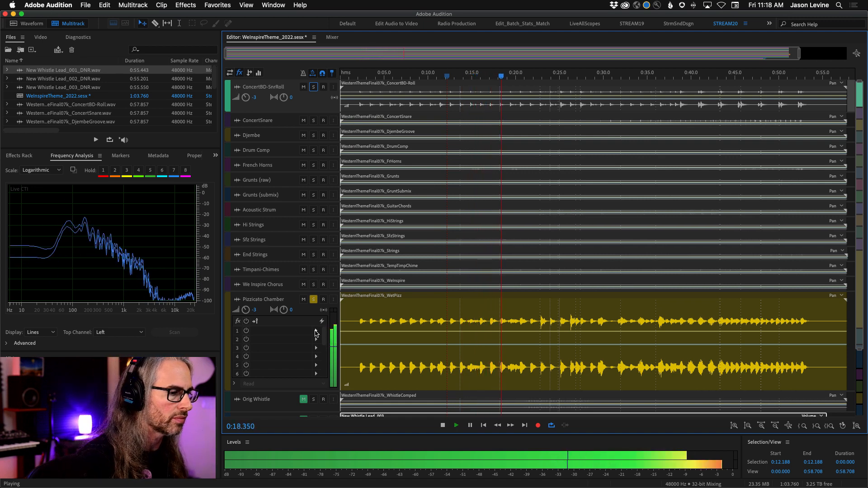
pyautogui.press('space')
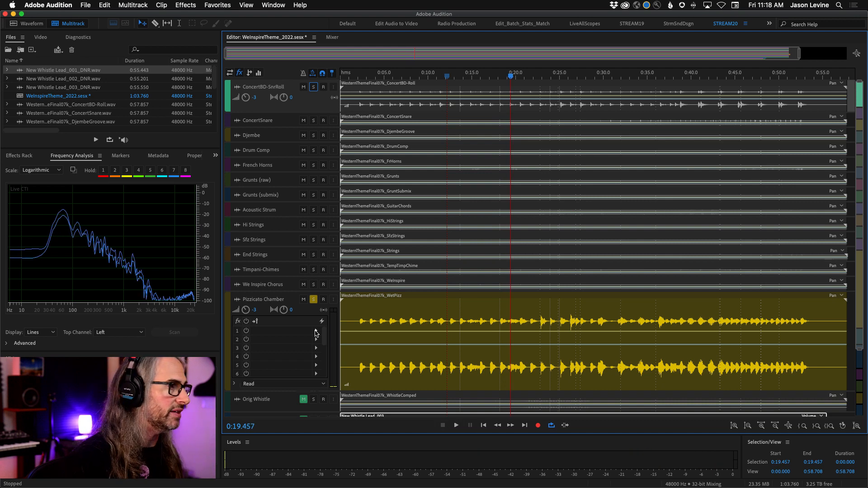
# Step: Insert the Waves PuigChild 670 (s) AU effect in slot 1 of the Pizzicato Chamber track, and move its window clear of the rack
pyautogui.click(316, 332)
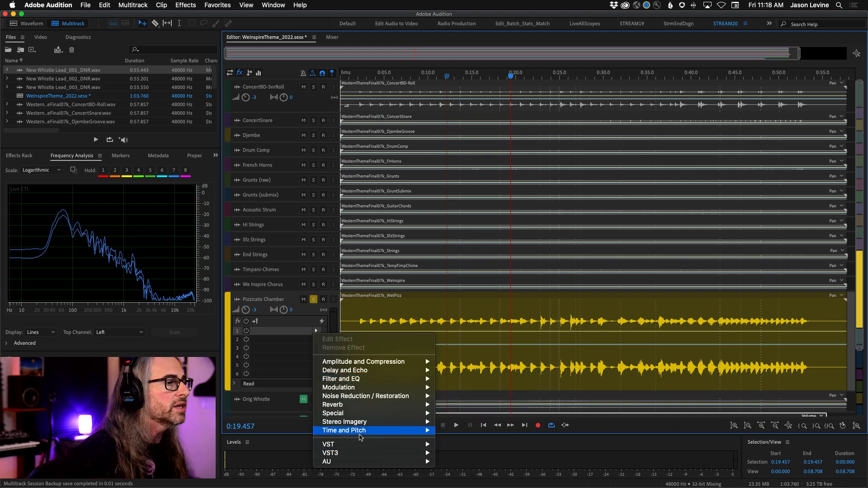
pyautogui.moveTo(360, 461)
pyautogui.moveTo(478, 473)
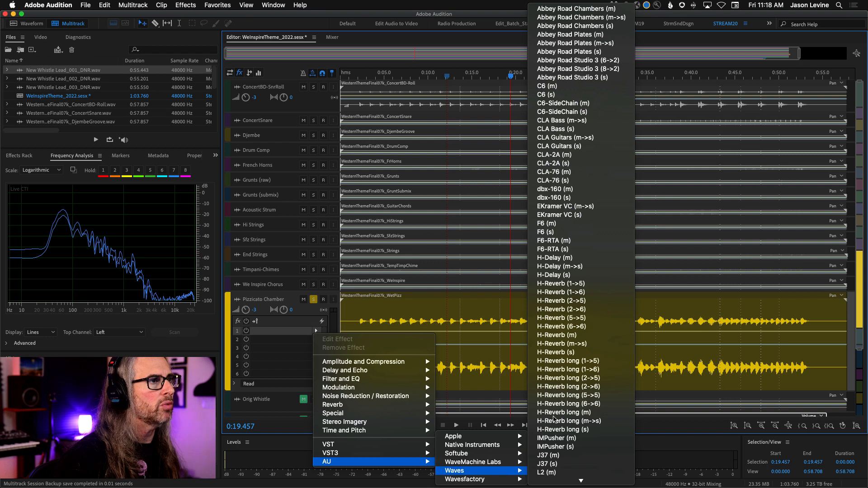
pyautogui.scroll(-10, 561, 357)
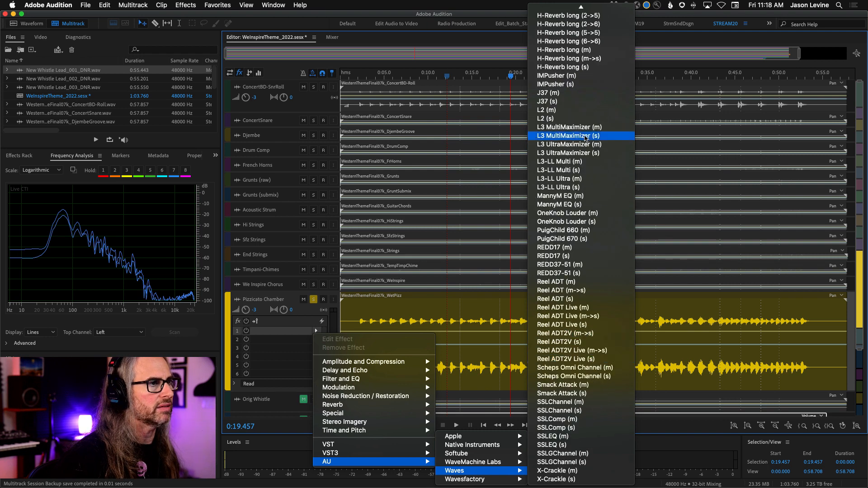
pyautogui.click(616, 242)
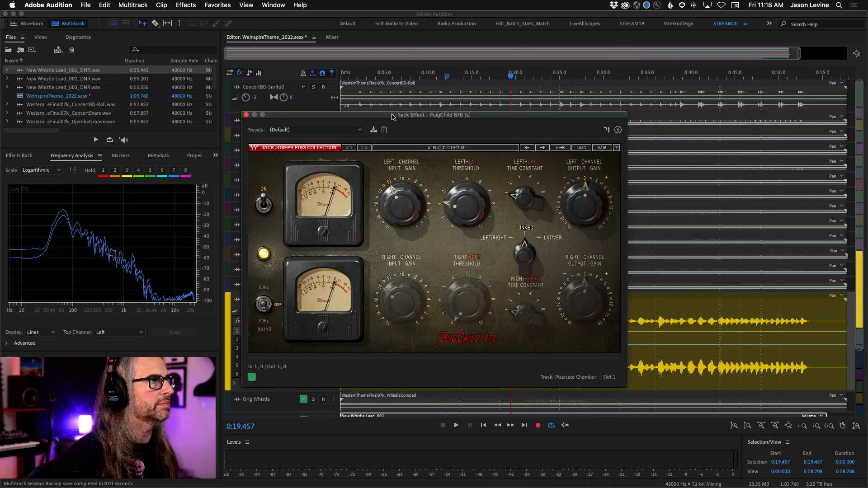
pyautogui.moveTo(392, 117); pyautogui.dragTo(527, 16)
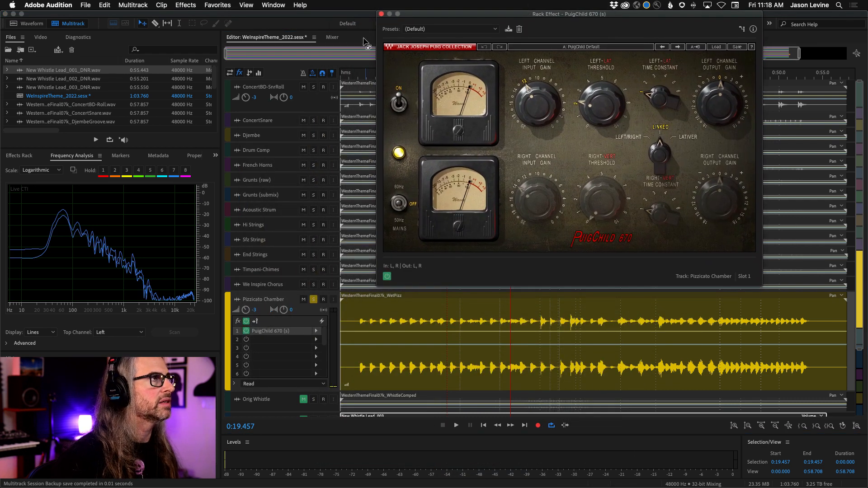
# Step: Solo ConcertBD-SnrRoll alongside Pizzicato Chamber, enlarge its track to show its effects rack, and play both from 0:01.855
pyautogui.moveTo(361, 75); pyautogui.dragTo(356, 74)
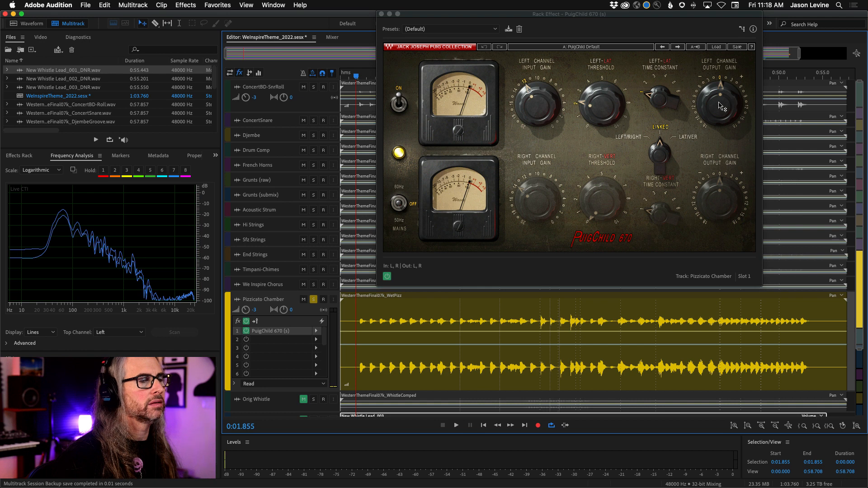
pyautogui.moveTo(719, 107)
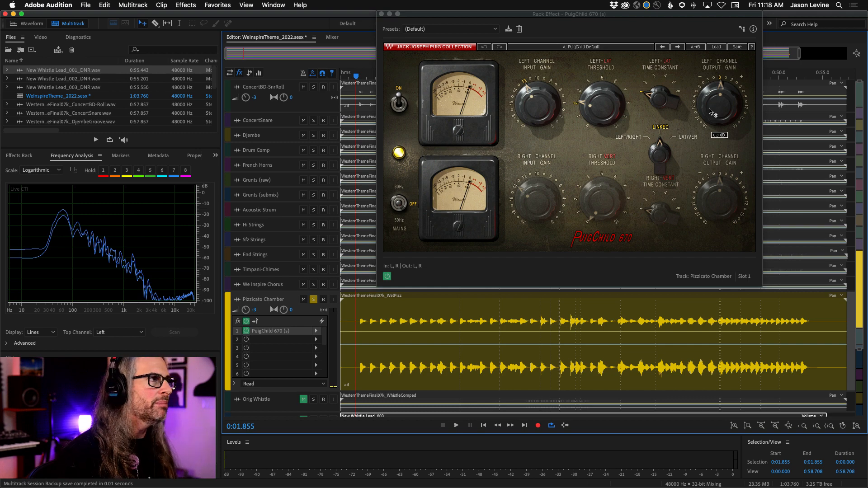
pyautogui.moveTo(496, 16); pyautogui.dragTo(529, 76)
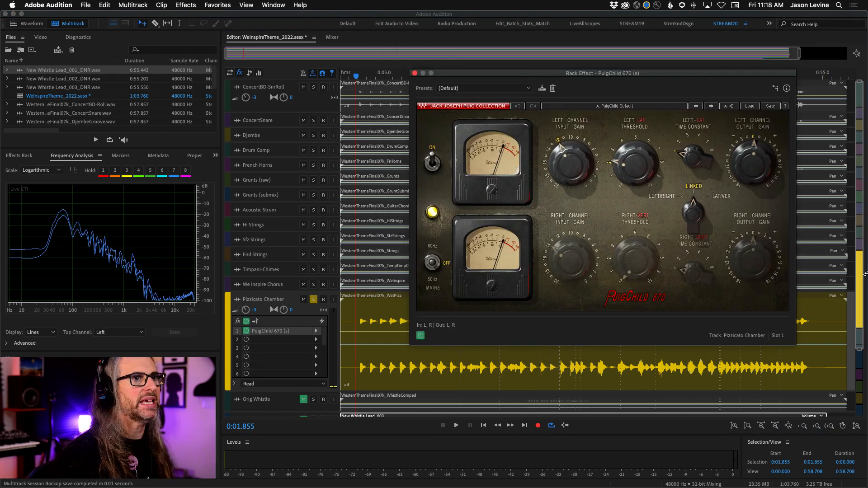
pyautogui.click(314, 87)
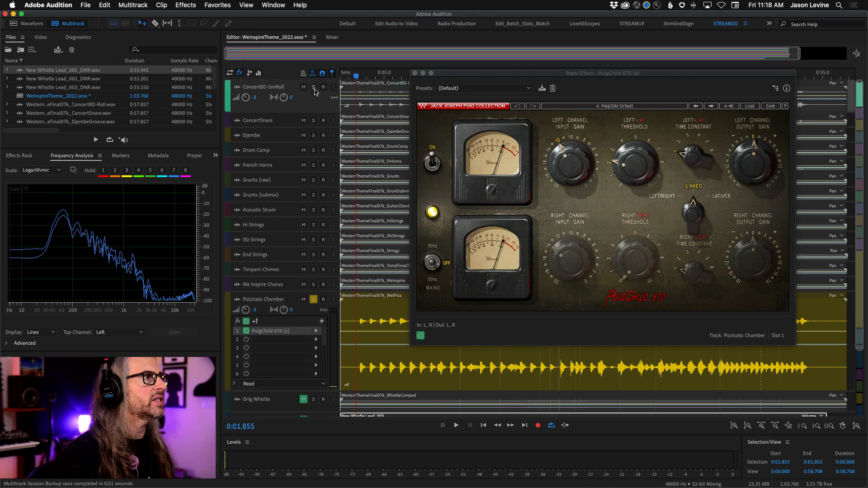
pyautogui.click(286, 117)
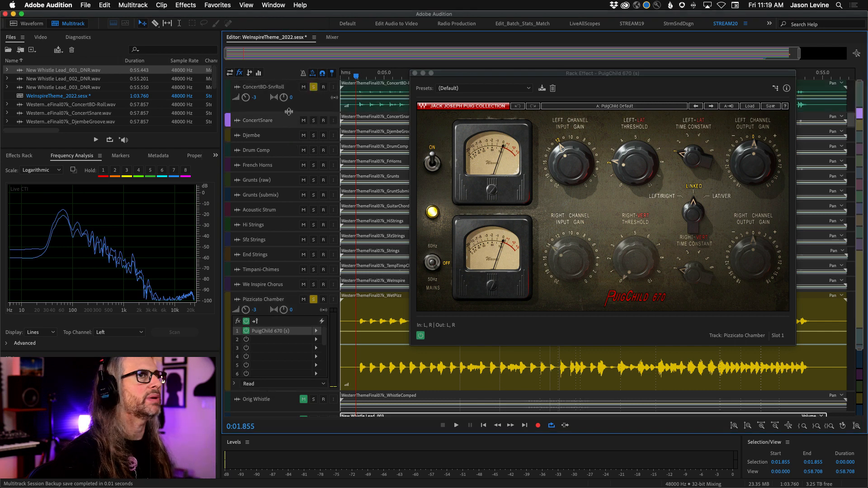
pyautogui.moveTo(288, 111); pyautogui.dragTo(290, 134)
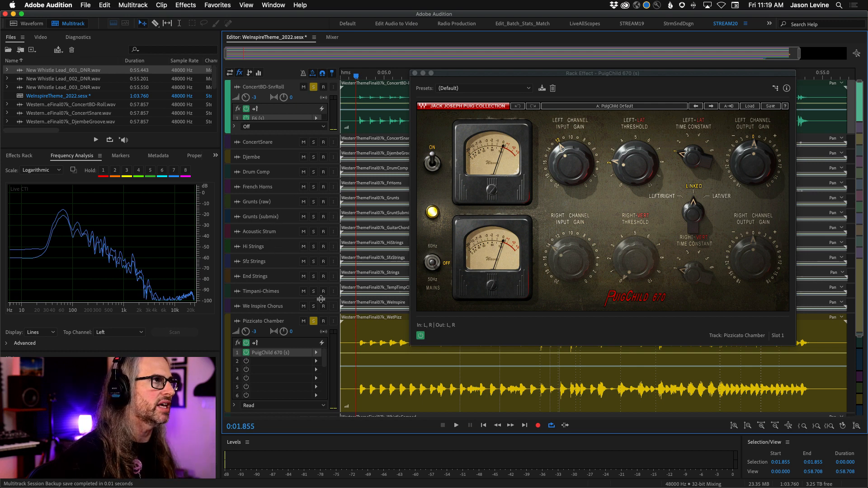
pyautogui.press('space')
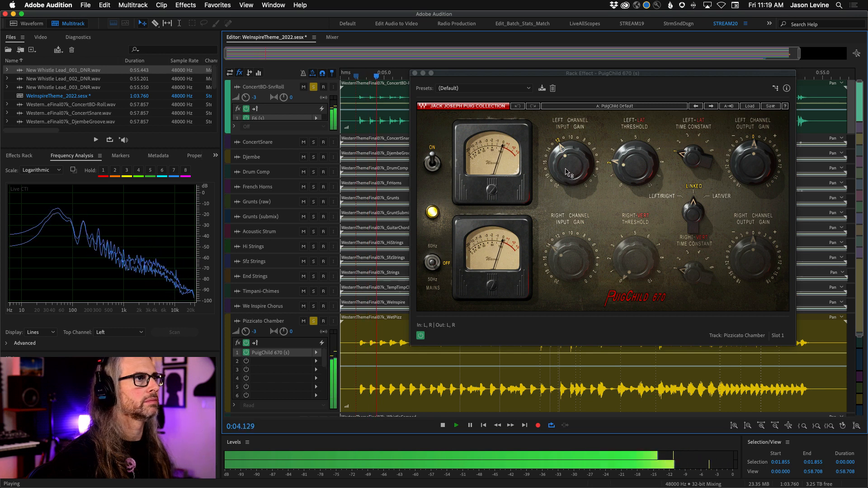
# Step: Raise the PuigChild 670's left-channel input gain and threshold, and advance its left time constant two positions while Pizzicato Chamber plays
pyautogui.moveTo(567, 173); pyautogui.dragTo(567, 153)
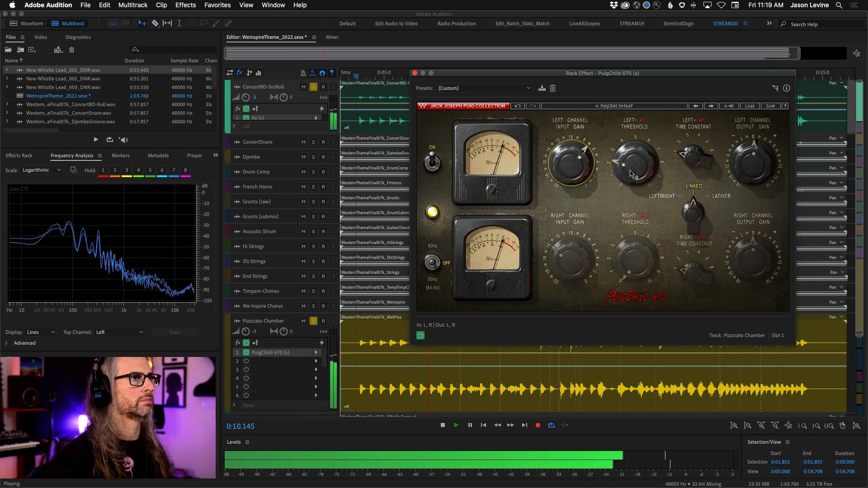
pyautogui.moveTo(633, 174); pyautogui.dragTo(633, 145)
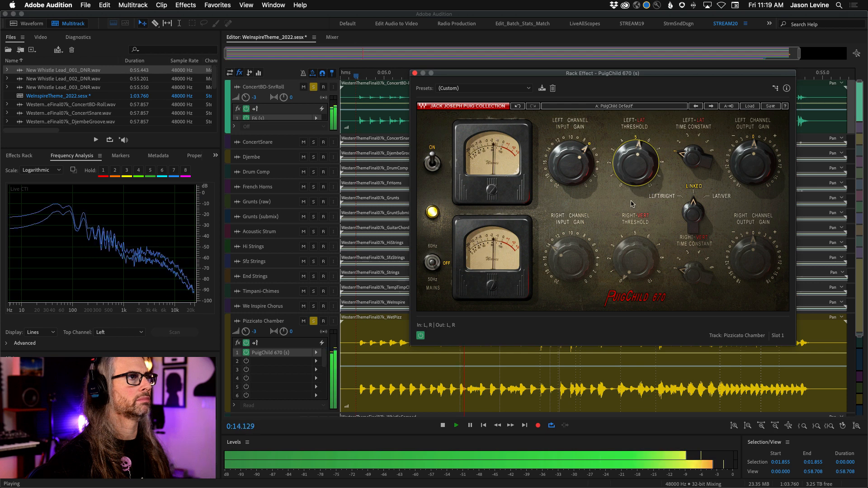
pyautogui.click(686, 152)
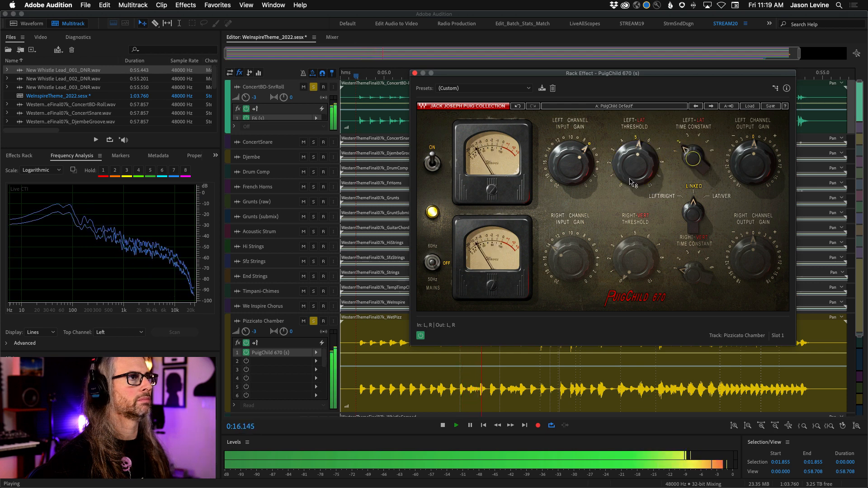
pyautogui.click(689, 158)
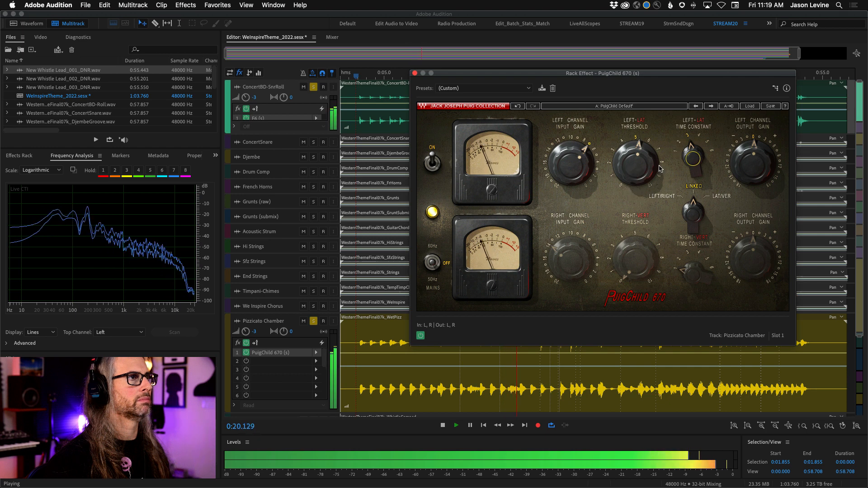
# Step: Reduce the PuigChild 670's left-channel threshold slightly and turn down its left-channel output gain a little
pyautogui.click(631, 167)
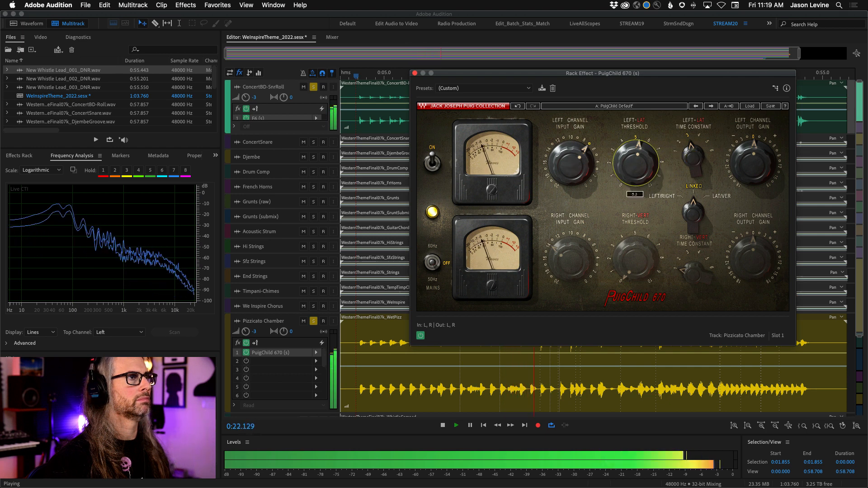
pyautogui.moveTo(631, 167); pyautogui.dragTo(631, 168)
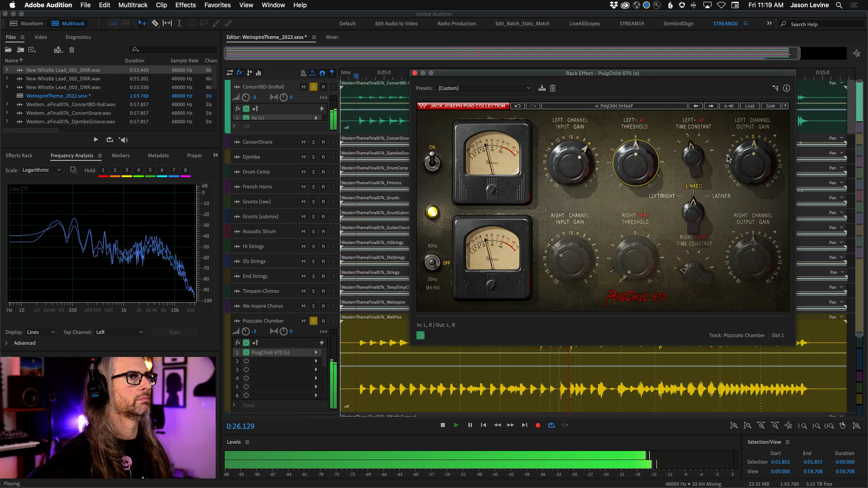
pyautogui.moveTo(751, 166); pyautogui.dragTo(752, 174)
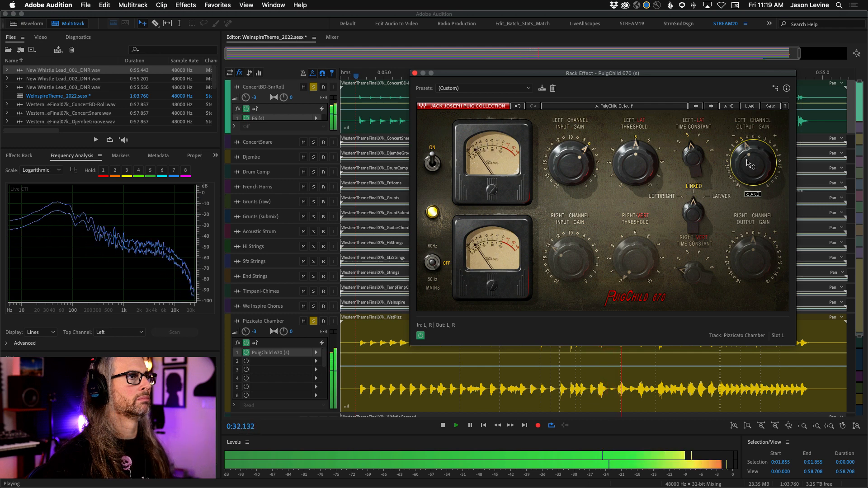
# Step: Compare the playback with the PuigChild 670 bypassed, stop it, close the effect window, and switch the effect back on
pyautogui.click(420, 336)
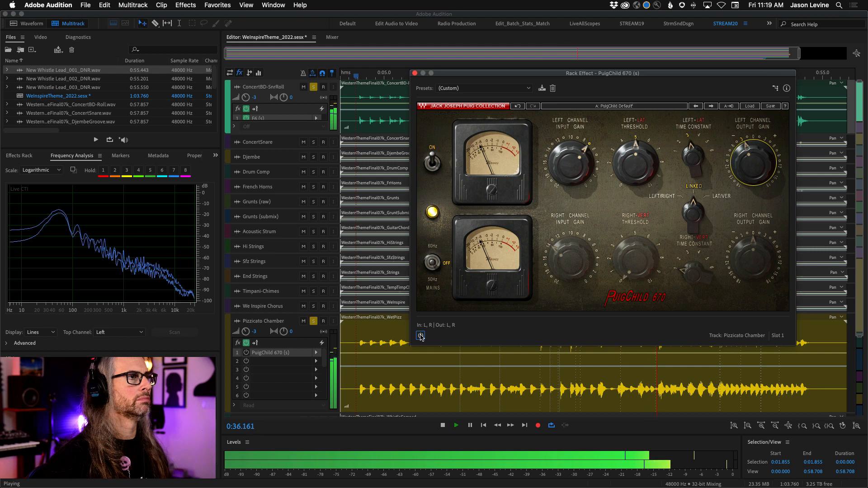
pyautogui.press('space')
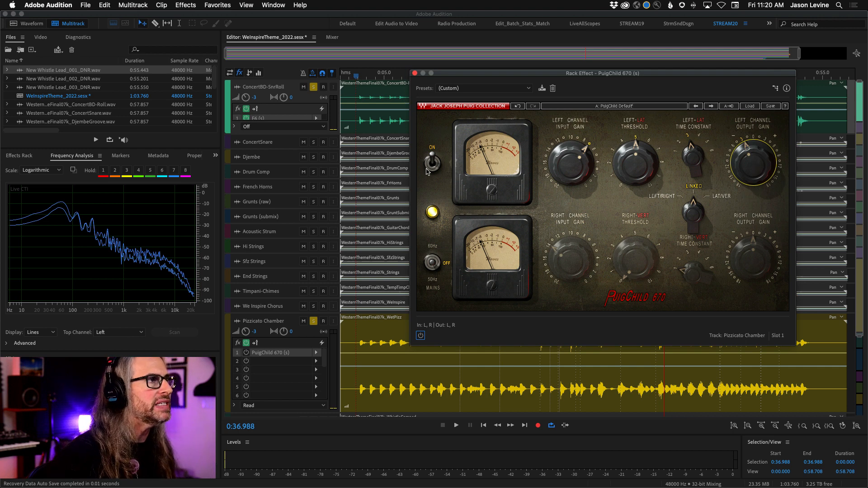
pyautogui.click(415, 74)
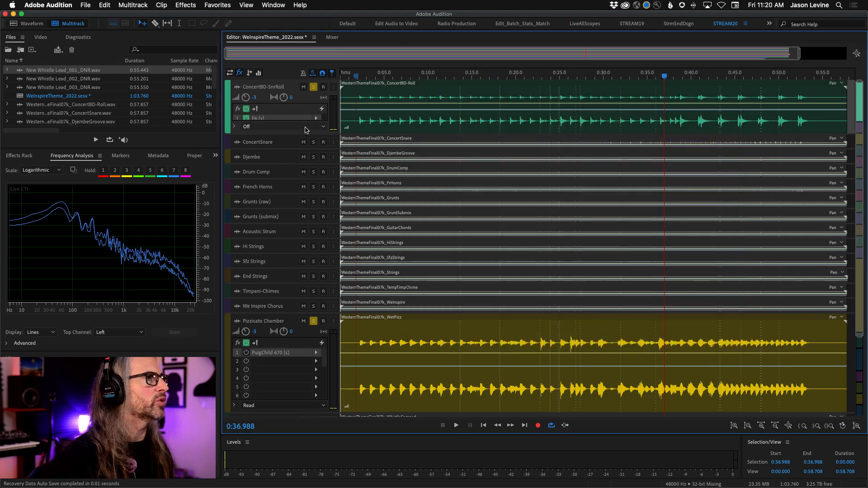
pyautogui.moveTo(292, 148); pyautogui.dragTo(299, 173)
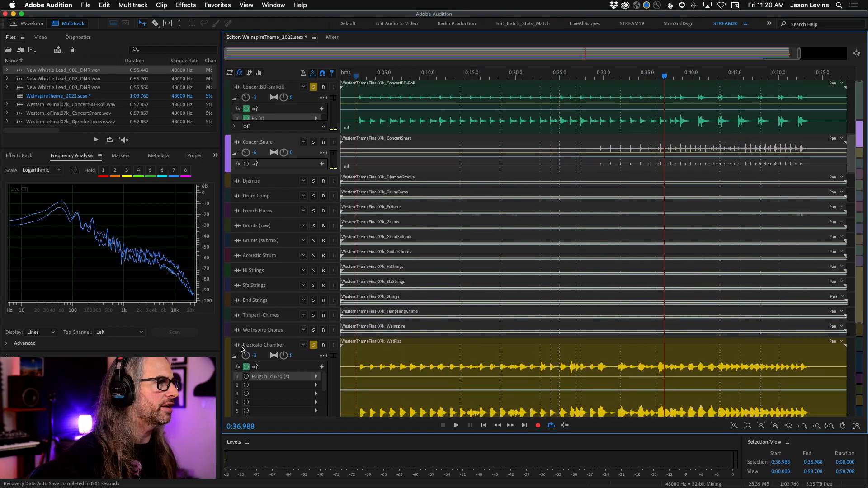
pyautogui.click(246, 376)
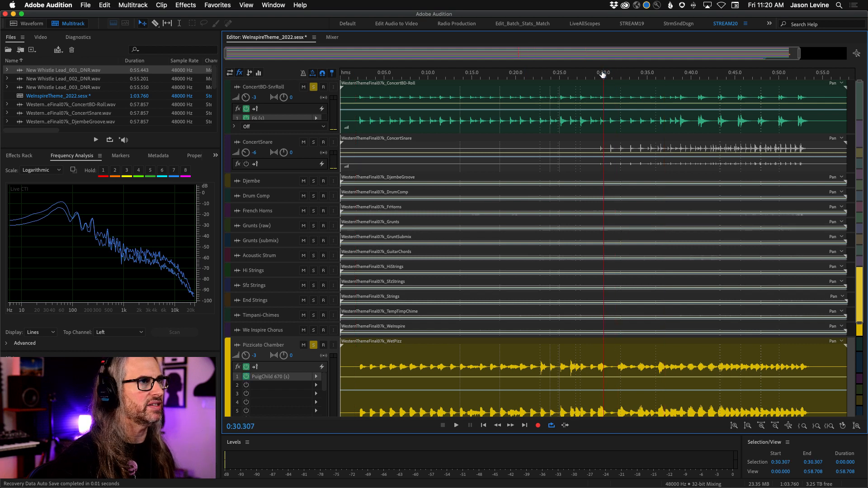
# Step: Solo ConcertSnare alongside the soloed tracks, play from 0:29.277, and enlarge its track to show its effects rack
pyautogui.click(314, 143)
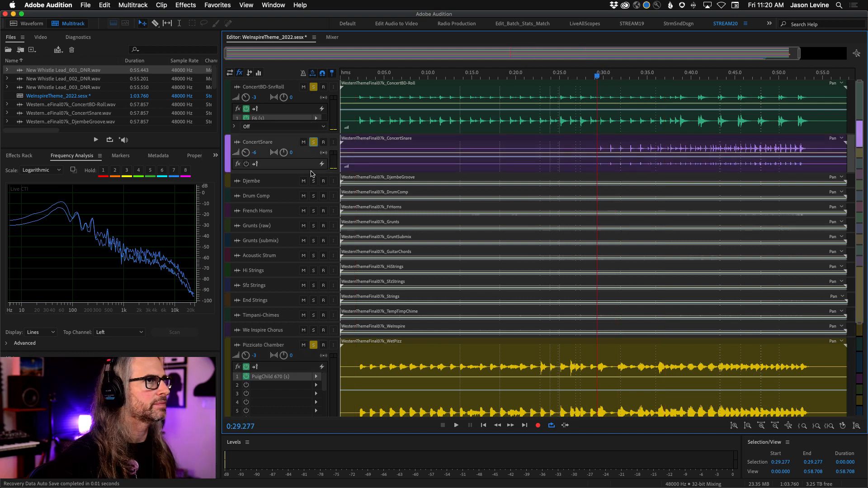
pyautogui.press('space')
pyautogui.moveTo(309, 174); pyautogui.dragTo(332, 229)
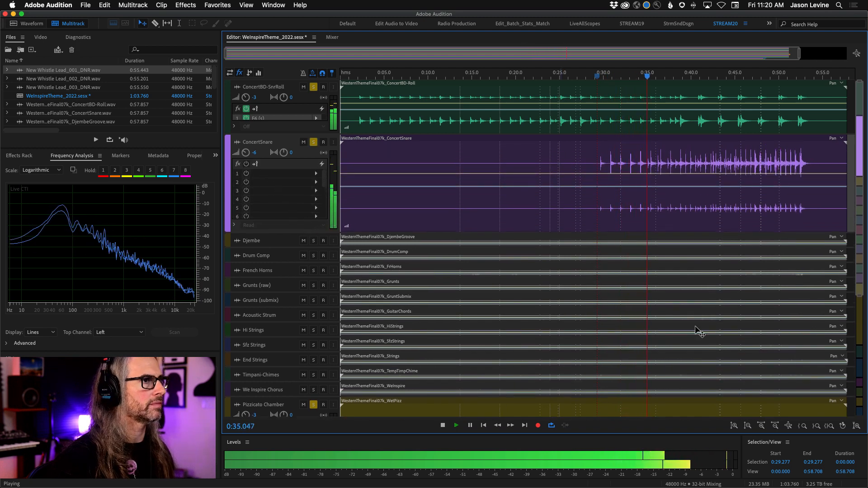
# Step: Look at the Pizzicato Chamber track EQ during playback, close it, restore the track effects view, and stop playback
pyautogui.scroll(-3, 860, 347)
pyautogui.scroll(-2, 861, 347)
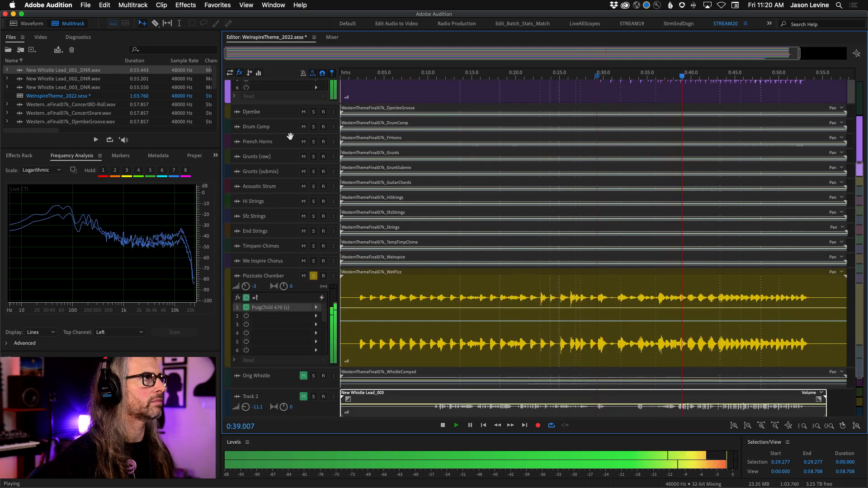
pyautogui.click(259, 73)
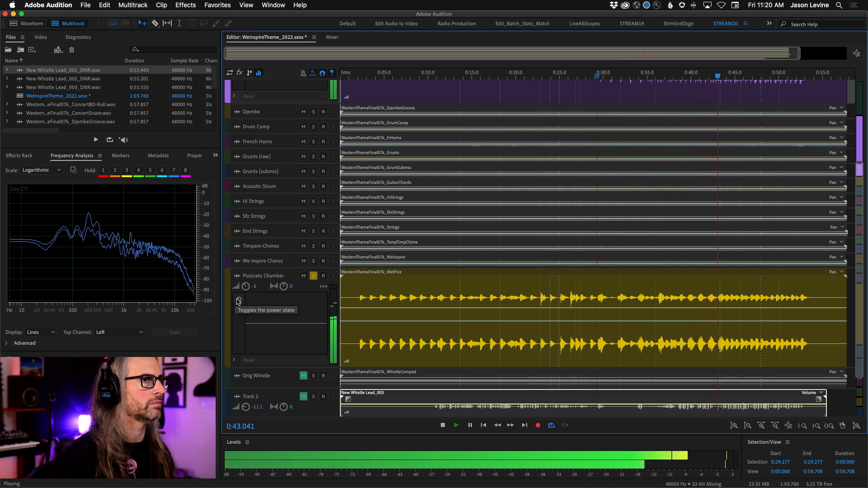
pyautogui.doubleClick(284, 307)
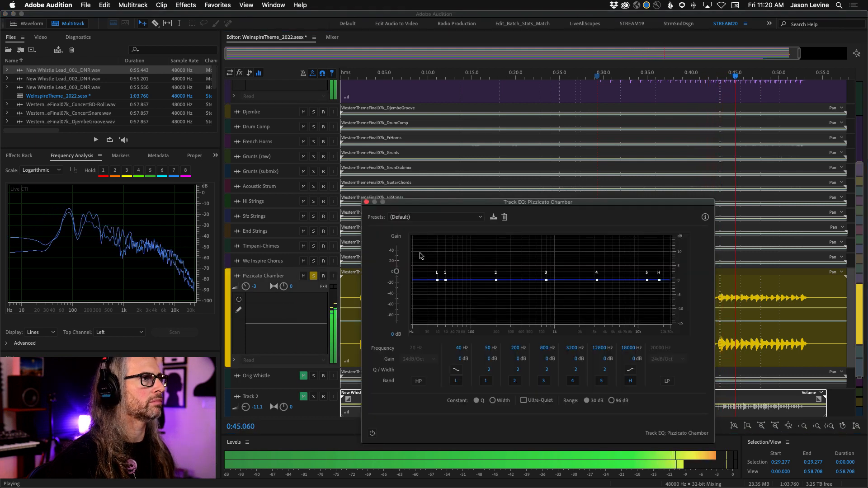
pyautogui.click(367, 203)
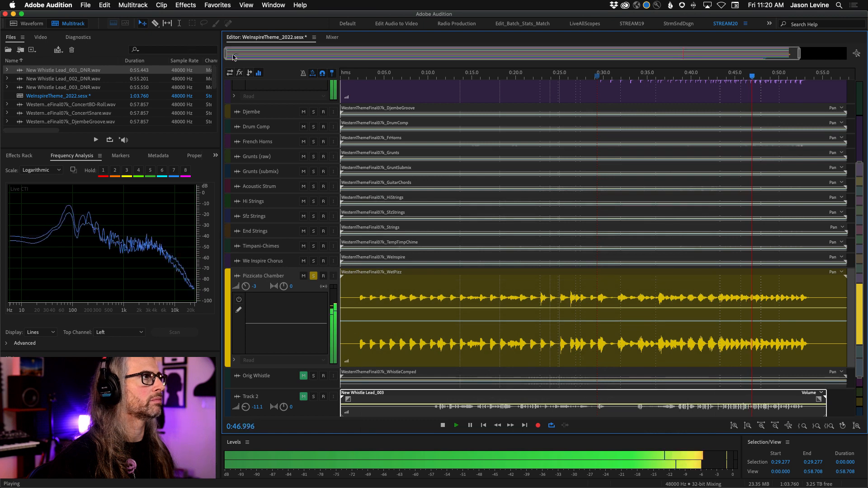
pyautogui.click(239, 72)
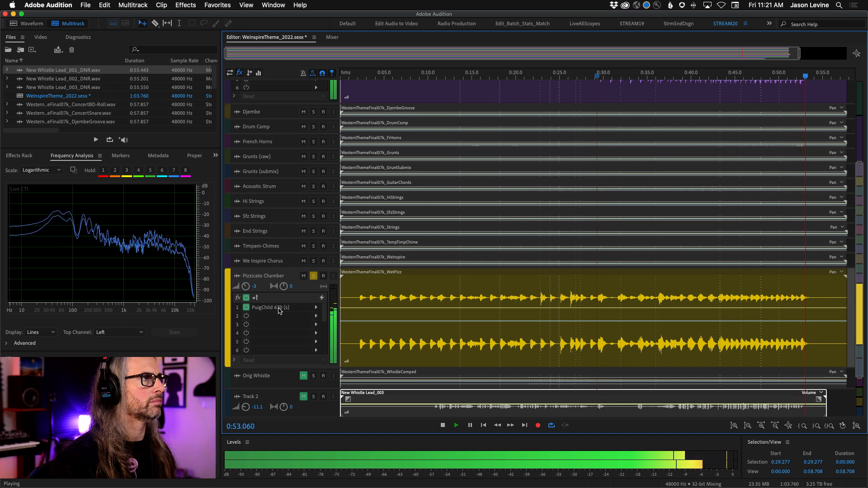
pyautogui.press('space')
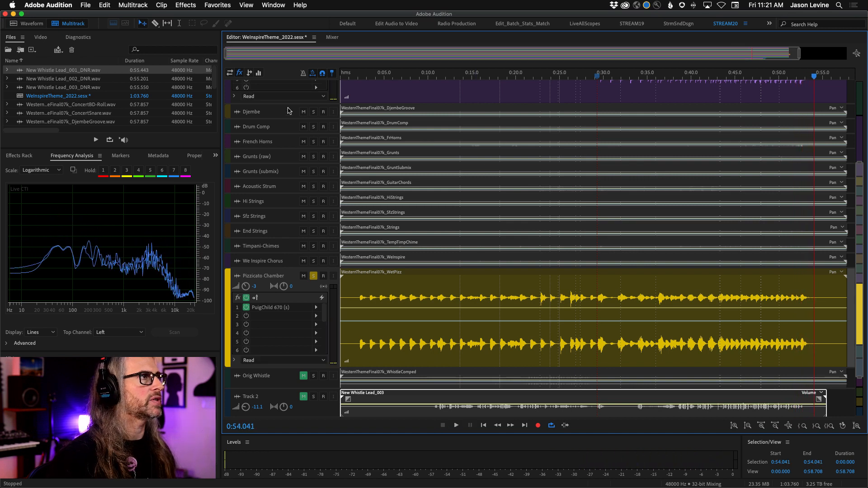
# Step: Enlarge the Djembe track, solo it alongside the other soloed tracks, and play the mix from 0:20.102
pyautogui.click(311, 118)
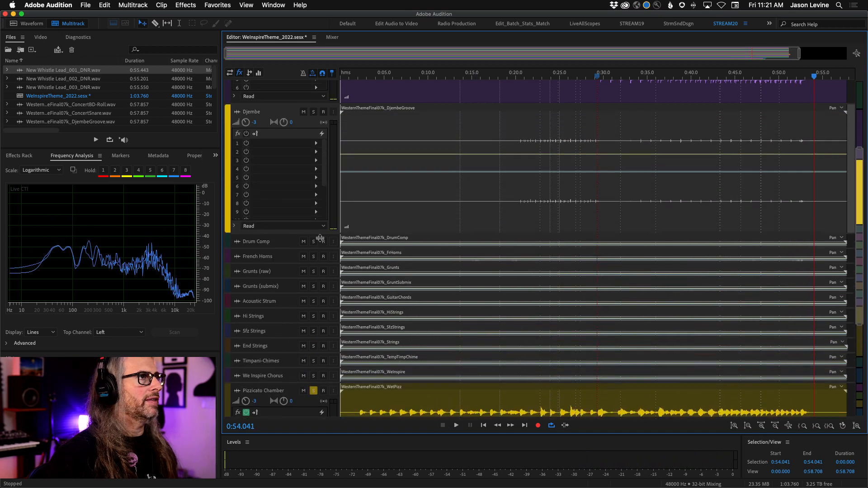
pyautogui.click(523, 75)
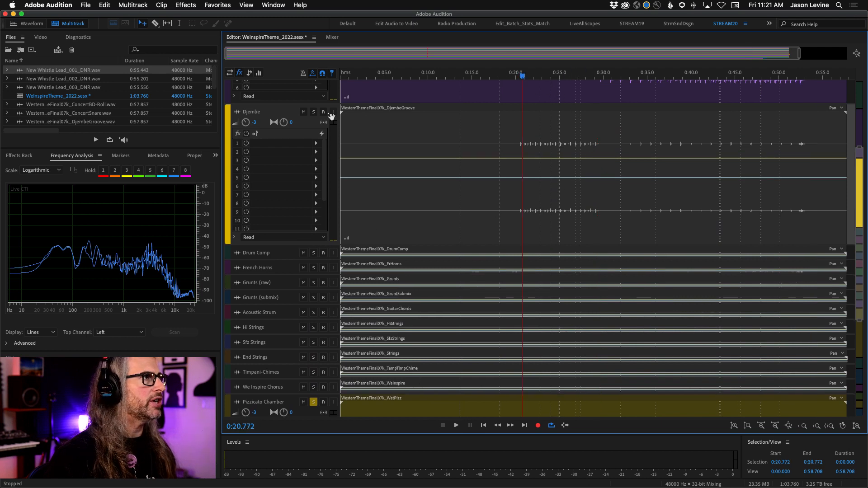
pyautogui.click(313, 112)
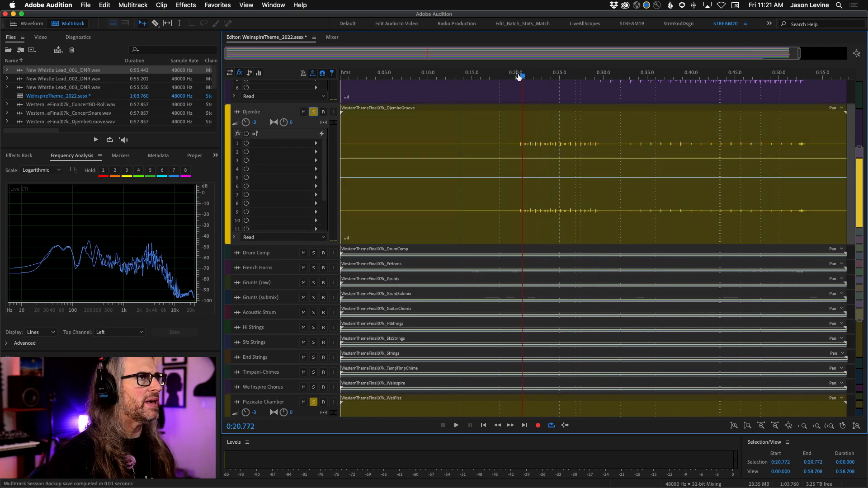
pyautogui.click(516, 75)
pyautogui.press('space')
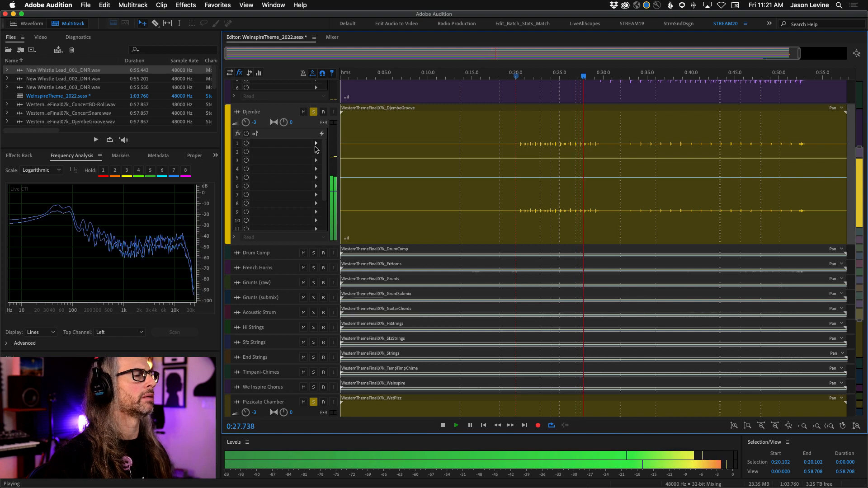
pyautogui.press('space')
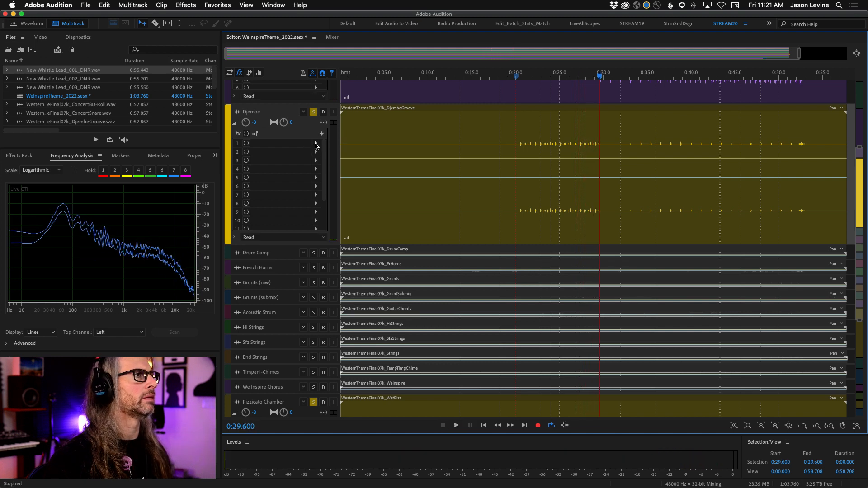
# Step: Solo Djembe exclusively and play it alone from 0:20.256, stopping after its opening groove
pyautogui.keyDown('super'); pyautogui.click(313, 112); pyautogui.keyUp('super')
pyautogui.click(518, 78)
pyautogui.press('space')
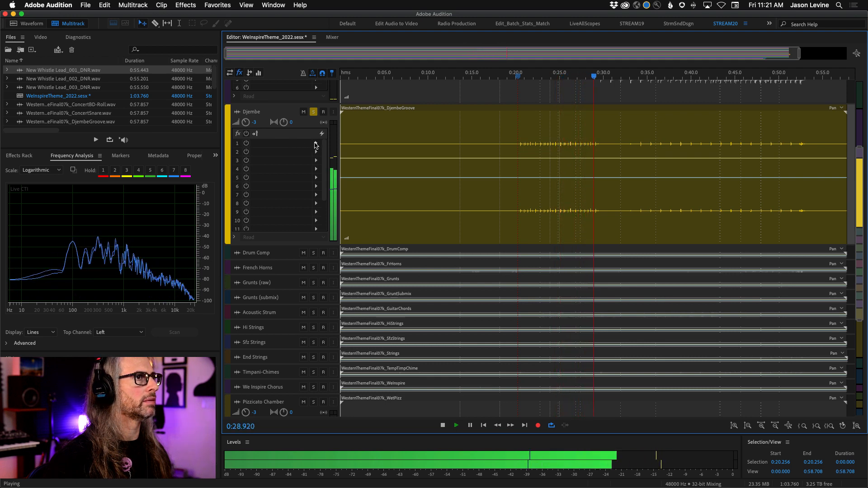
pyautogui.press('space')
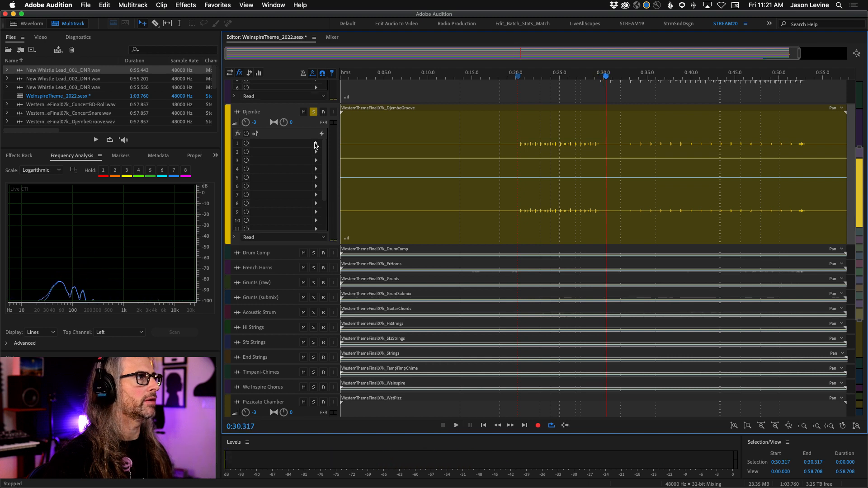
# Step: Place the playhead at 0:20.153 and reduce the track heights to show ConcertBD-SnrRoll, ConcertSnare and Djembe together
pyautogui.click(316, 144)
pyautogui.click(336, 141)
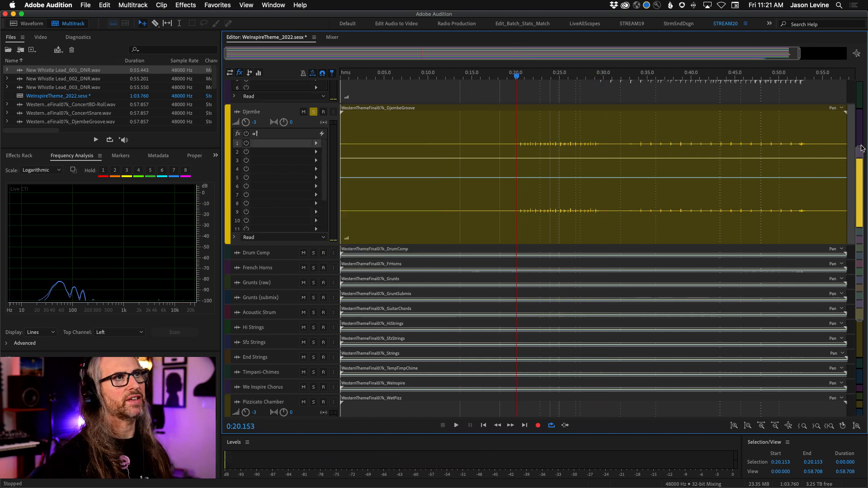
pyautogui.moveTo(860, 148); pyautogui.dragTo(860, 76)
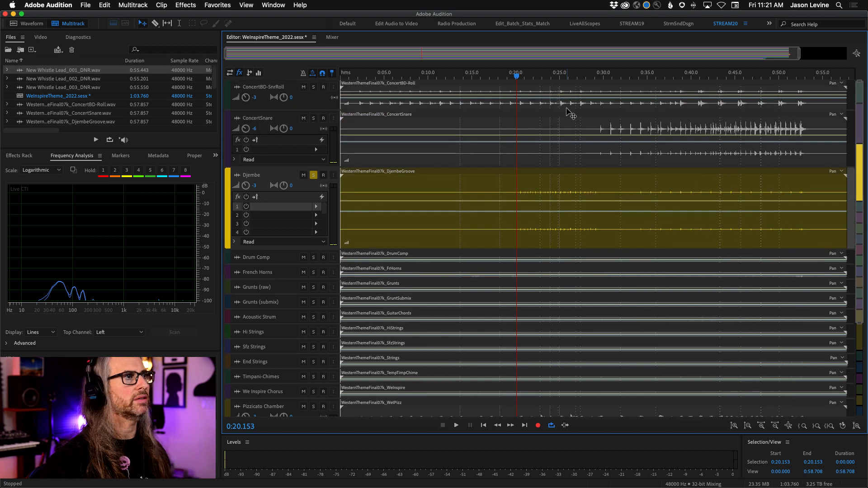
# Step: Solo ConcertBD-SnrRoll, ConcertSnare and Djembe together and play them from 0:20.153
pyautogui.click(313, 118)
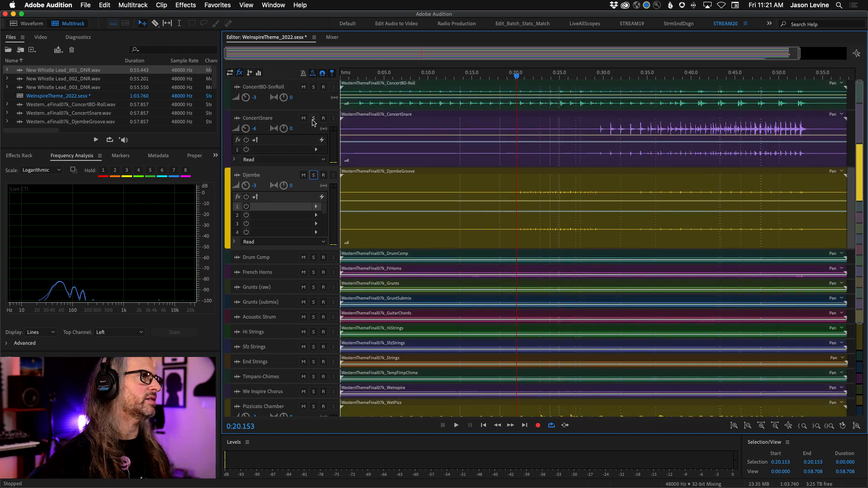
pyautogui.click(313, 175)
pyautogui.click(314, 87)
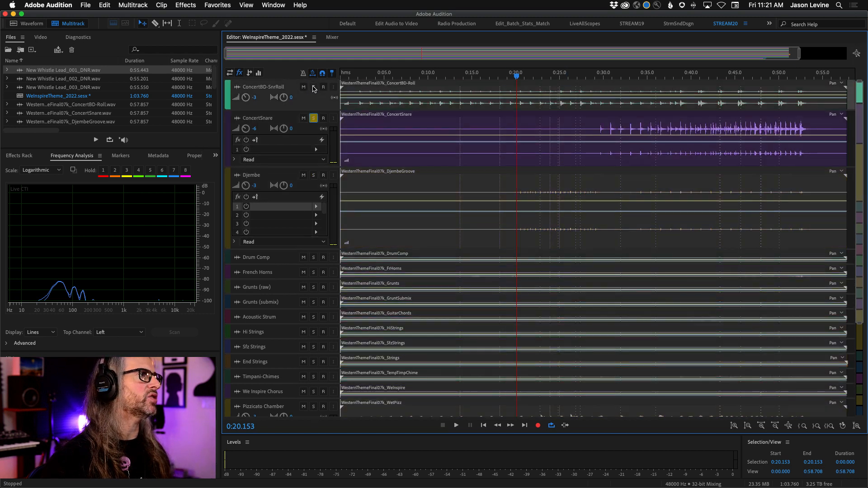
pyautogui.click(314, 176)
pyautogui.press('space')
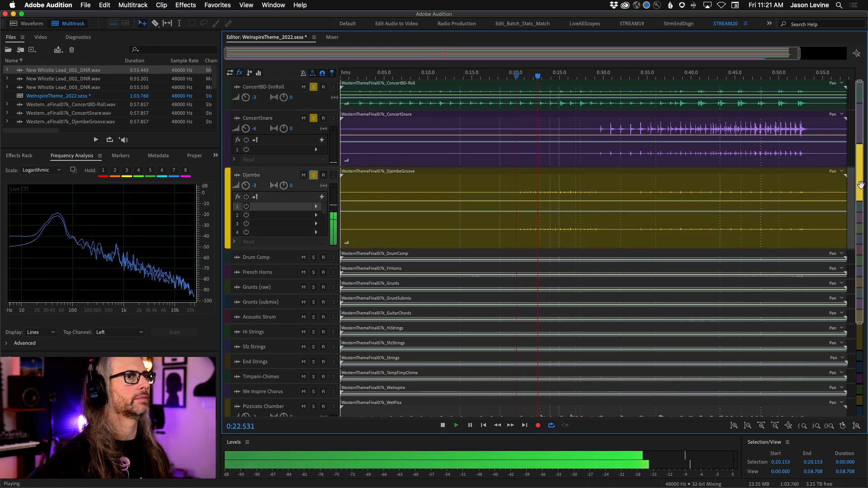
# Step: Enlarge the Drum Comp track to show its effects rack, stop playback, and place the playhead at 0:19.999
pyautogui.moveTo(859, 183); pyautogui.dragTo(866, 271)
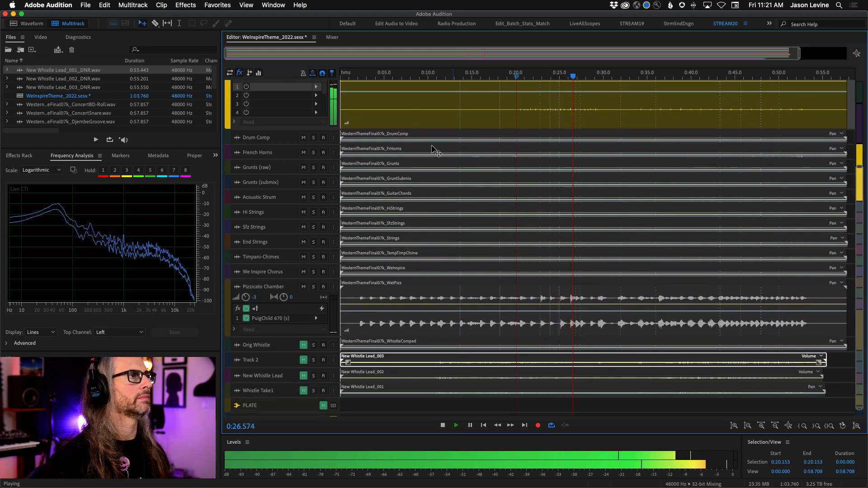
pyautogui.moveTo(294, 144); pyautogui.dragTo(295, 215)
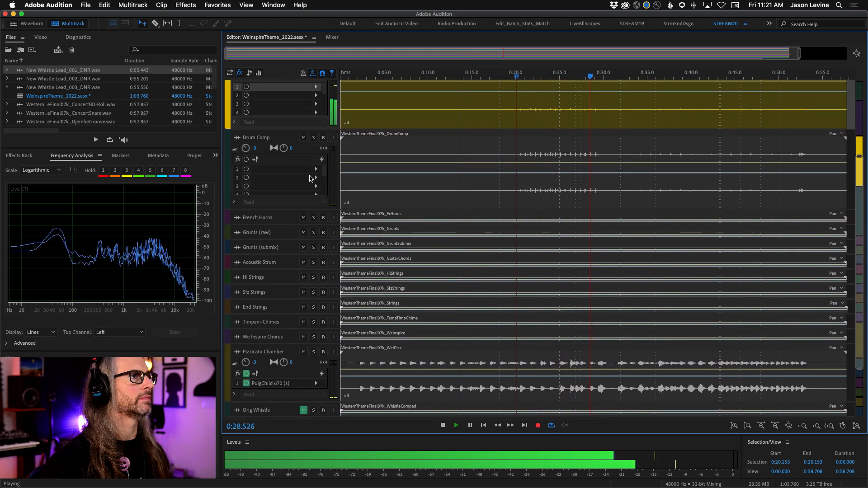
pyautogui.press('space')
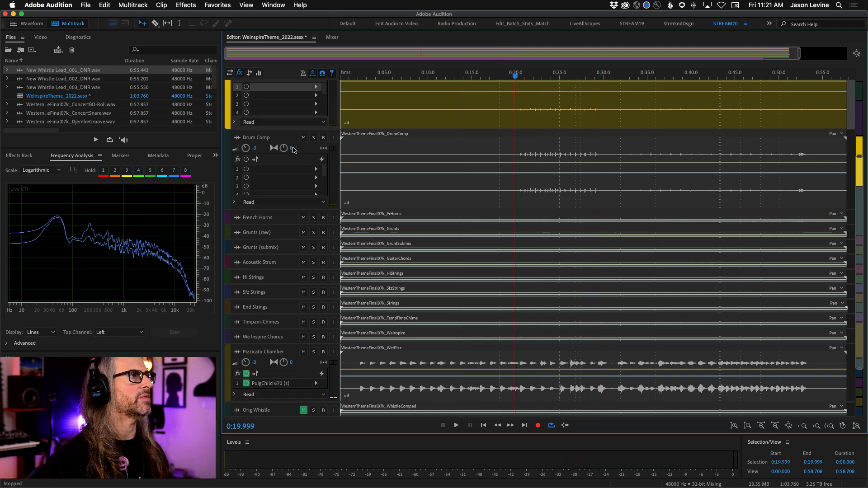
# Step: Solo Drum Comp in place of Djembe and play from 0:19.999, bringing Djembe back in partway to compare them before stopping
pyautogui.click(314, 137)
pyautogui.moveTo(862, 179); pyautogui.dragTo(852, 142)
pyautogui.click(314, 115)
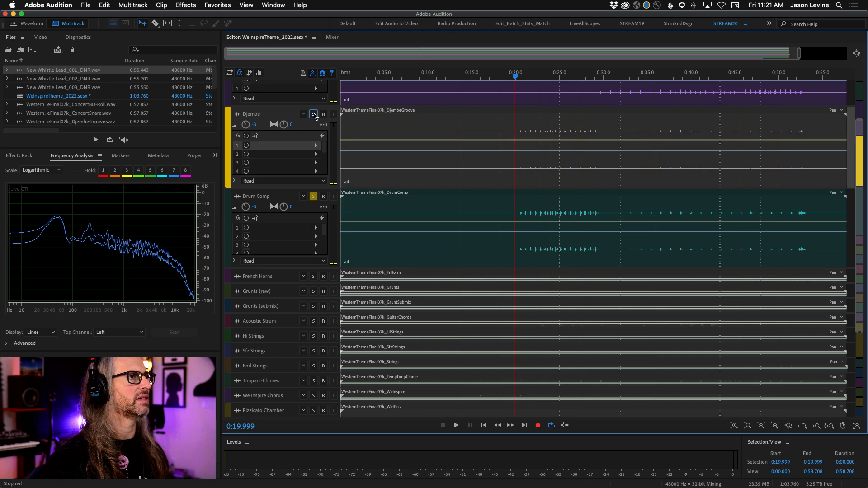
pyautogui.press('space')
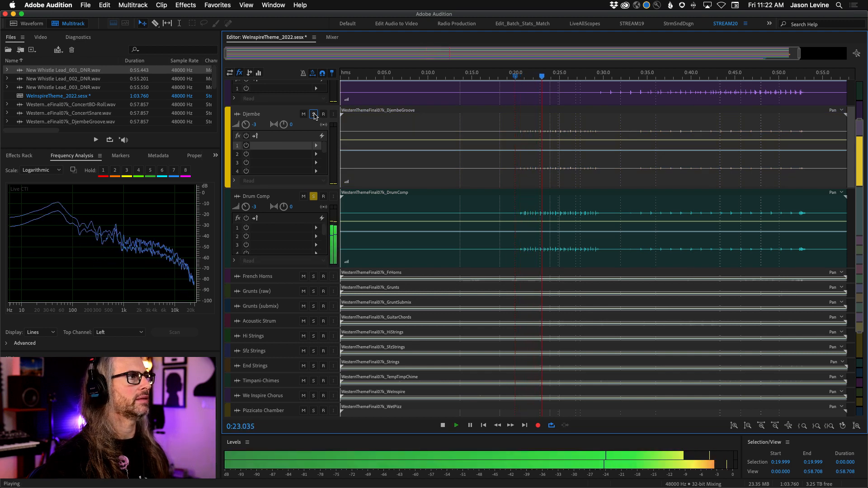
pyautogui.click(313, 115)
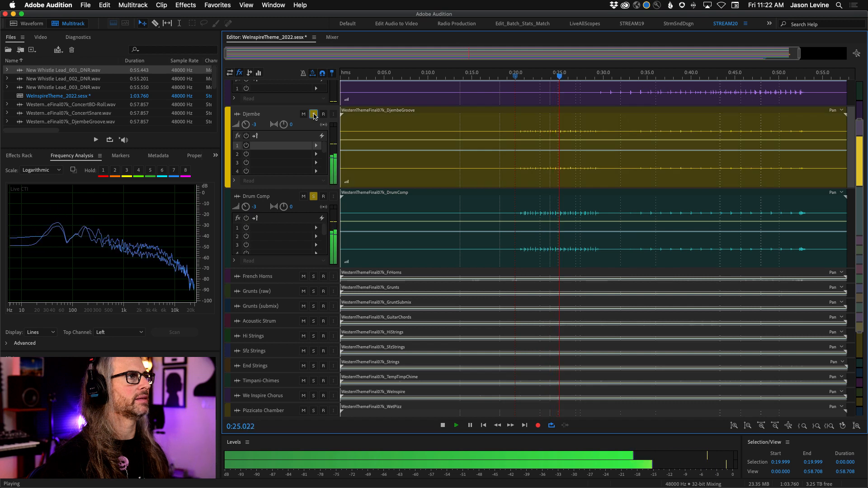
pyautogui.press('space')
# Step: Unsolo Djembe and continue playback from 0:25.918 to hear Drum Comp with the concert drum tracks, then stop
pyautogui.click(313, 115)
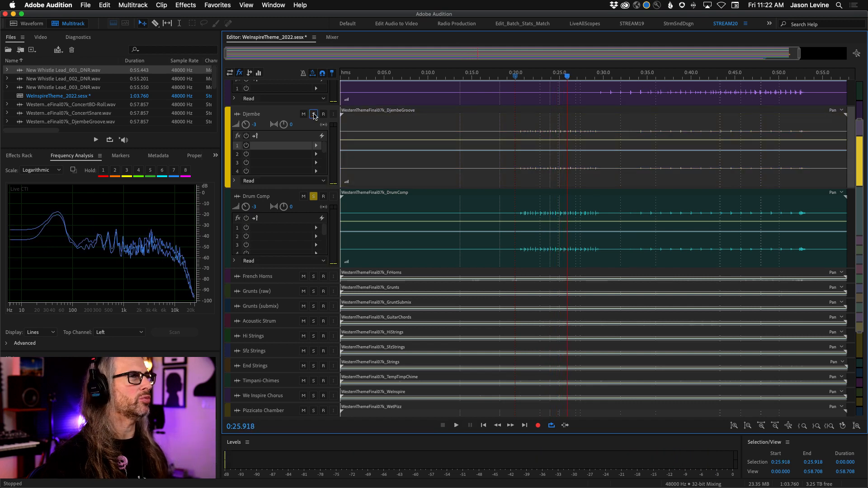
pyautogui.press('space')
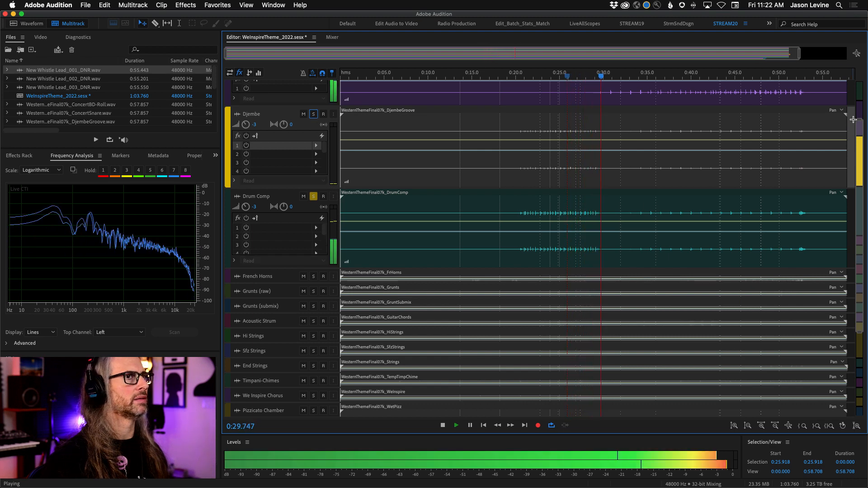
pyautogui.scroll(3, 853, 119)
pyautogui.press('space')
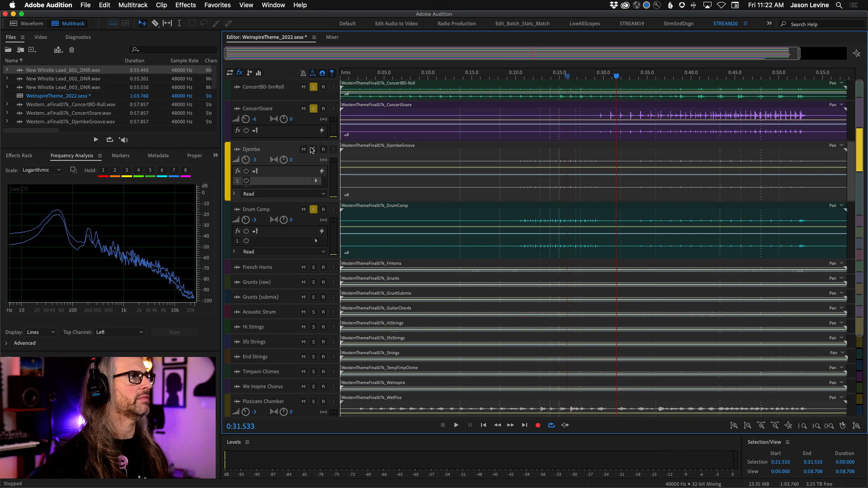
# Step: Lower the Drum Comp volume to -6.3 dB, play from 0:22.009, and collapse the Djembe track
pyautogui.moveTo(247, 221); pyautogui.dragTo(247, 226)
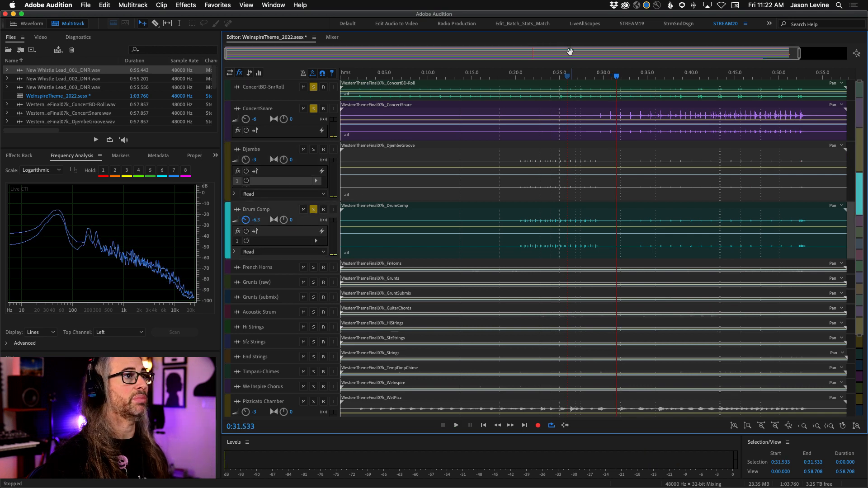
pyautogui.click(534, 73)
pyautogui.press('space')
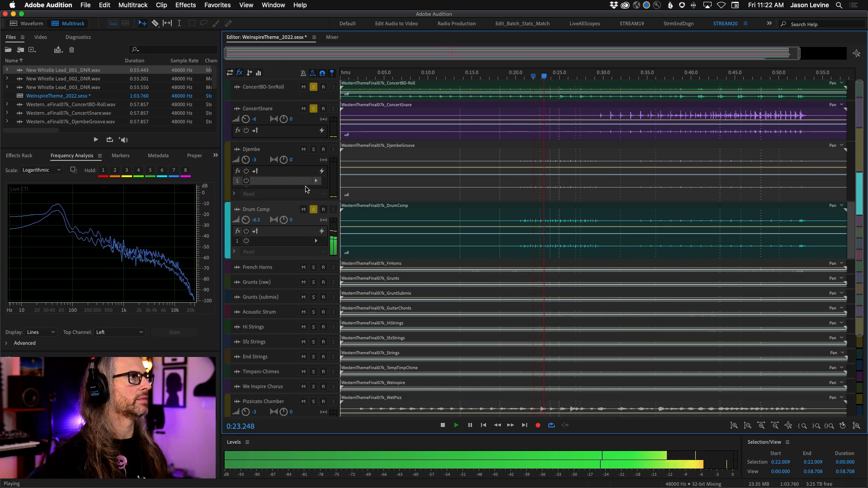
pyautogui.click(236, 149)
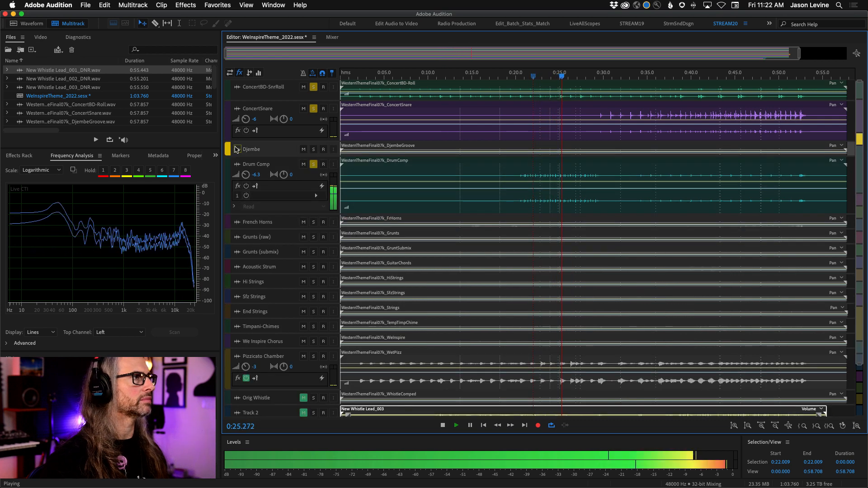
# Step: Add French Horns to the soloed tracks, enlarge its track height, and play the group from 0:14.587
pyautogui.click(313, 223)
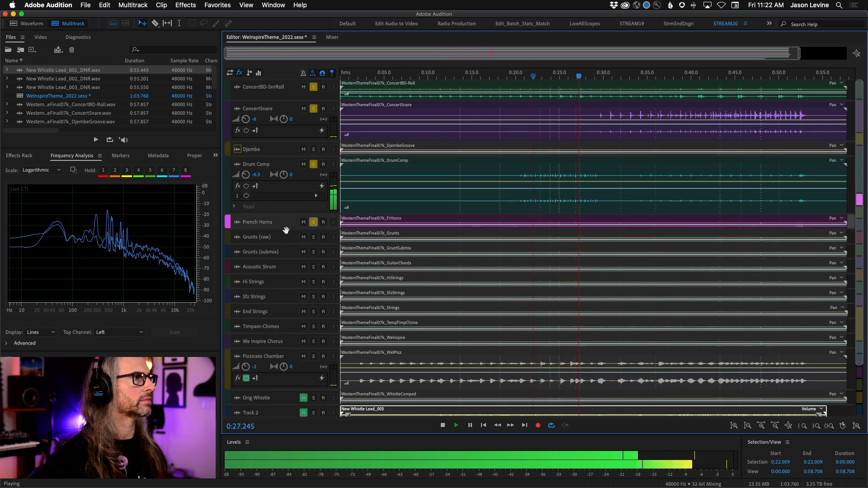
pyautogui.moveTo(286, 229); pyautogui.dragTo(286, 278)
pyautogui.press('space')
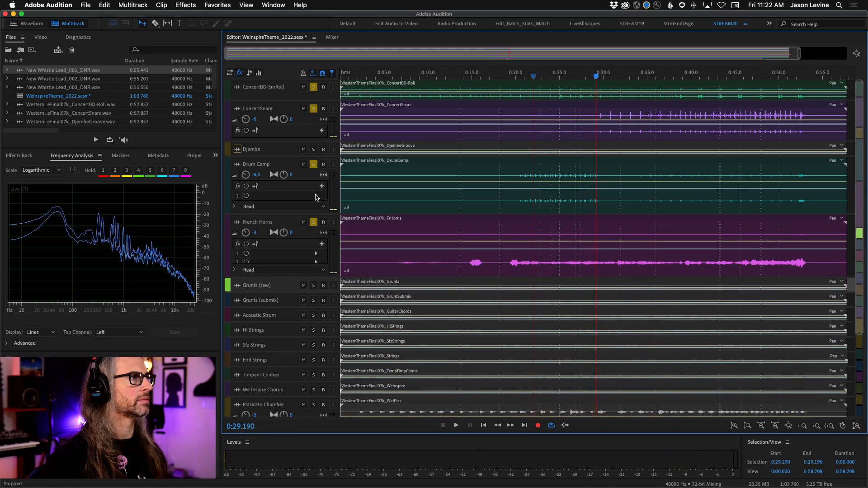
pyautogui.click(466, 78)
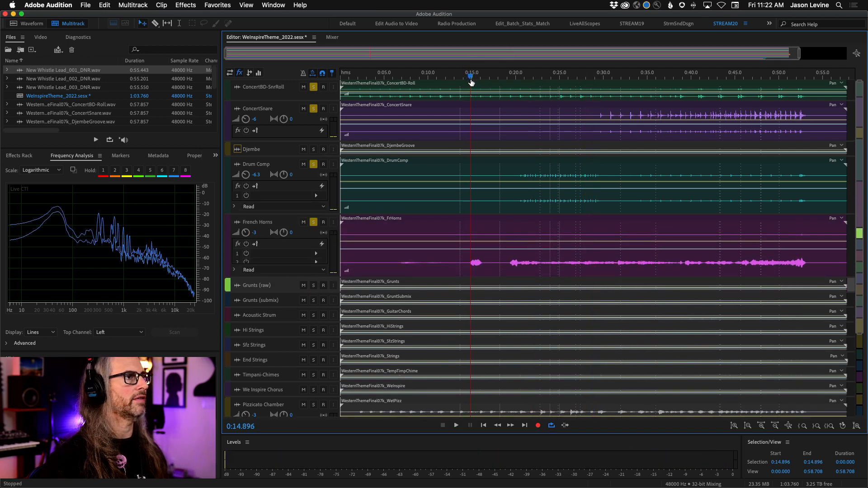
pyautogui.press('space')
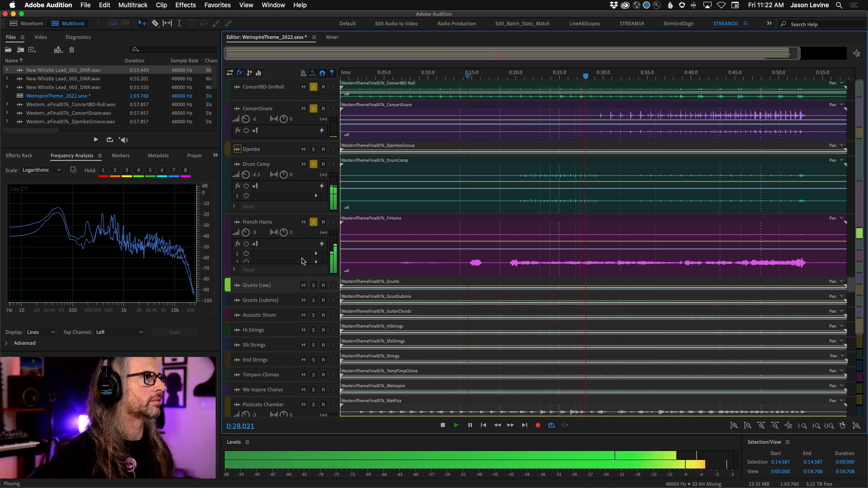
# Step: Show the track EQ section, enable French Horns' EQ, and open its EQ editor, placing it below the French Horns track
pyautogui.click(259, 72)
pyautogui.click(239, 246)
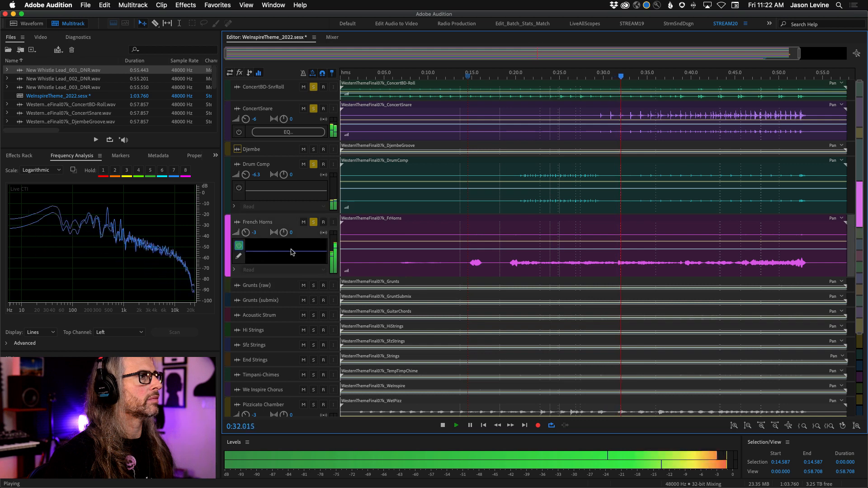
pyautogui.doubleClick(291, 251)
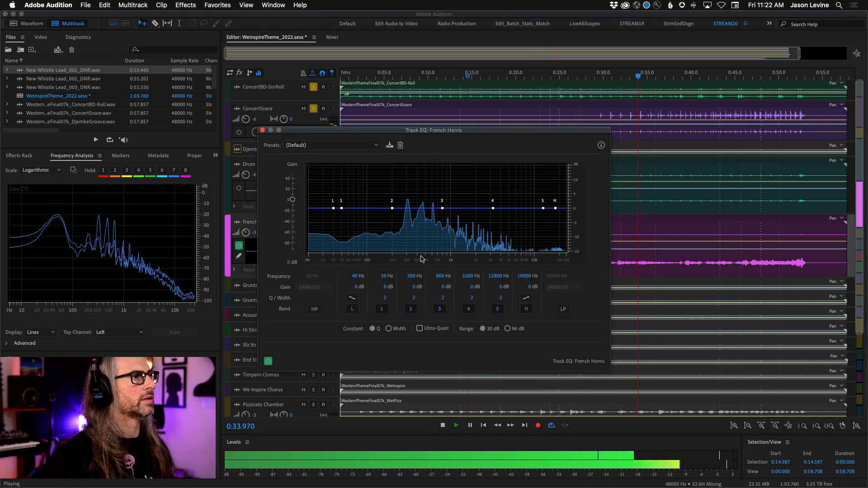
pyautogui.moveTo(412, 142); pyautogui.dragTo(508, 308)
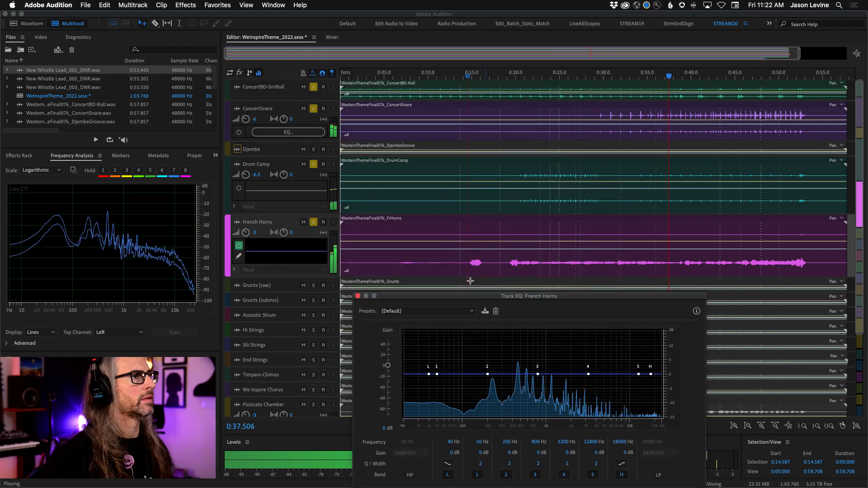
# Step: Solo French Horns exclusively, place the playhead at 0:19.122, and reposition the EQ editor over the upper tracks
pyautogui.keyDown('super'); pyautogui.click(316, 222); pyautogui.keyUp('super')
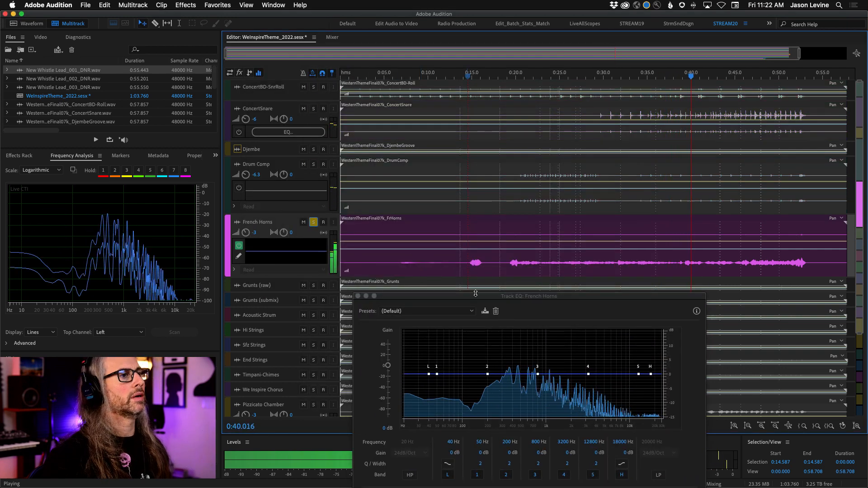
pyautogui.moveTo(476, 296); pyautogui.dragTo(414, 99)
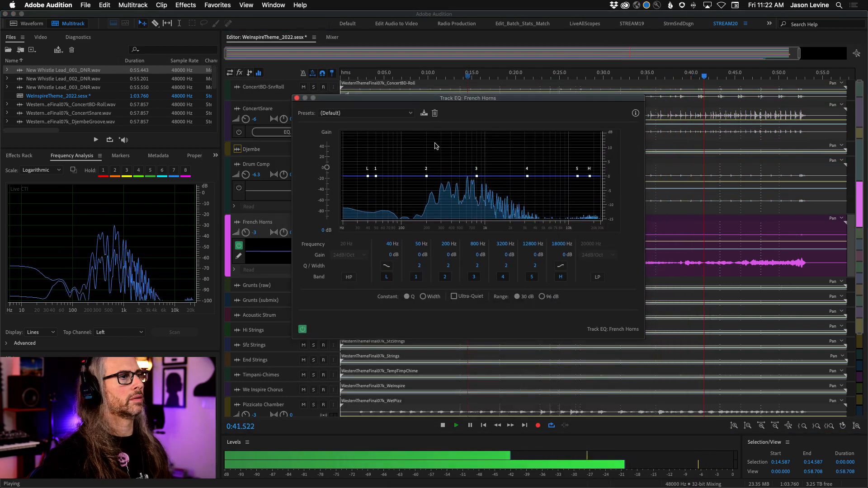
pyautogui.click(463, 77)
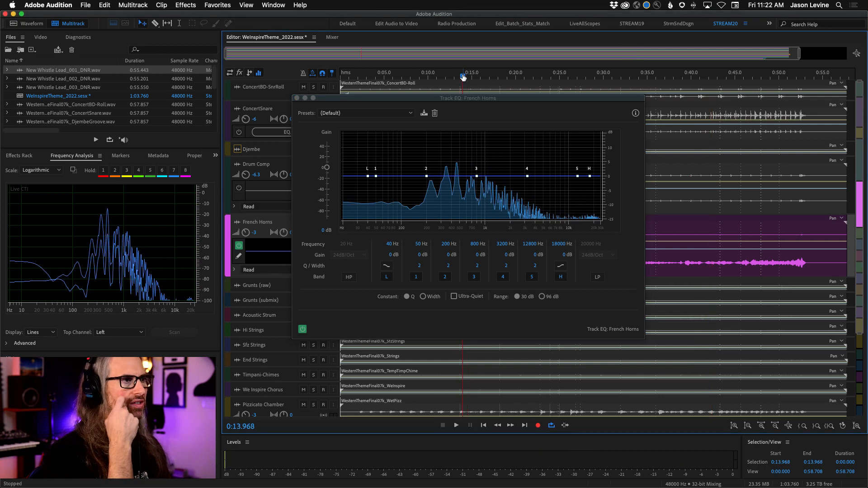
pyautogui.moveTo(450, 95); pyautogui.dragTo(285, 131)
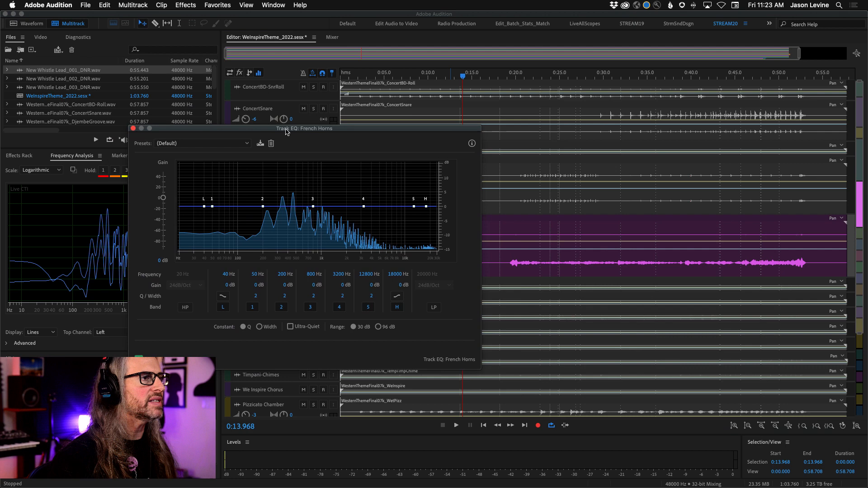
pyautogui.click(497, 78)
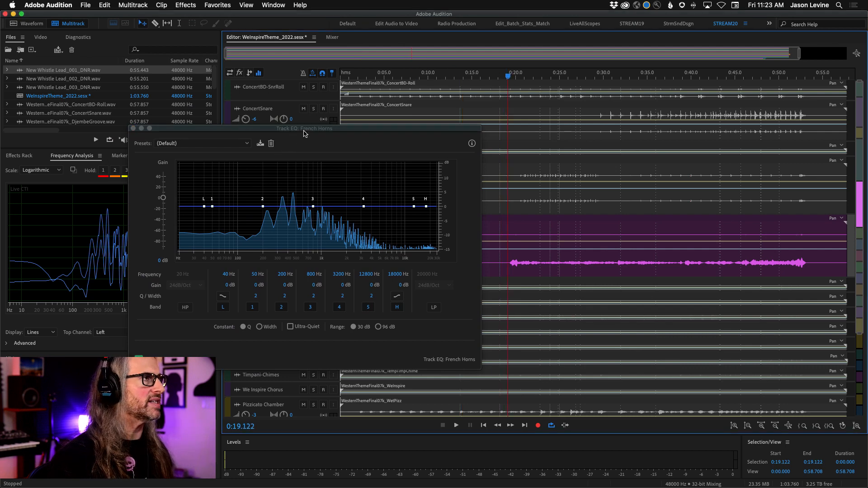
pyautogui.moveTo(304, 132); pyautogui.dragTo(485, 88)
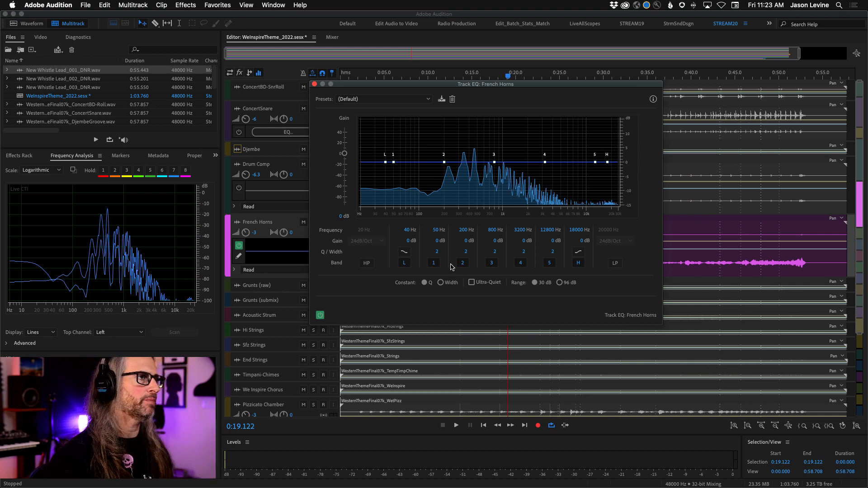
# Step: During playback from 0:19.122, set French Horns' EQ band 2 to Q 4.2 and boost it 6.9 dB at 380 Hz
pyautogui.press('space')
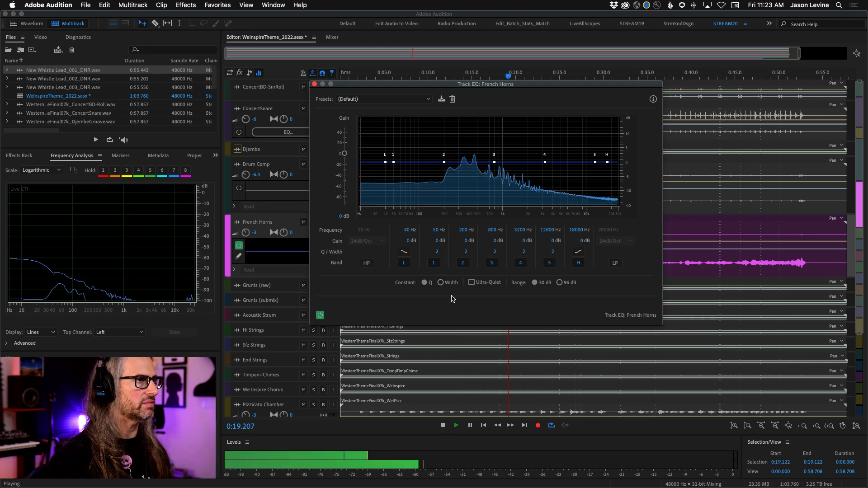
pyautogui.moveTo(465, 254); pyautogui.dragTo(476, 251)
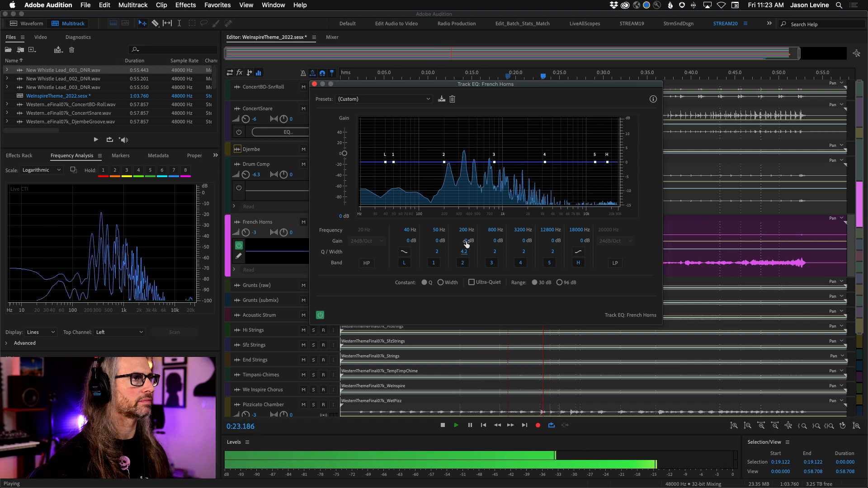
pyautogui.moveTo(468, 240); pyautogui.dragTo(465, 218)
pyautogui.press('space')
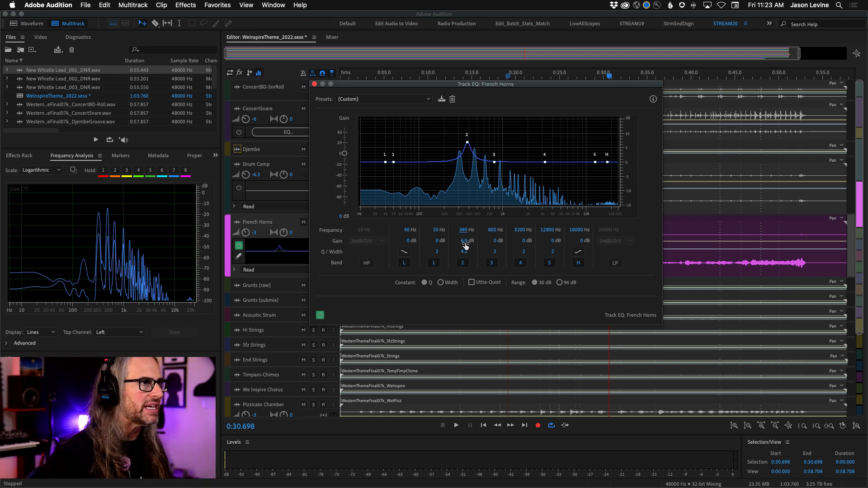
# Step: During playback from 0:30.698, retune French Horns' EQ band 2 to 465 Hz and cut it to -3.1 dB
pyautogui.press('space')
pyautogui.moveTo(466, 245); pyautogui.dragTo(413, 244)
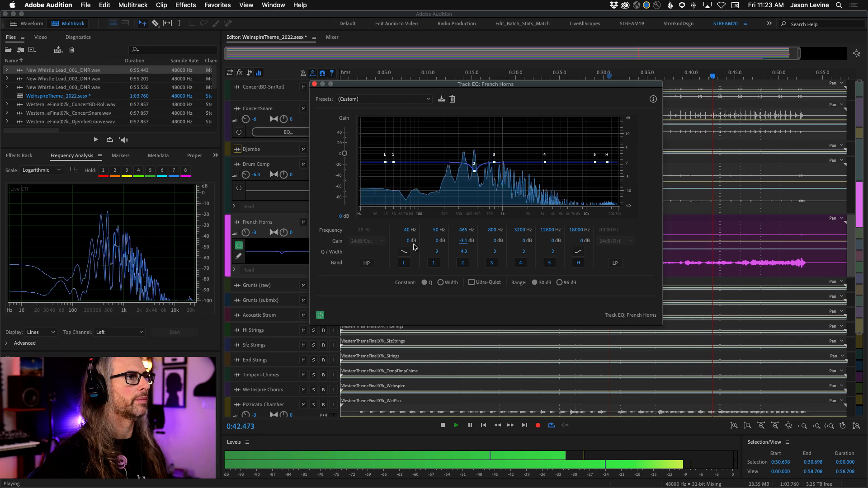
pyautogui.press('space')
# Step: Move the EQ editor aside and solo ConcertBD-SnrRoll, ConcertSnare, Djembe and Drum Comp alongside French Horns
pyautogui.moveTo(312, 102); pyautogui.dragTo(361, 243)
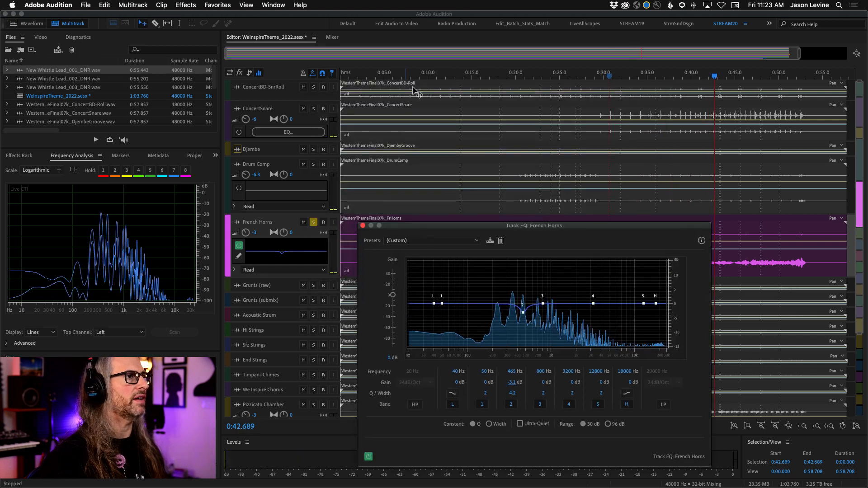
pyautogui.click(313, 86)
pyautogui.click(314, 109)
pyautogui.click(313, 149)
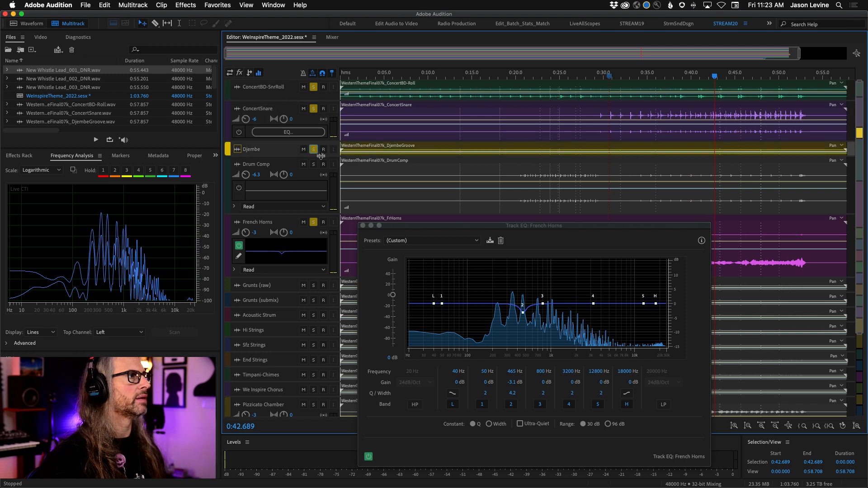
pyautogui.click(314, 165)
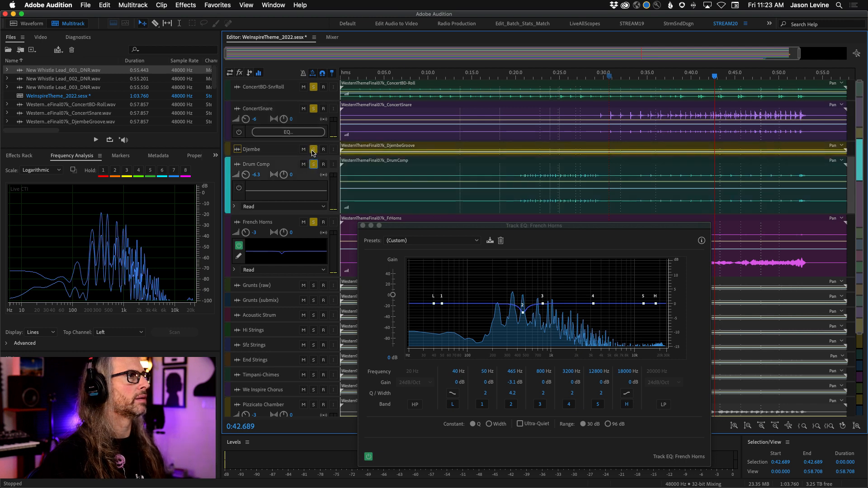
# Step: Add Pizzicato Chamber to the soloed tracks and play the group from 0:18.710
pyautogui.scroll(-5, 475, 199)
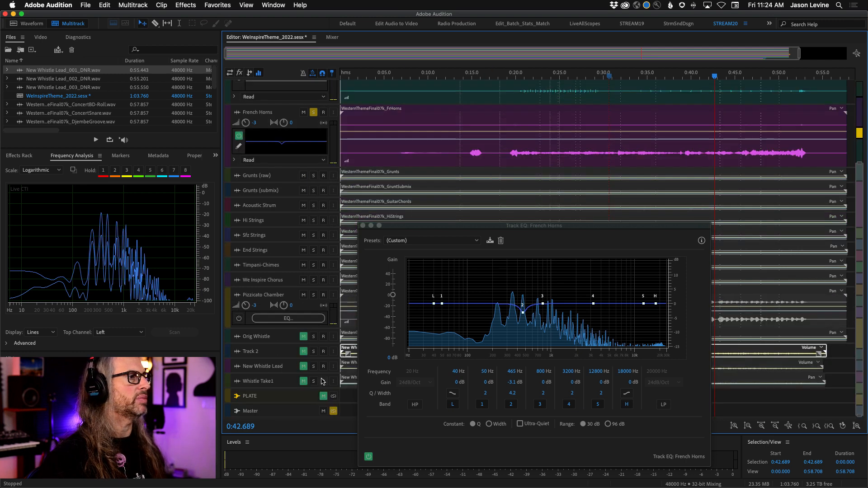
pyautogui.click(314, 295)
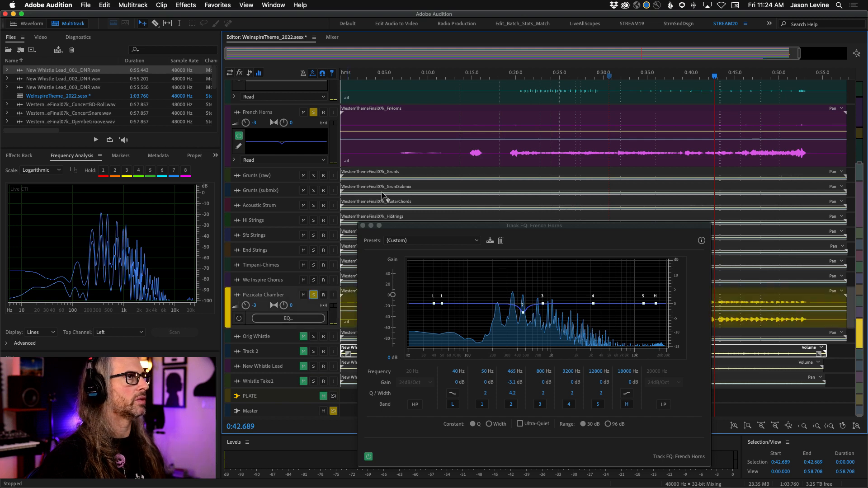
pyautogui.click(504, 76)
pyautogui.press('space')
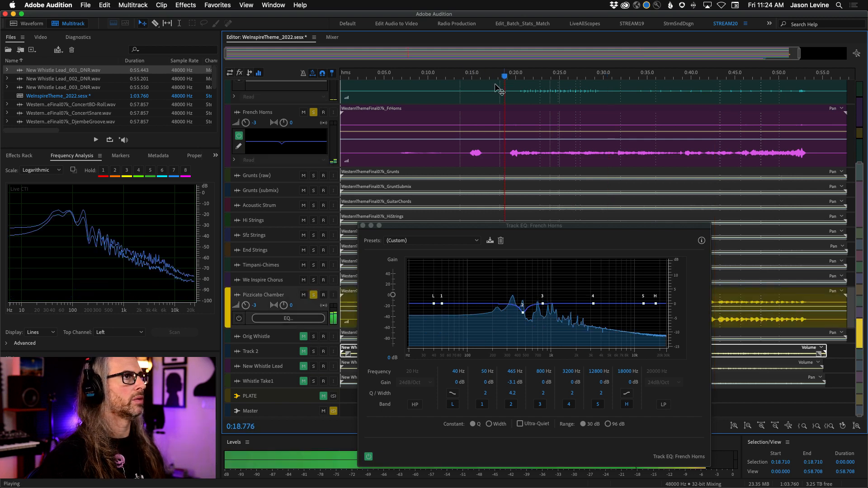
# Step: Close the French Horns EQ editor, solo Grunts (raw) and Grunts (submix) too, and return the stopped playhead to 0:17.782
pyautogui.click(363, 226)
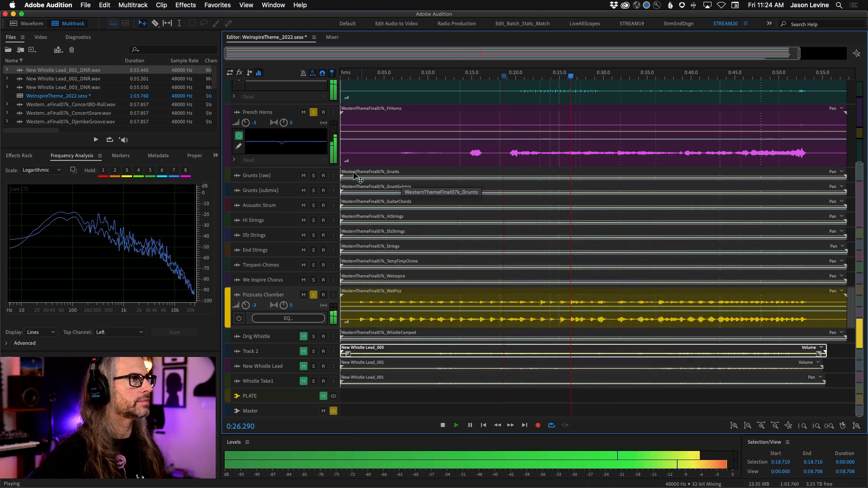
pyautogui.click(313, 176)
pyautogui.click(314, 191)
pyautogui.press('space')
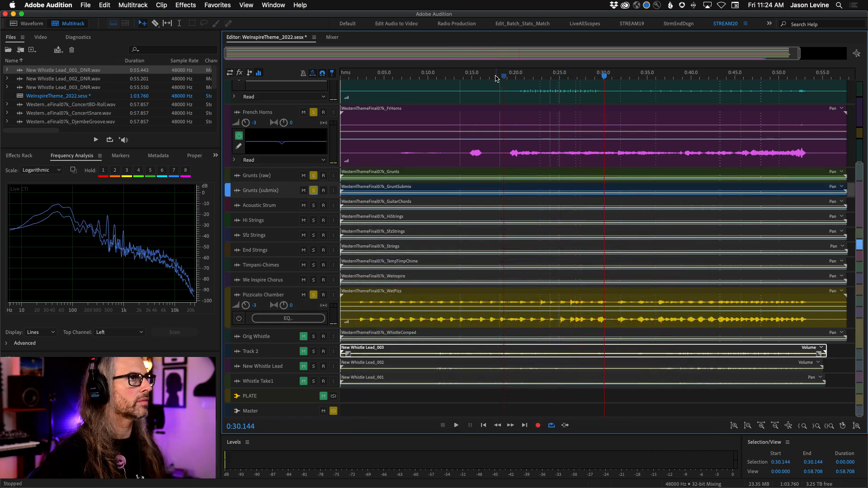
pyautogui.click(497, 76)
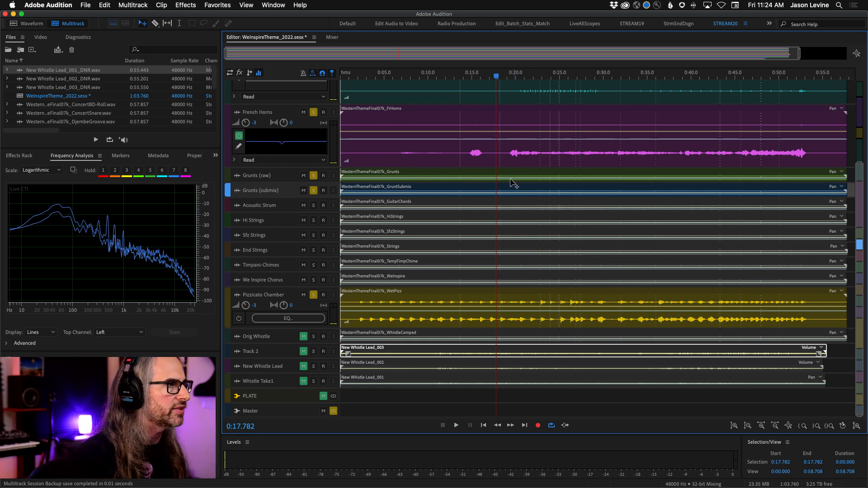
# Step: Solo We Inspire Chorus, unsolo Grunts (submix) and Grunts (raw), and play the group from 0:17.782
pyautogui.click(314, 280)
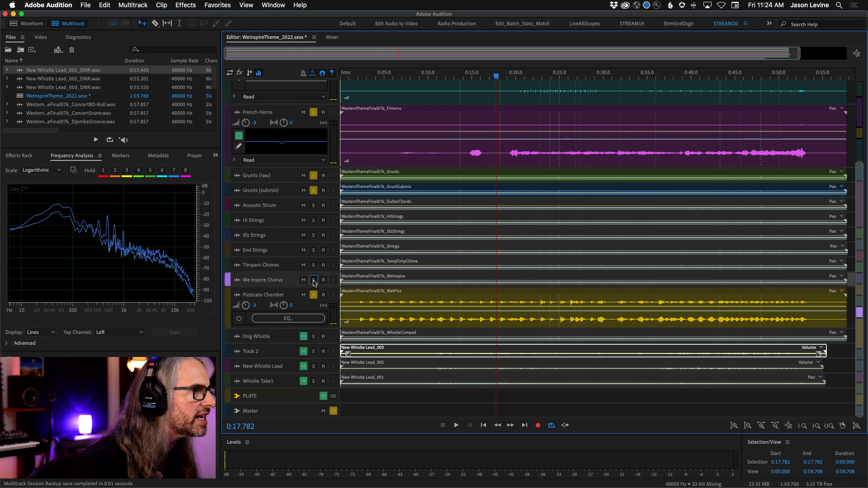
pyautogui.click(314, 190)
pyautogui.click(313, 175)
pyautogui.press('space')
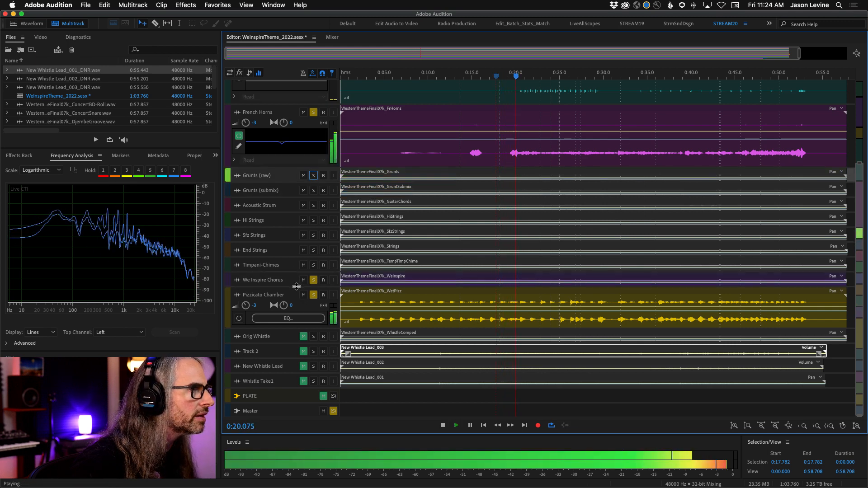
# Step: Expand the We Inspire Chorus track, stop playback and lower its volume to -1.5 dB
pyautogui.moveTo(296, 287); pyautogui.dragTo(297, 317)
pyautogui.press('space')
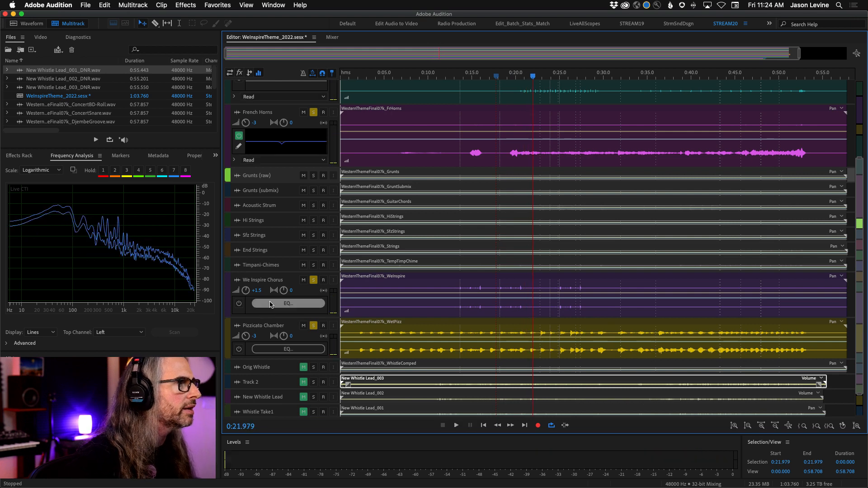
pyautogui.moveTo(244, 293); pyautogui.dragTo(243, 302)
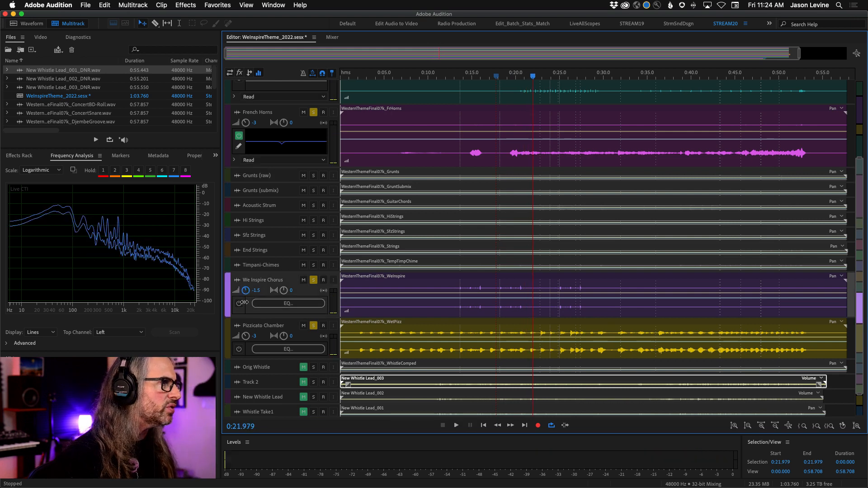
# Step: Show the track sends, enlarge We Inspire Chorus, and enable its S1 send routed to the PLATE bus
pyautogui.click(231, 73)
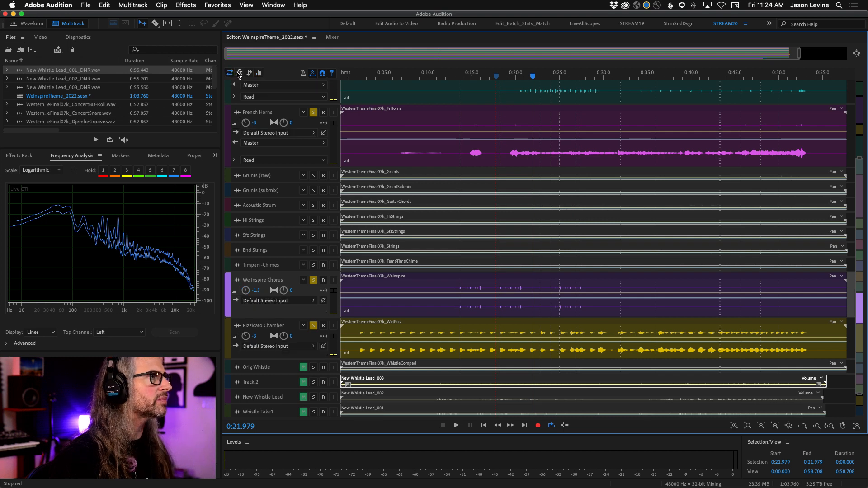
pyautogui.click(240, 73)
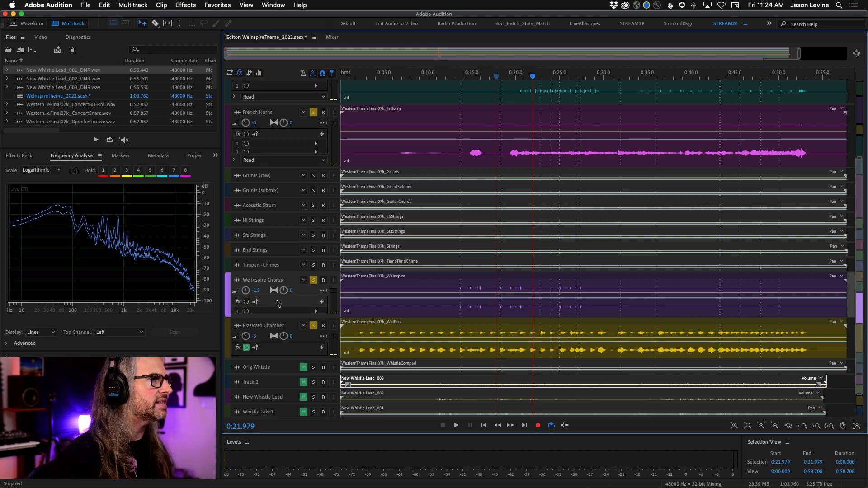
pyautogui.click(249, 73)
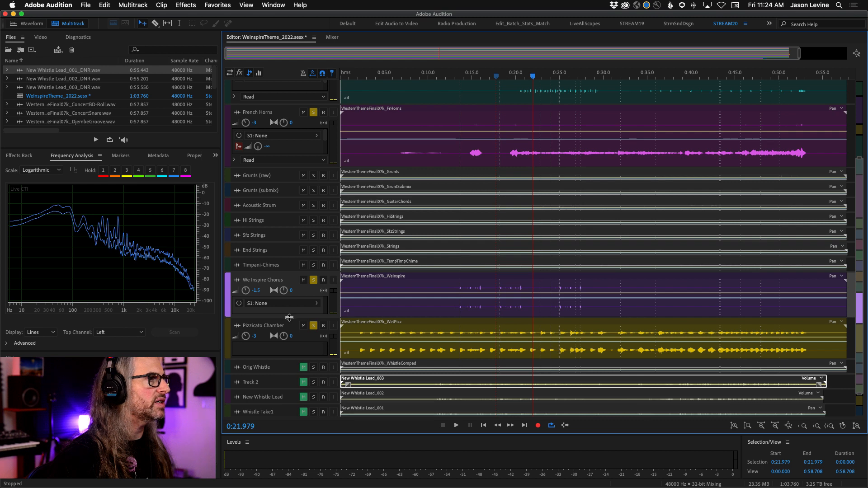
pyautogui.moveTo(290, 318); pyautogui.dragTo(286, 358)
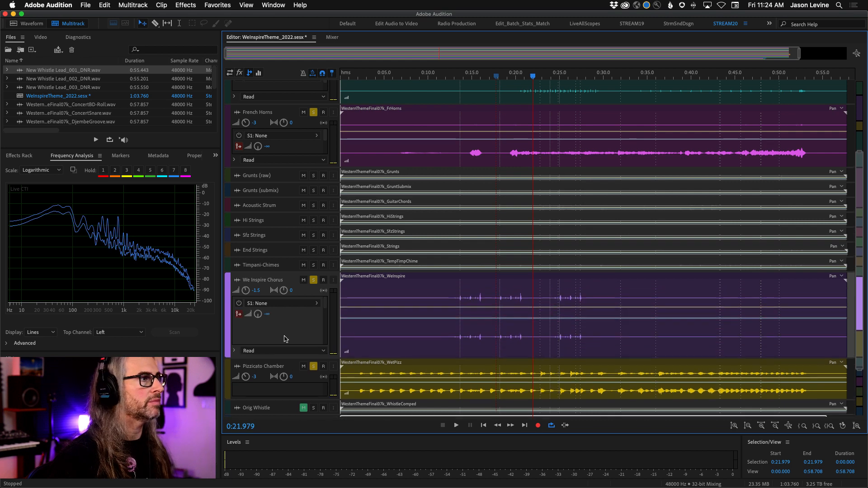
pyautogui.click(239, 304)
pyautogui.click(281, 303)
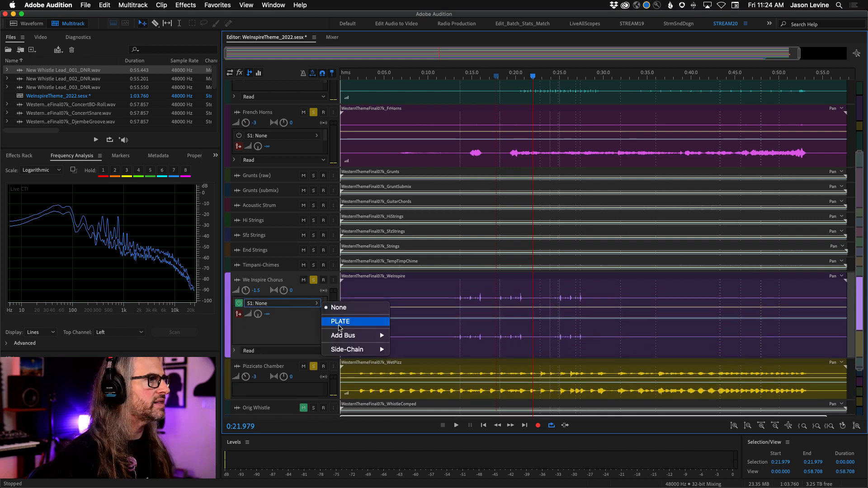
pyautogui.click(340, 322)
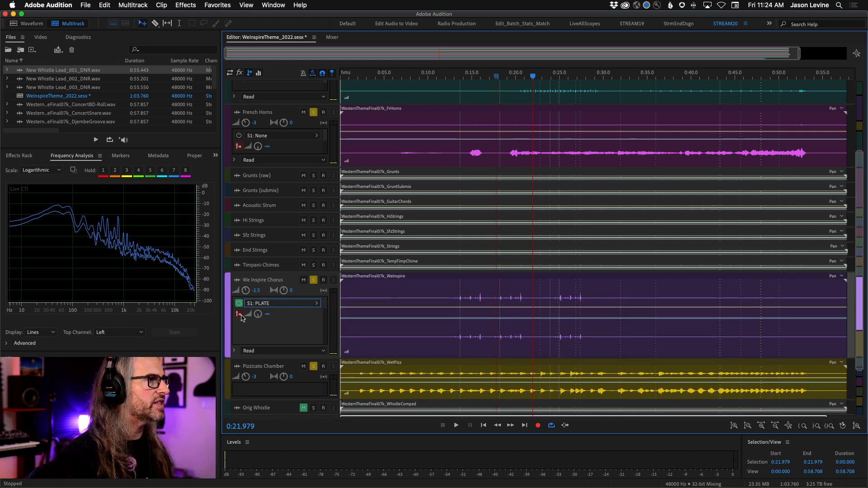
# Step: Place the playhead at 0:12.989, unmute the PLATE bus and audition the start of the chorus part
pyautogui.click(456, 76)
pyautogui.scroll(-3, 429, 349)
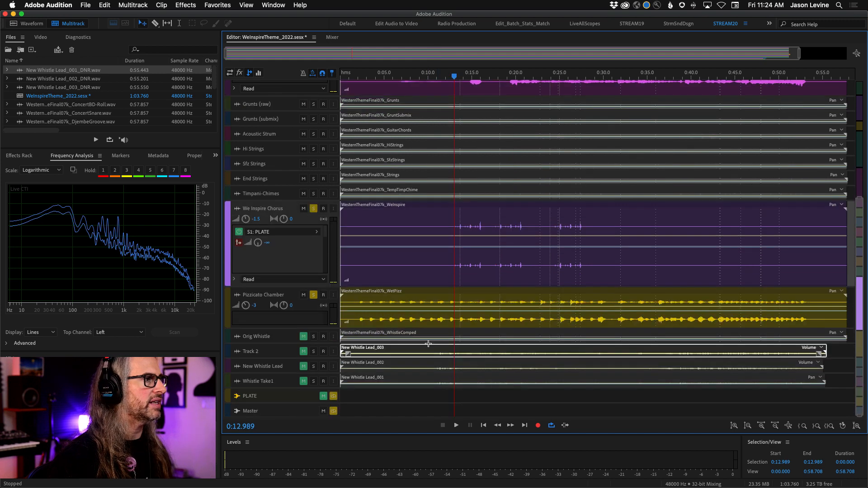
pyautogui.click(323, 396)
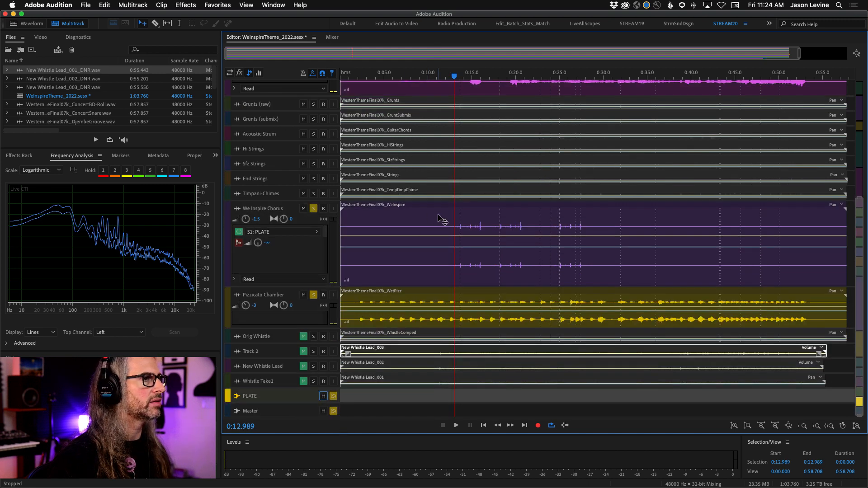
pyautogui.press('space')
pyautogui.press('space')
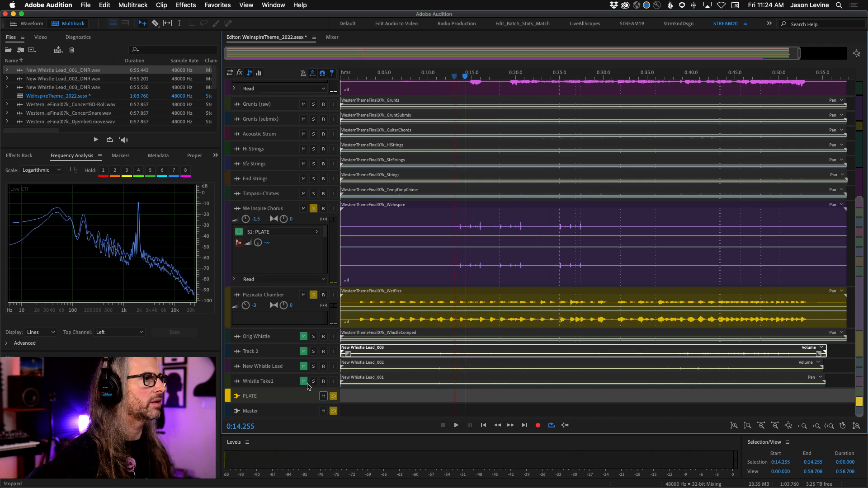
# Step: In the Mixer, switch off the PLATE sends of Track 2, New Whistle Lead and Whistle Take1
pyautogui.click(333, 38)
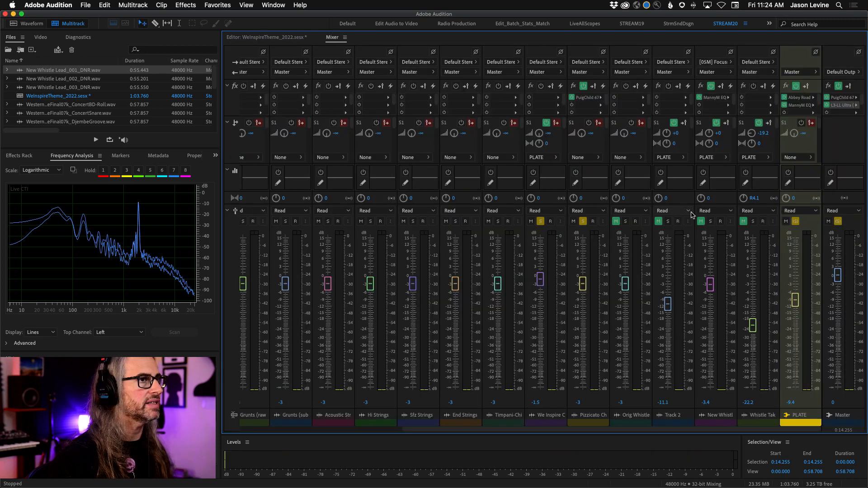
pyautogui.click(674, 123)
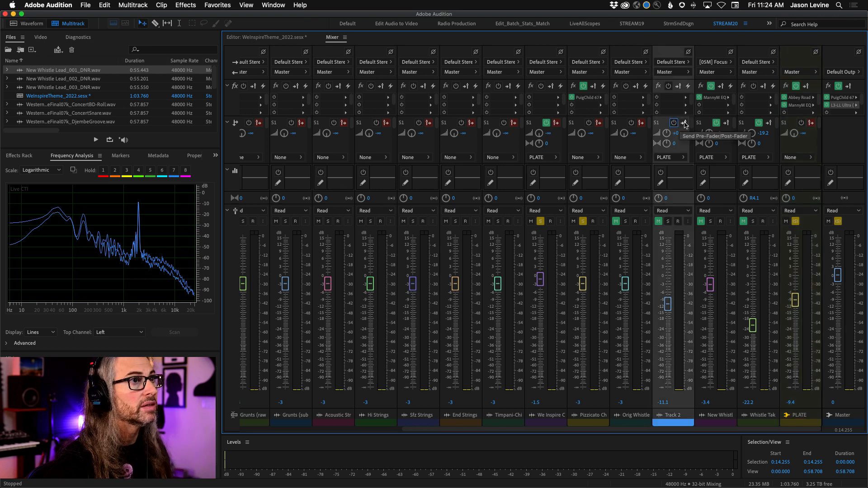
pyautogui.click(716, 123)
pyautogui.click(759, 123)
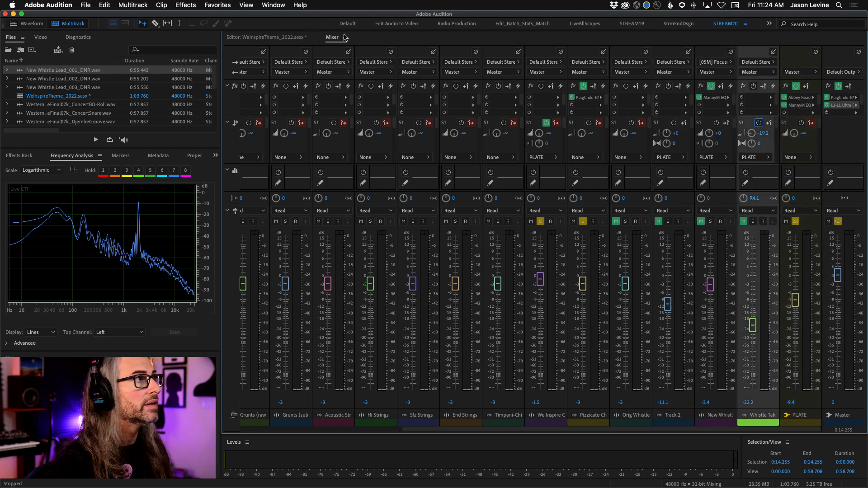
# Step: Back in the session editor, raise We Inspire Chorus's PLATE send to +2.1 dB during playback from 0:14.255
pyautogui.press('space')
pyautogui.click(274, 38)
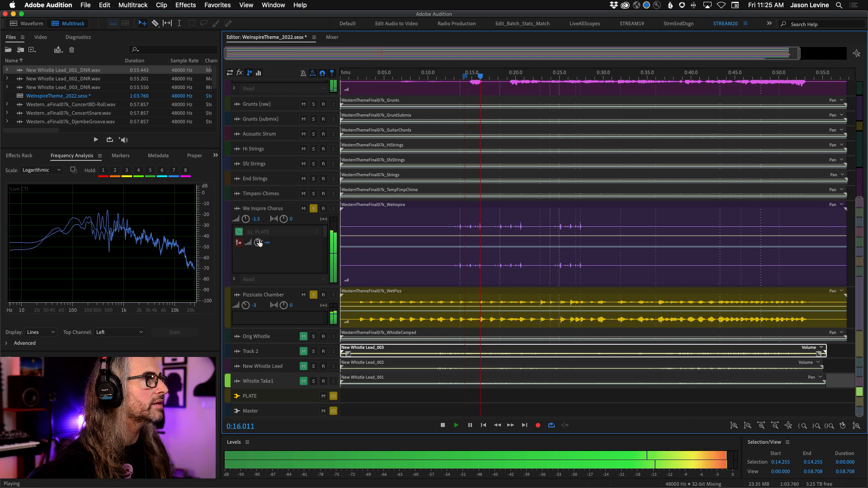
pyautogui.moveTo(258, 242); pyautogui.dragTo(263, 184)
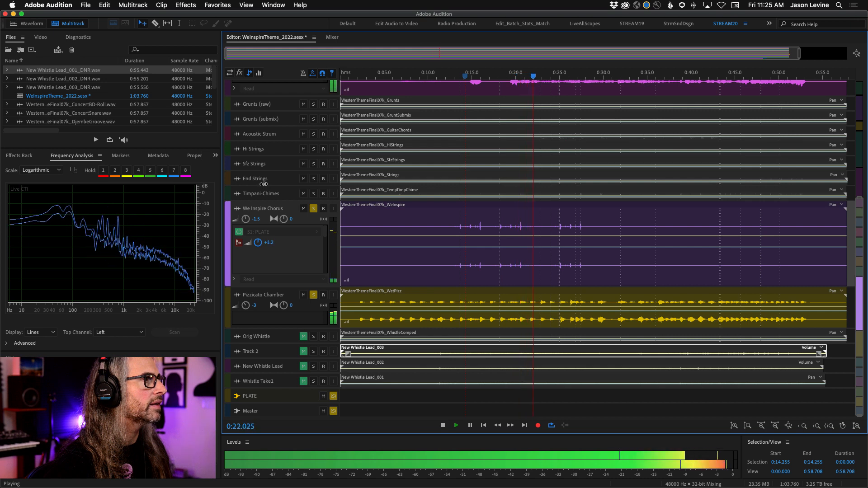
pyautogui.moveTo(259, 245); pyautogui.dragTo(260, 240)
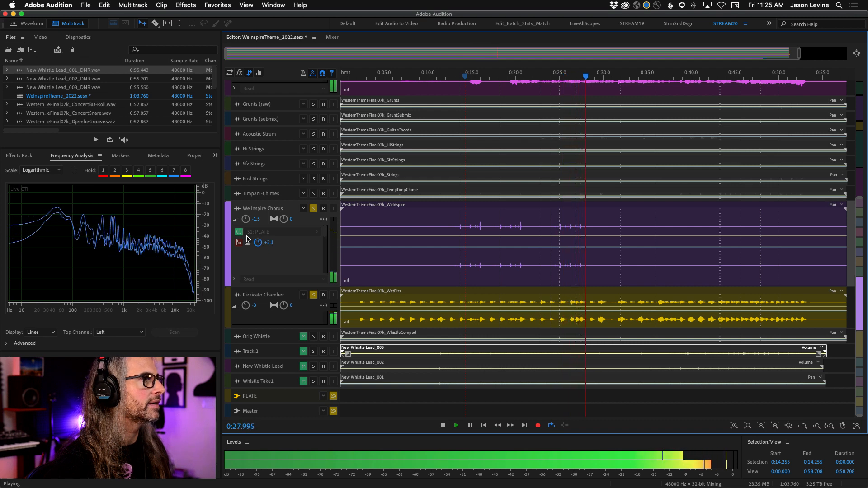
pyautogui.press('space')
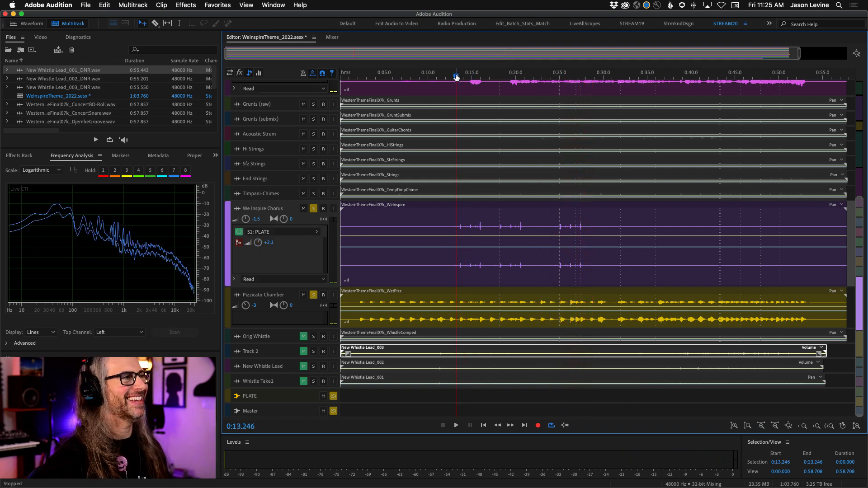
# Step: Play from 0:13.246, show the effects racks and solo only We Inspire Chorus, stopping with the playhead at 0:13.143
pyautogui.press('space')
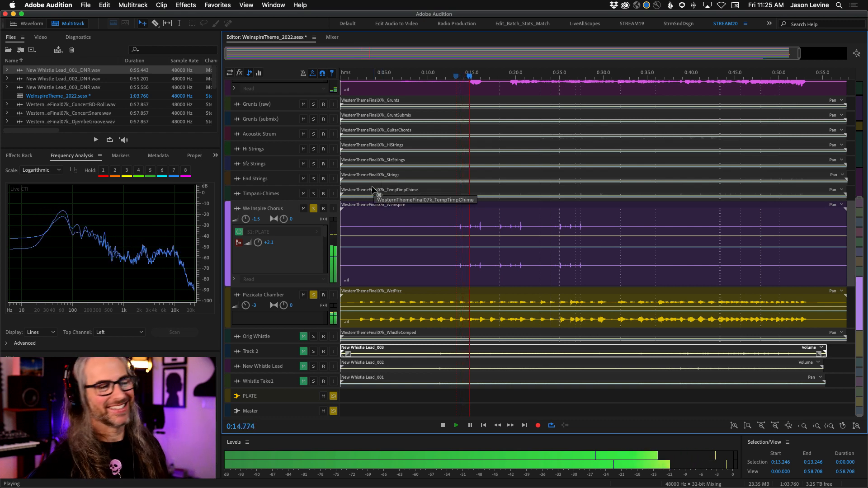
pyautogui.click(240, 73)
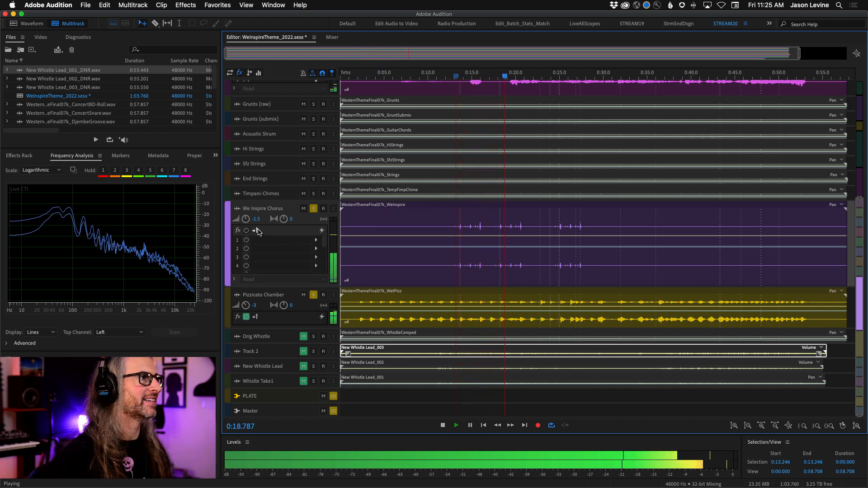
pyautogui.keyDown('super'); pyautogui.click(313, 209); pyautogui.keyUp('super')
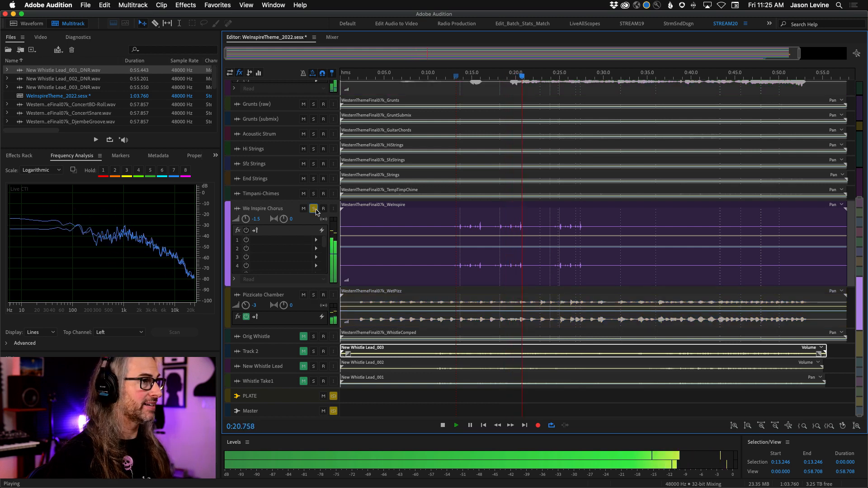
pyautogui.press('space')
pyautogui.click(455, 77)
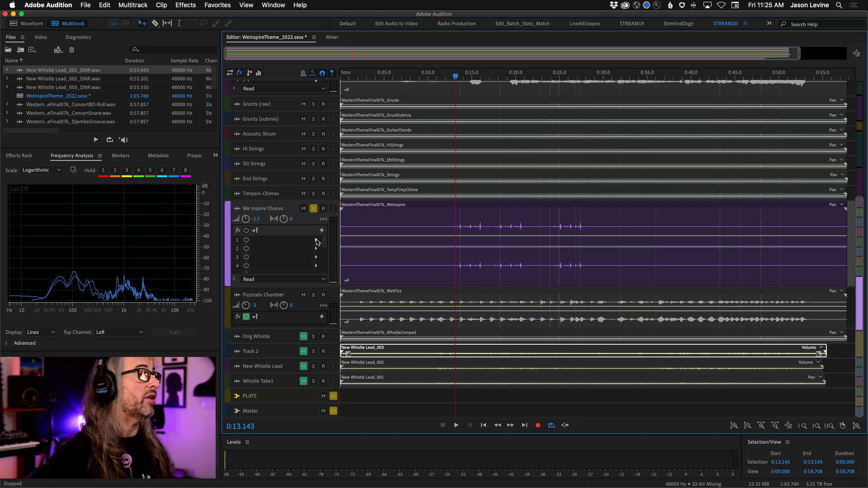
# Step: Insert Studio Reverb in We Inspire Chorus's effect slot 1 with the Room Ambience 1 preset and Dry at 100%
pyautogui.click(317, 241)
pyautogui.moveTo(349, 313)
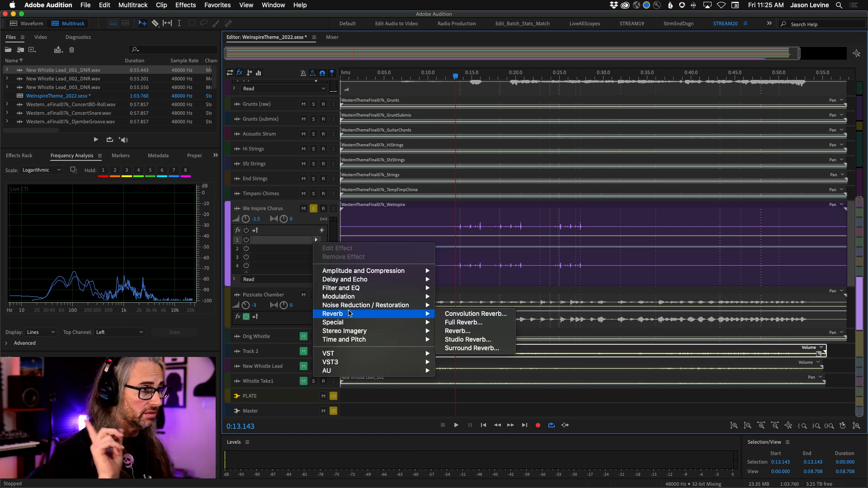
pyautogui.click(485, 341)
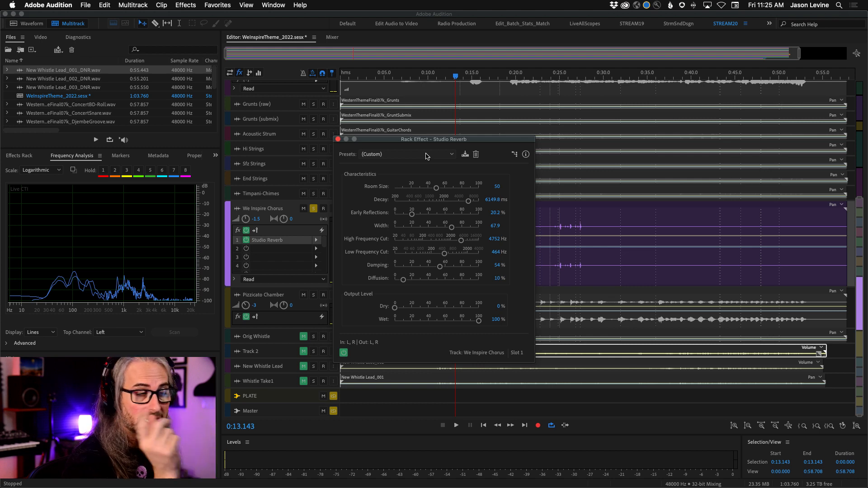
pyautogui.click(425, 154)
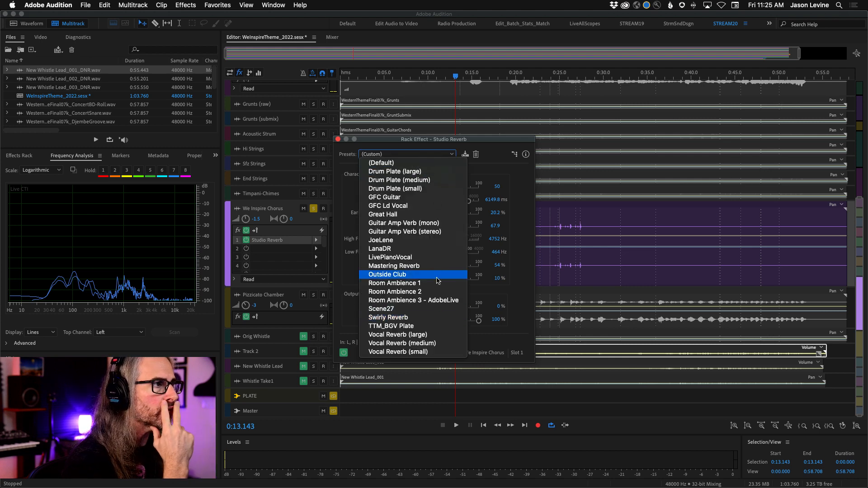
pyautogui.press('Return')
pyautogui.moveTo(445, 139); pyautogui.dragTo(601, 101)
pyautogui.moveTo(620, 270); pyautogui.dragTo(709, 274)
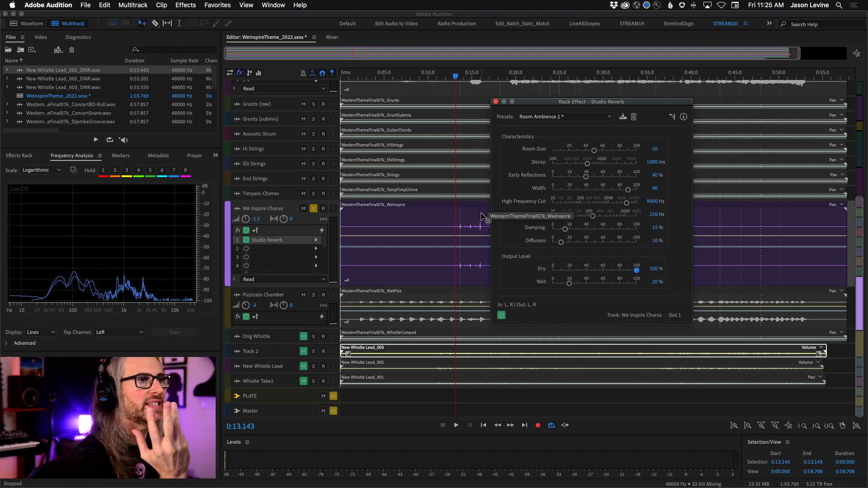
# Step: Set the Studio Reverb's decay to 1438.2 ms, compare it bypassed and active during playback, and raise Wet to about 23%
pyautogui.moveTo(526, 101); pyautogui.dragTo(556, 100)
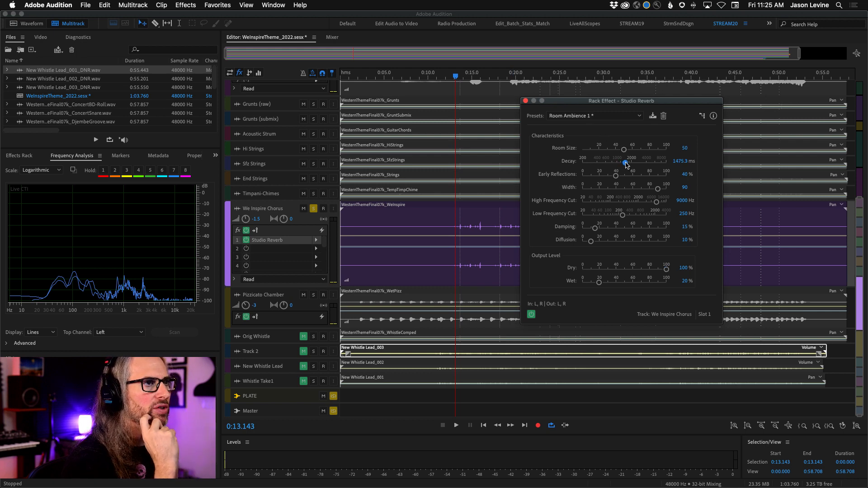
pyautogui.press('space')
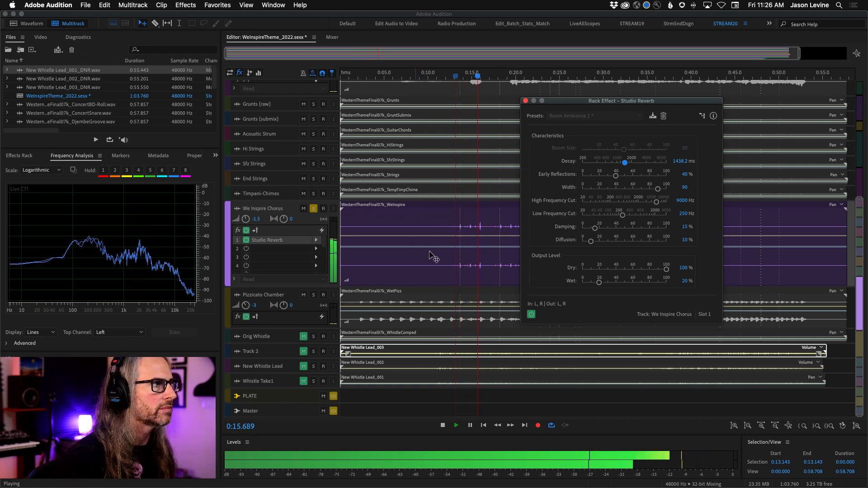
pyautogui.click(532, 314)
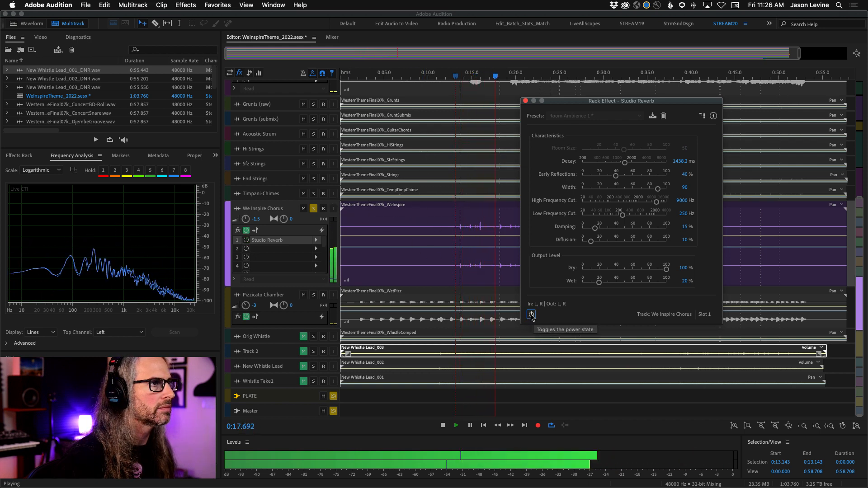
pyautogui.click(531, 314)
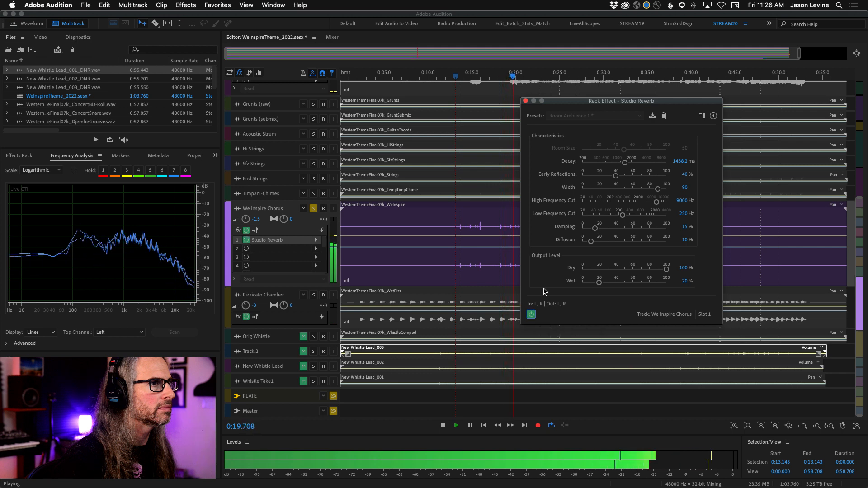
pyautogui.moveTo(599, 283); pyautogui.dragTo(603, 284)
pyautogui.press('space')
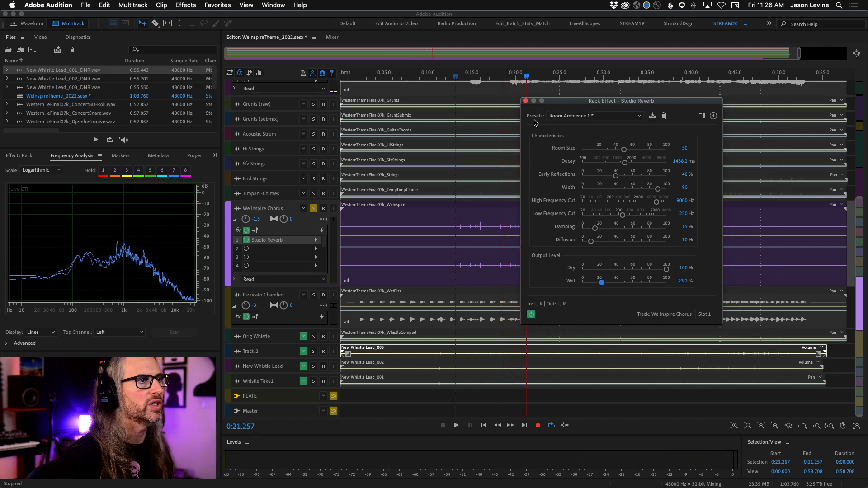
# Step: Close the Studio Reverb window, clear all track solos and play the full mix from 0:21.257
pyautogui.click(526, 101)
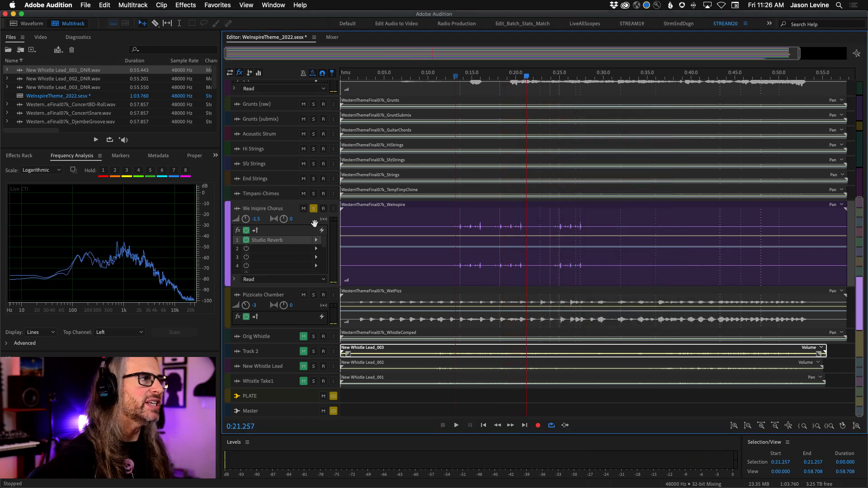
pyautogui.click(334, 411)
pyautogui.press('space')
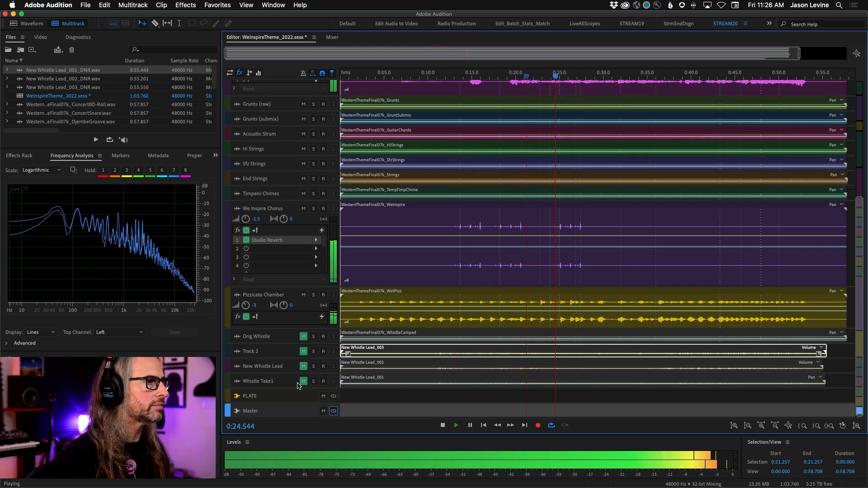
# Step: Unmute Track 2 during playback and enlarge it to expose its volume and routing controls
pyautogui.click(303, 352)
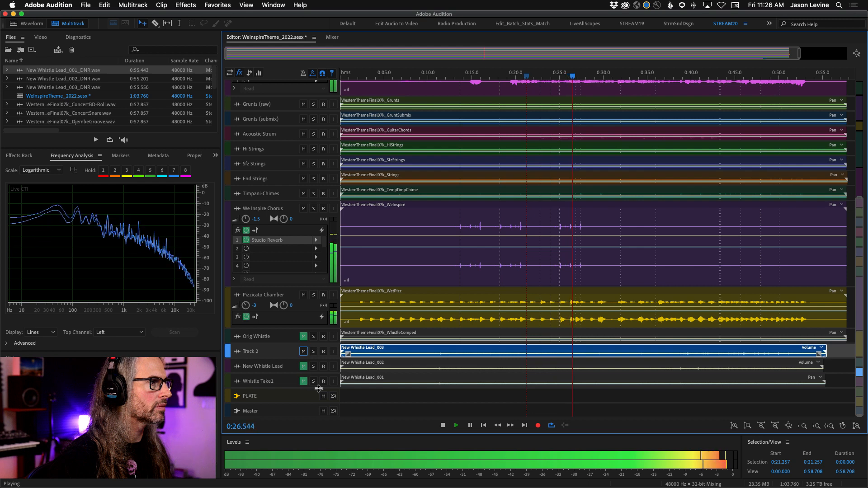
pyautogui.moveTo(270, 359); pyautogui.dragTo(270, 396)
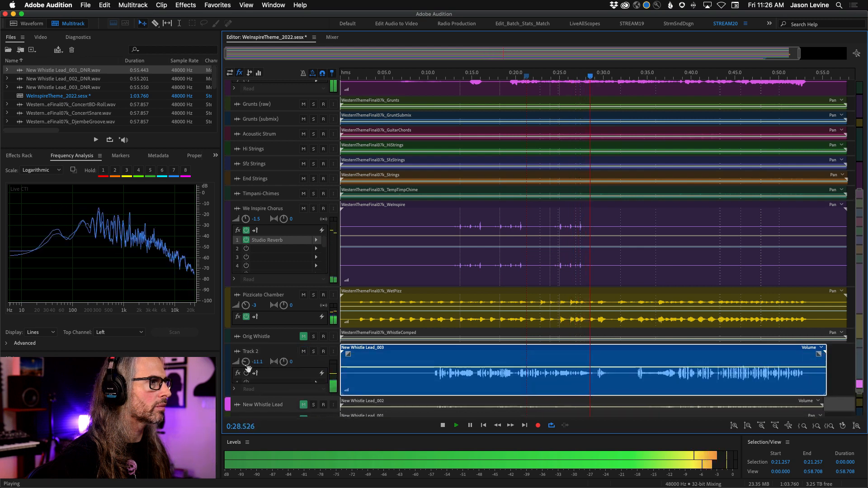
# Step: Show the track sends, enable Track 2's PLATE send at -3 dB and lower the track volume to -21.9 dB, playing from 0:33.958
pyautogui.click(249, 73)
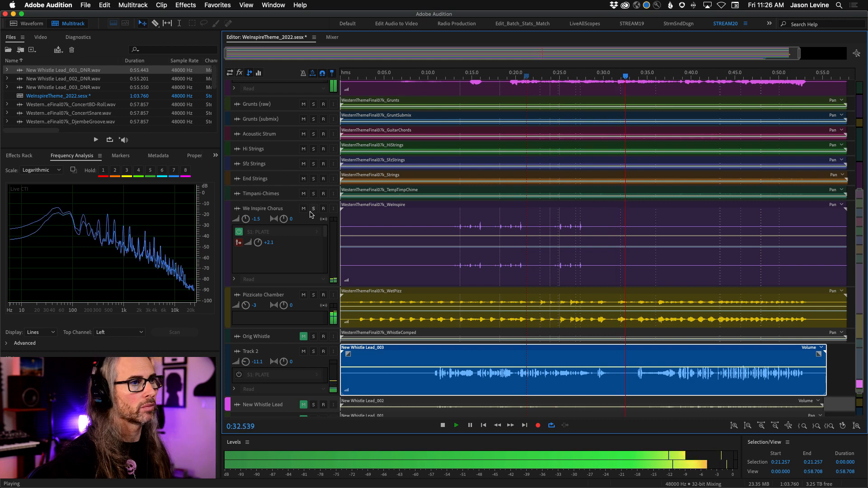
pyautogui.press('space')
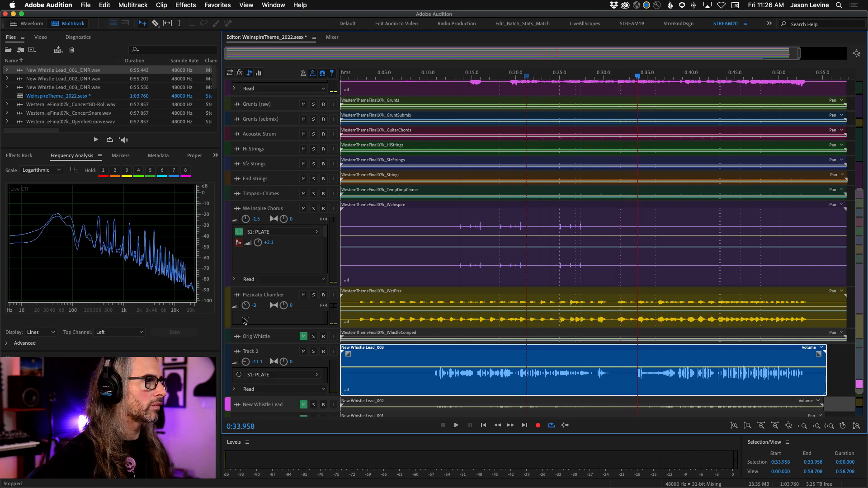
pyautogui.click(238, 376)
pyautogui.press('space')
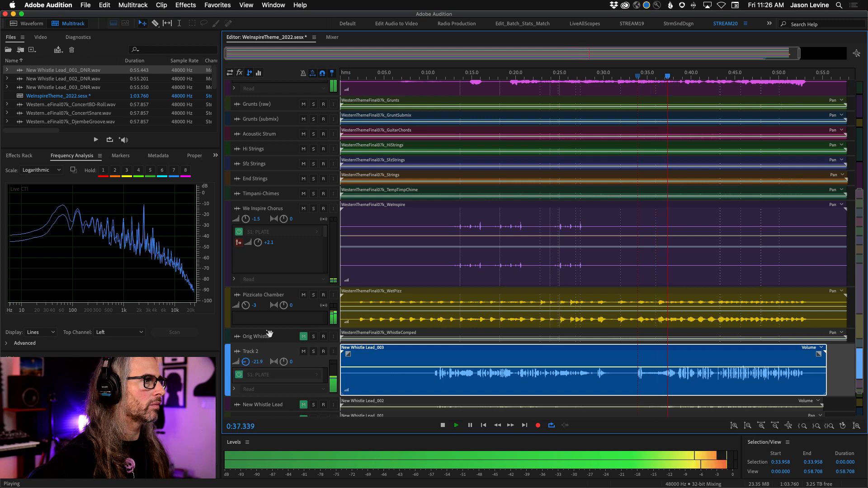
pyautogui.moveTo(285, 397); pyautogui.dragTo(280, 420)
pyautogui.moveTo(258, 387); pyautogui.dragTo(258, 391)
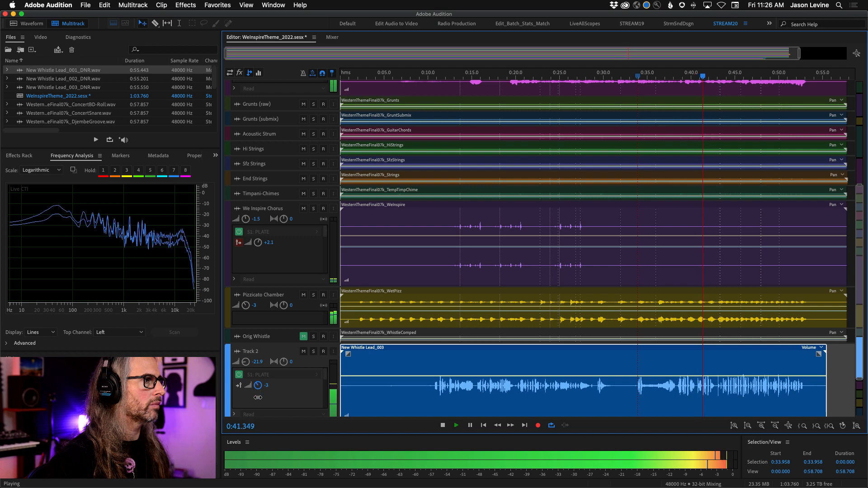